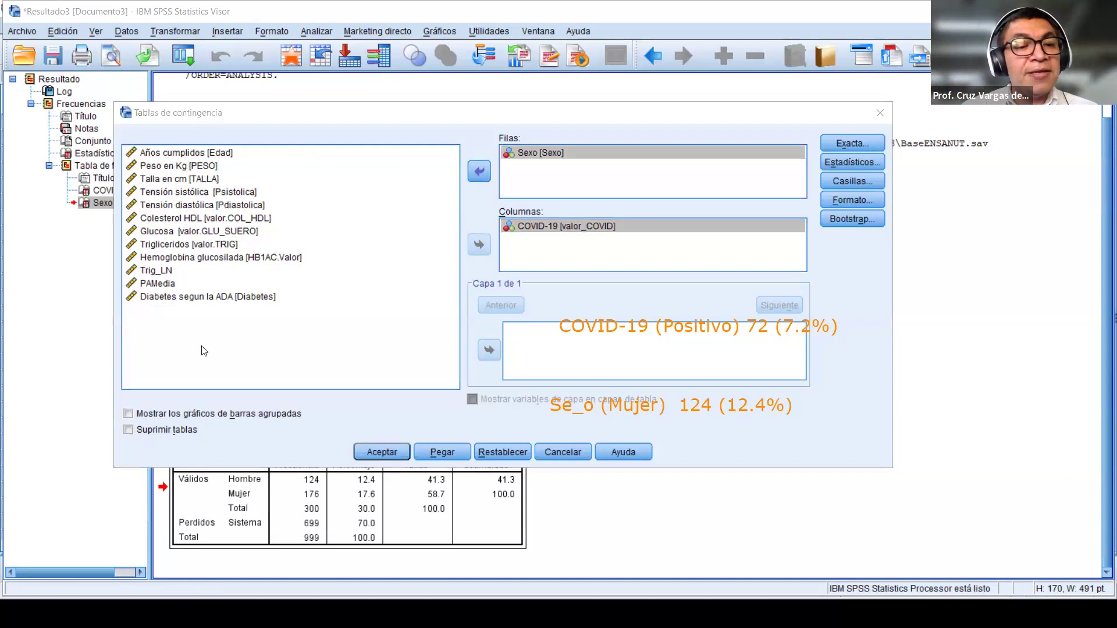
Step: Check the row order format of the Sexo by COVID-19 contingency table and keep it ascending
left_click(665, 114)
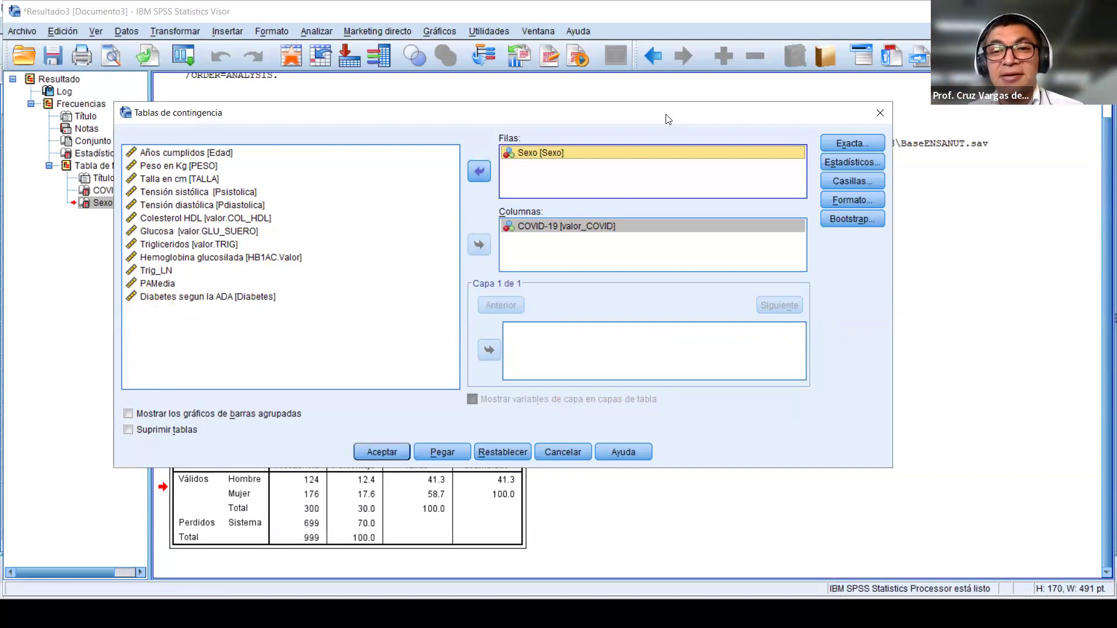
left_click(861, 198)
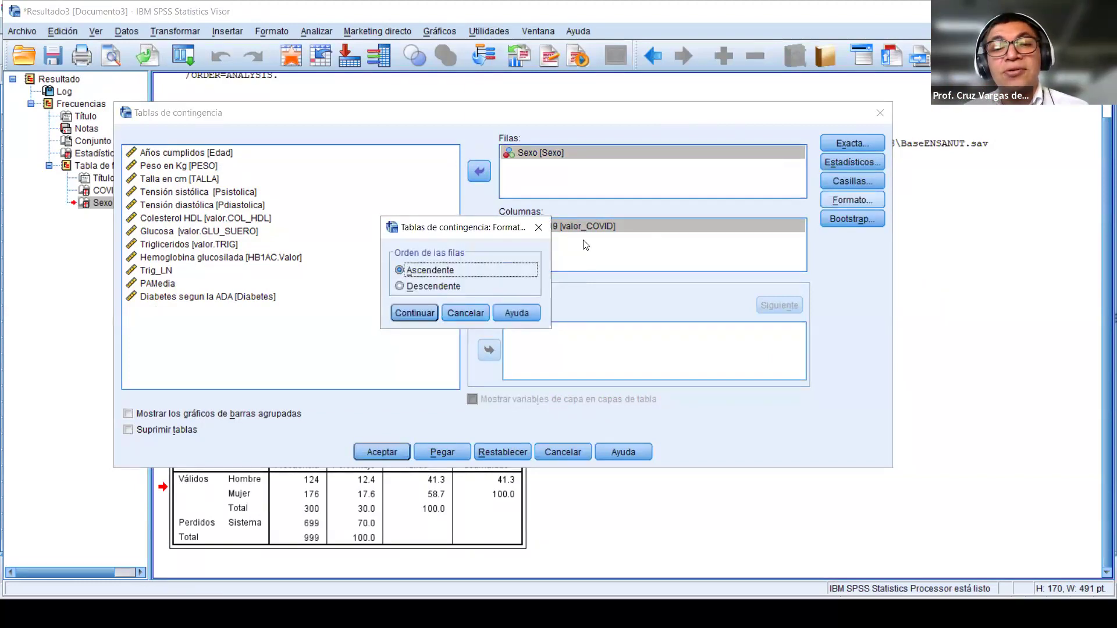
key("Return")
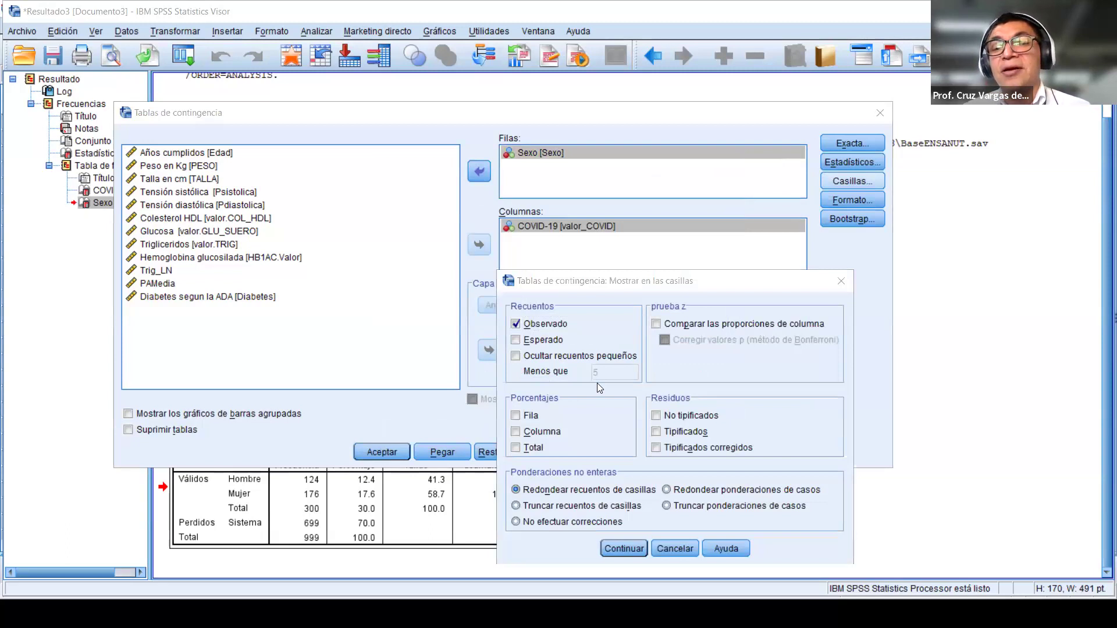
Step: Add column percentages to the observed counts in the table cells and run the Sexo by COVID-19 contingency table
left_click(694, 285)
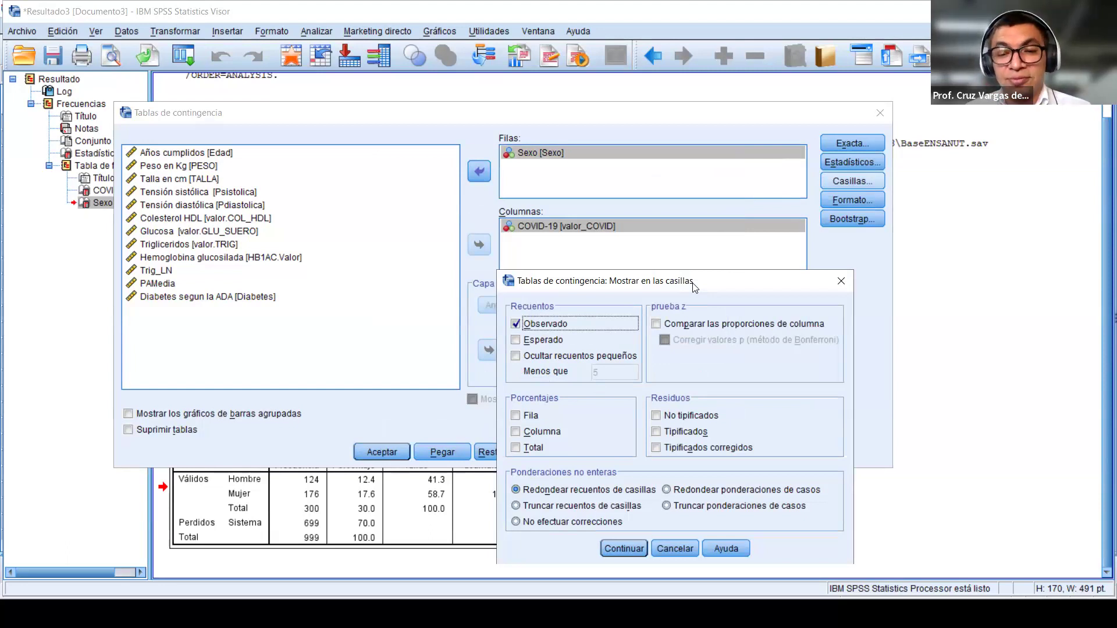
left_click_drag(662, 286, 659, 288)
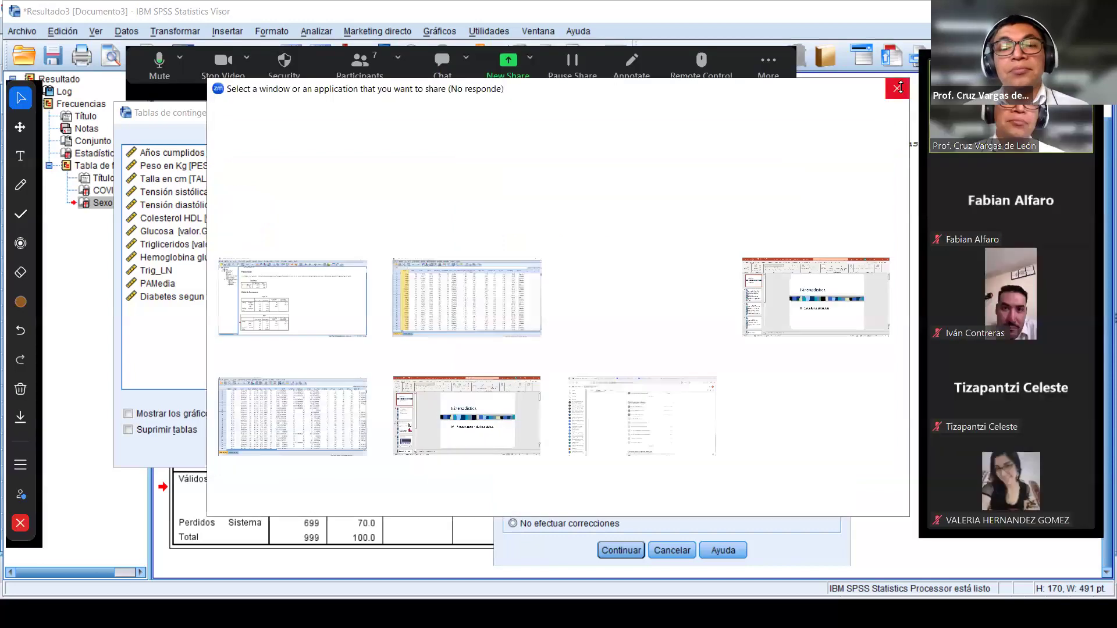
left_click(898, 88)
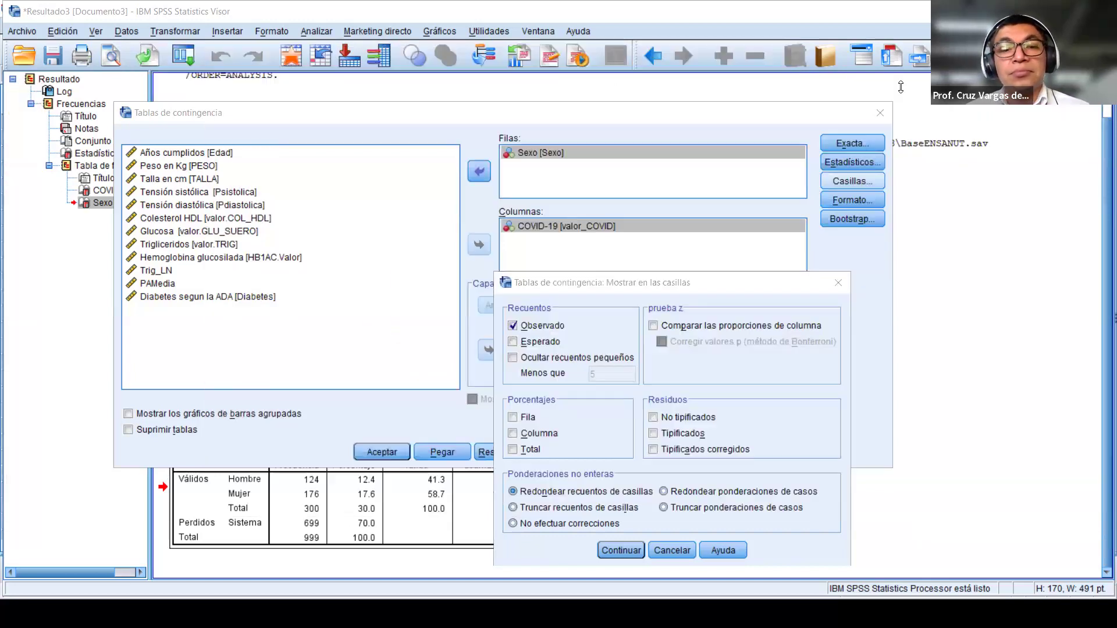
left_click(549, 437)
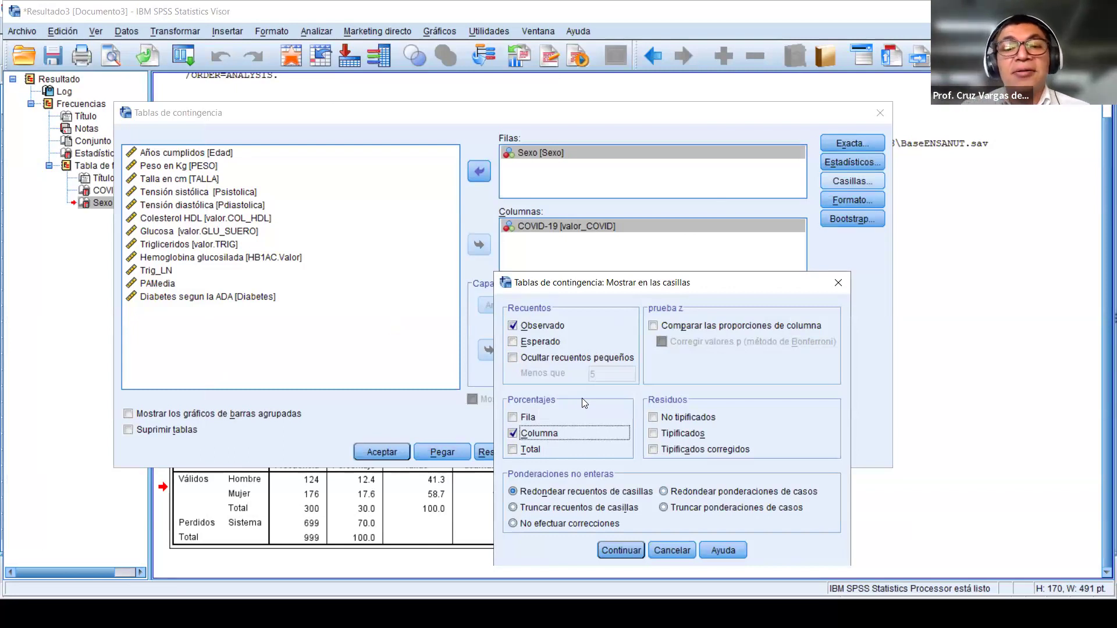
left_click(617, 551)
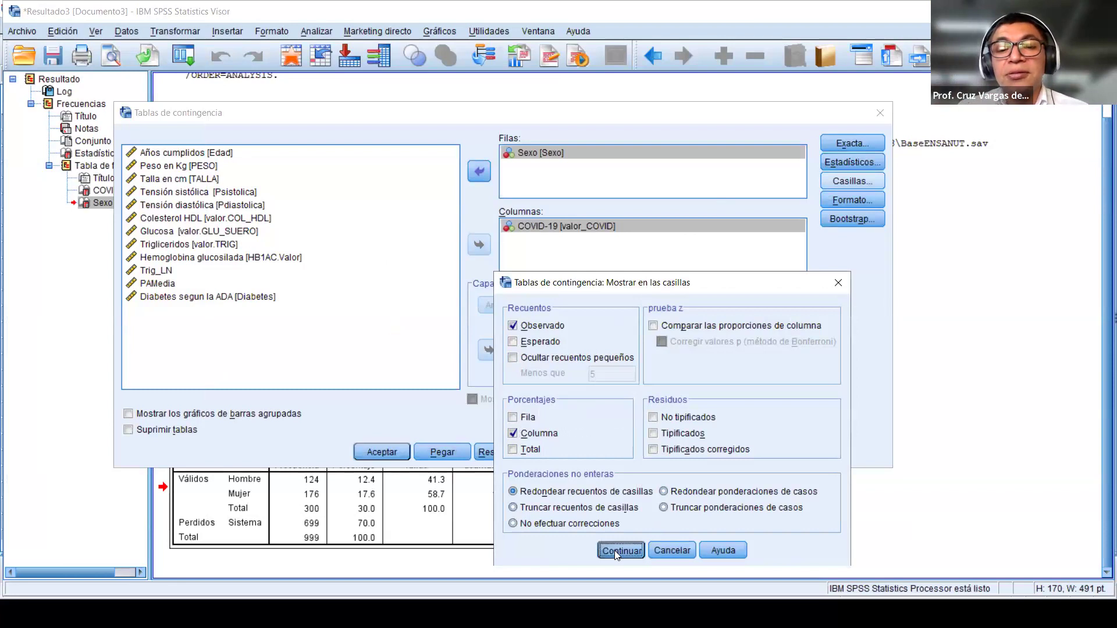
left_click(398, 455)
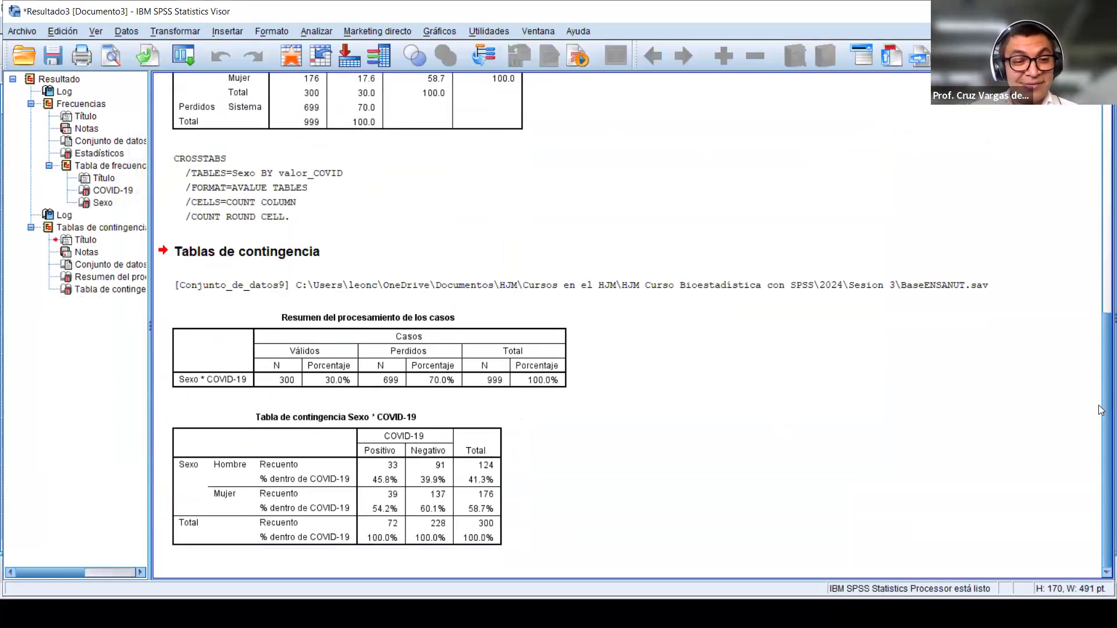
Step: Examine the counts and column percentages by sex in the Sexo * COVID-19 contingency table
left_click(440, 464)
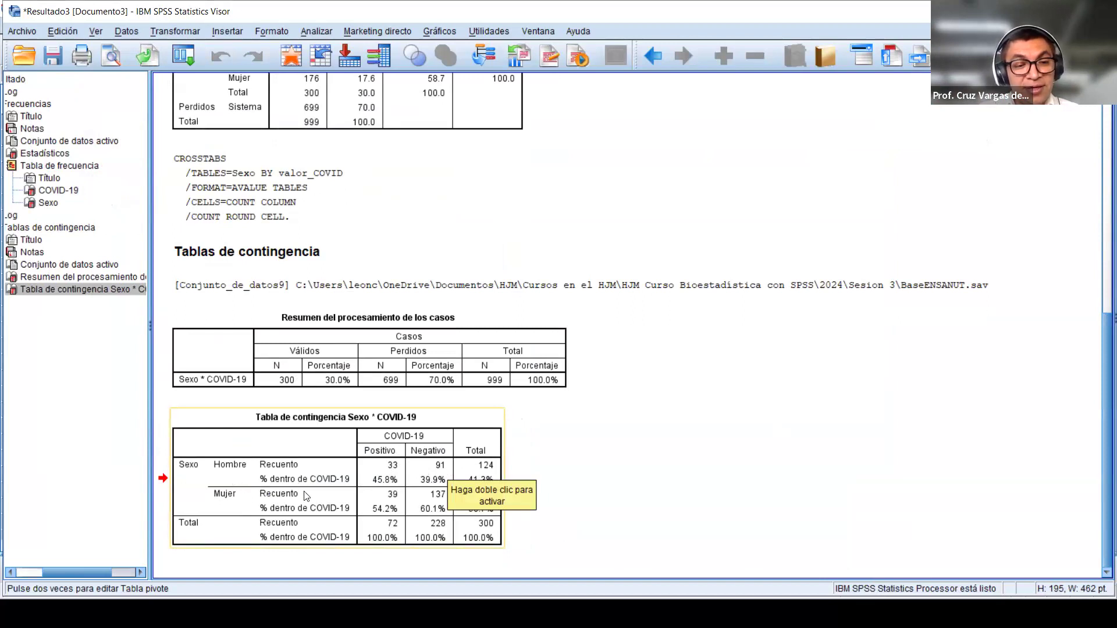
double_click(361, 498)
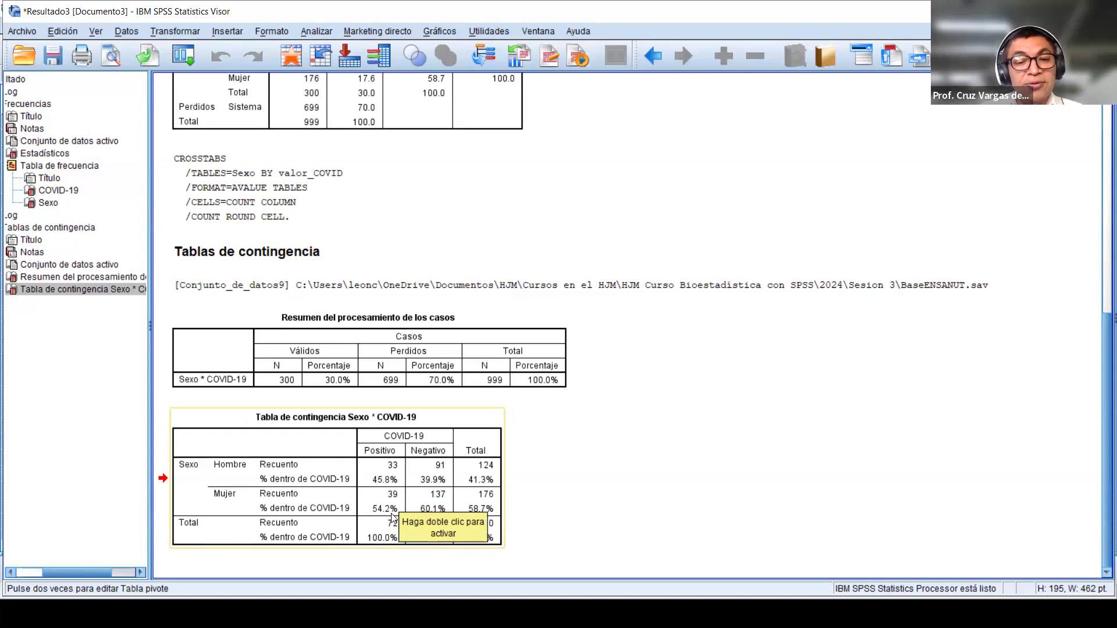
double_click(383, 453)
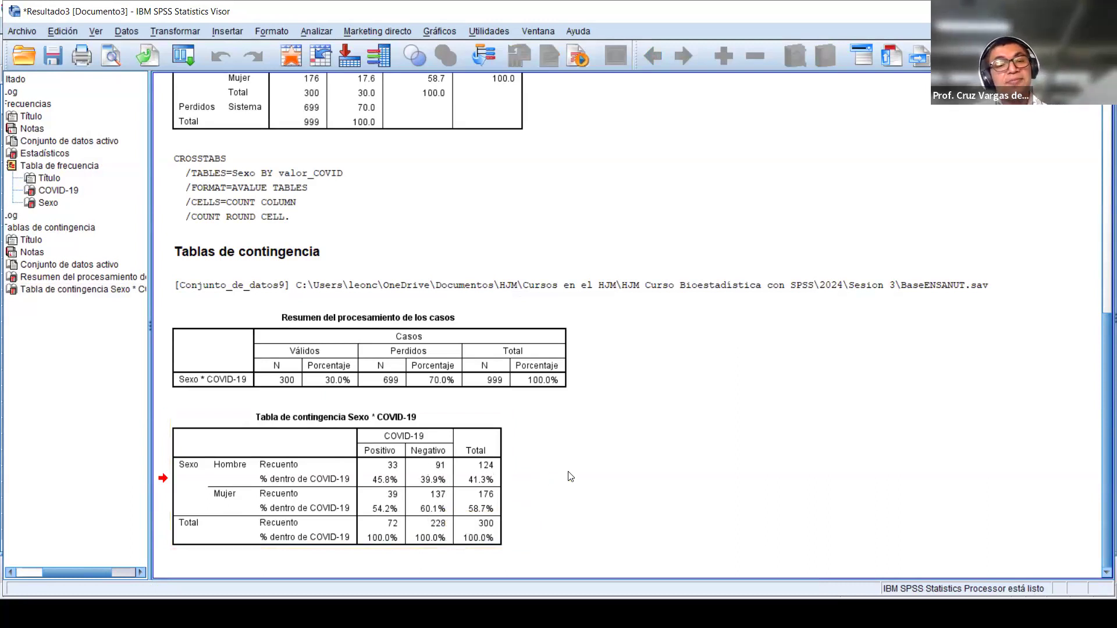
left_click(396, 476)
left_click(677, 474)
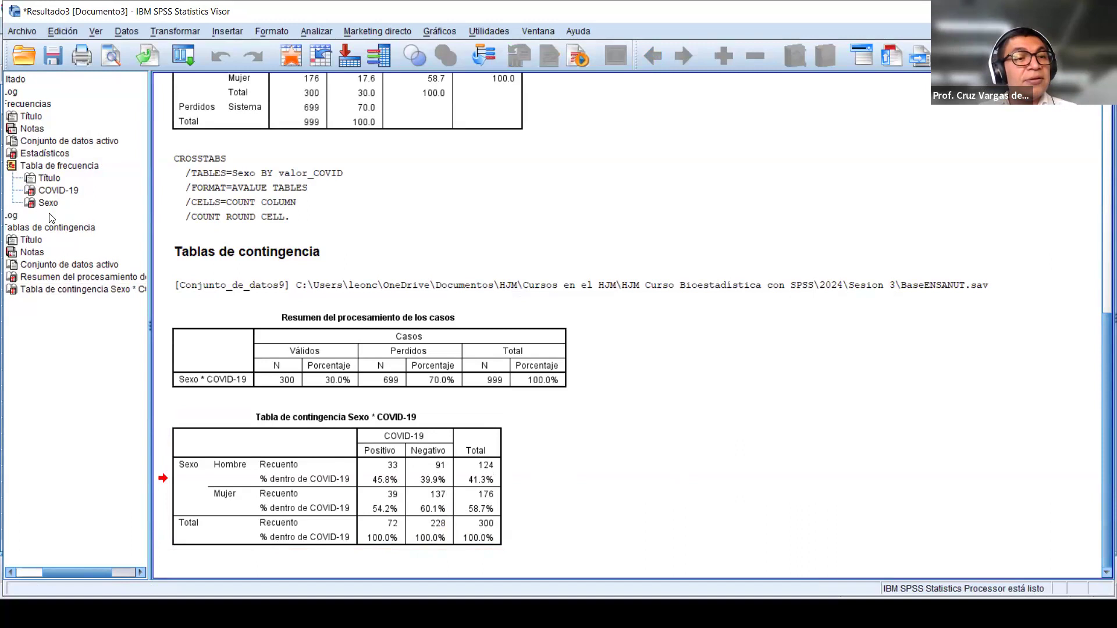
Step: Add a text annotation reading "Se_o (Mujer)" beside the contingency table
left_click(538, 449)
type("Se")
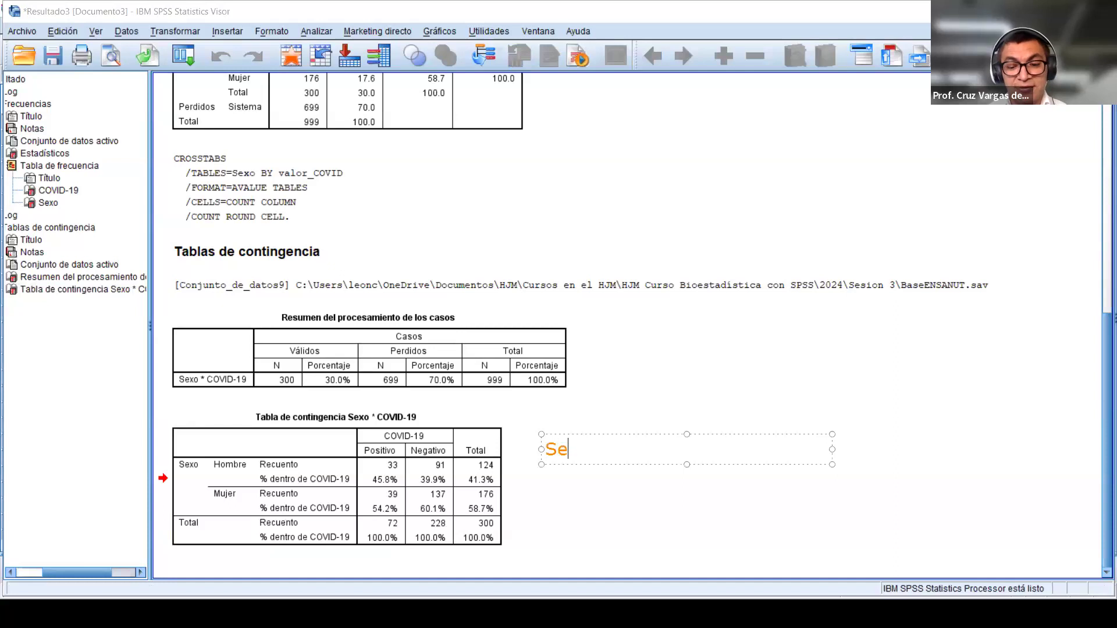
type("_o ()")
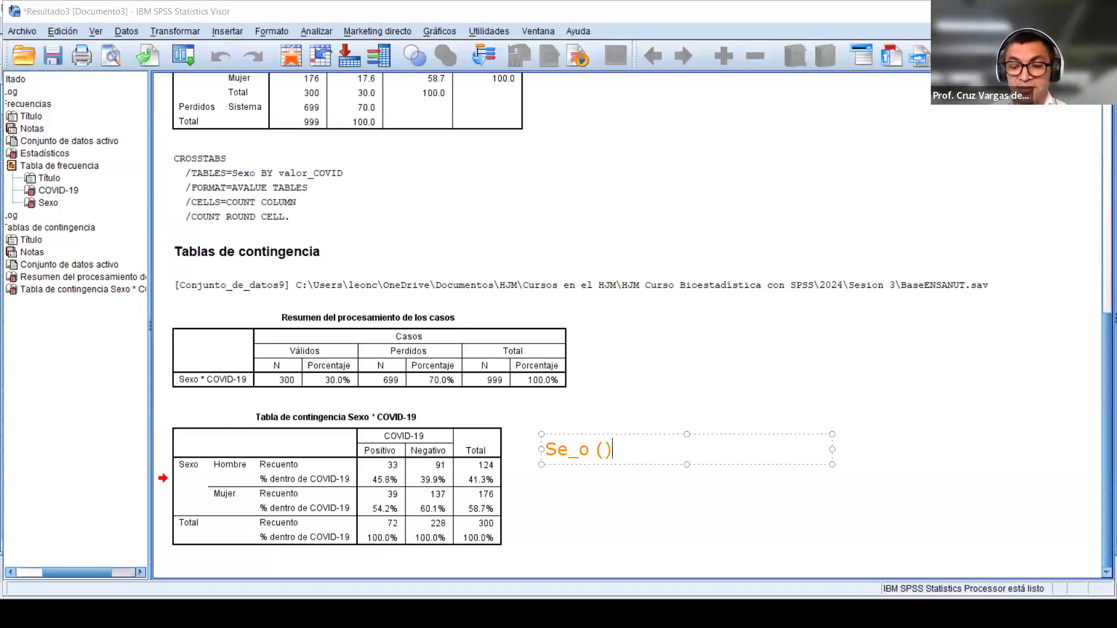
key("Left")
type("Muej")
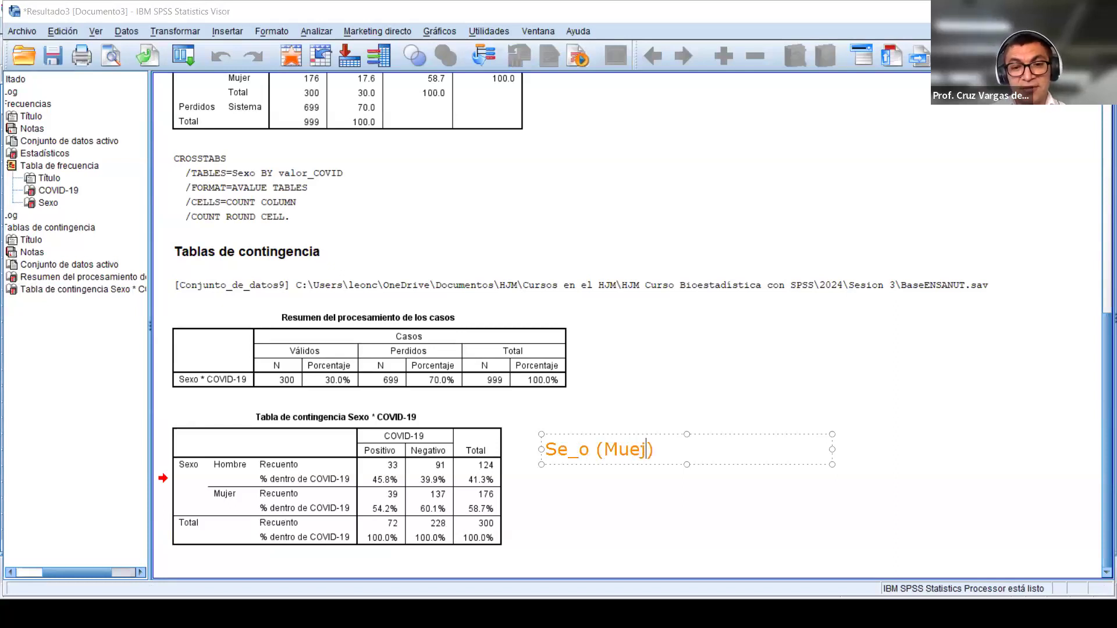
key("BackSpace")
key("BackSpace")
type("jer)")
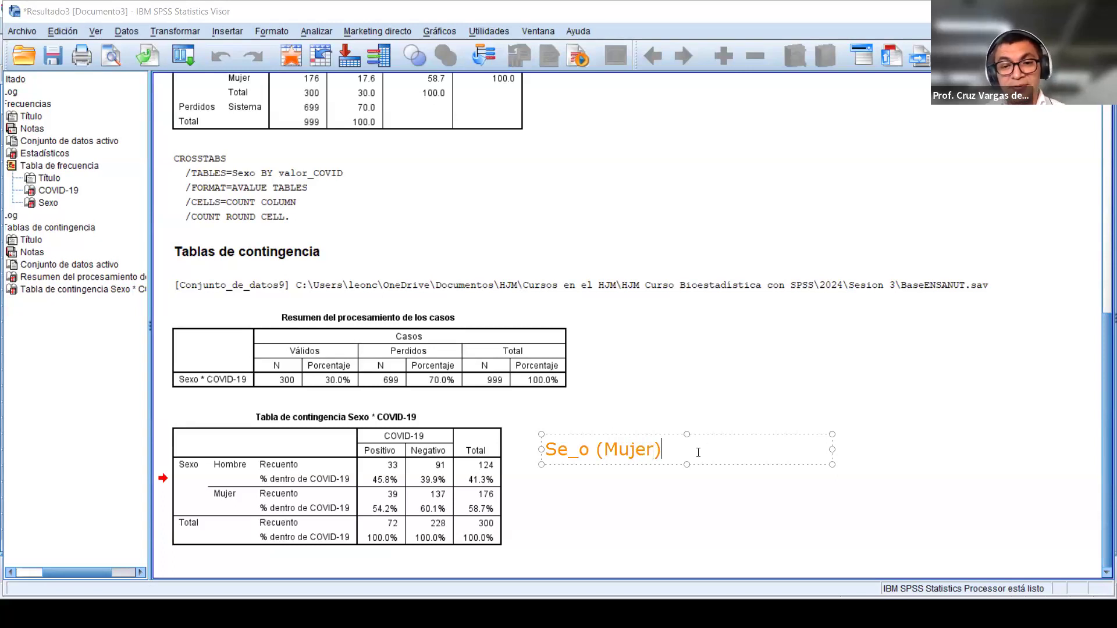
Step: Append "33 (45.8%)" and "91 (39.9%)" to the Se_o (Mujer) annotation and widen its text box to fit one line
type("     33 ()")
key("Left")
type("45.8")
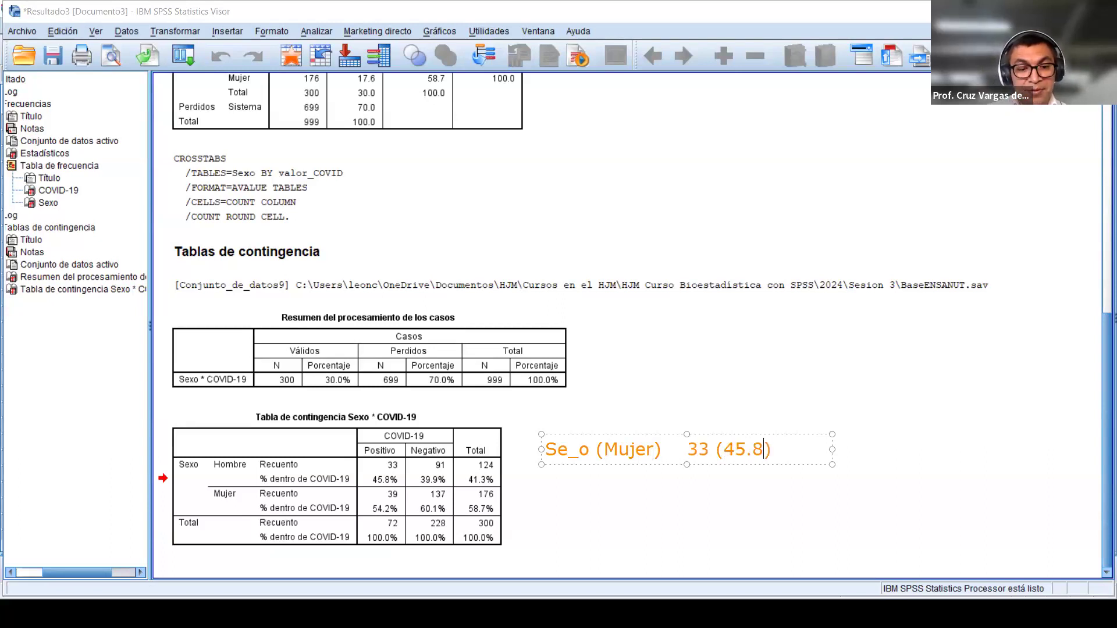
type("%)")
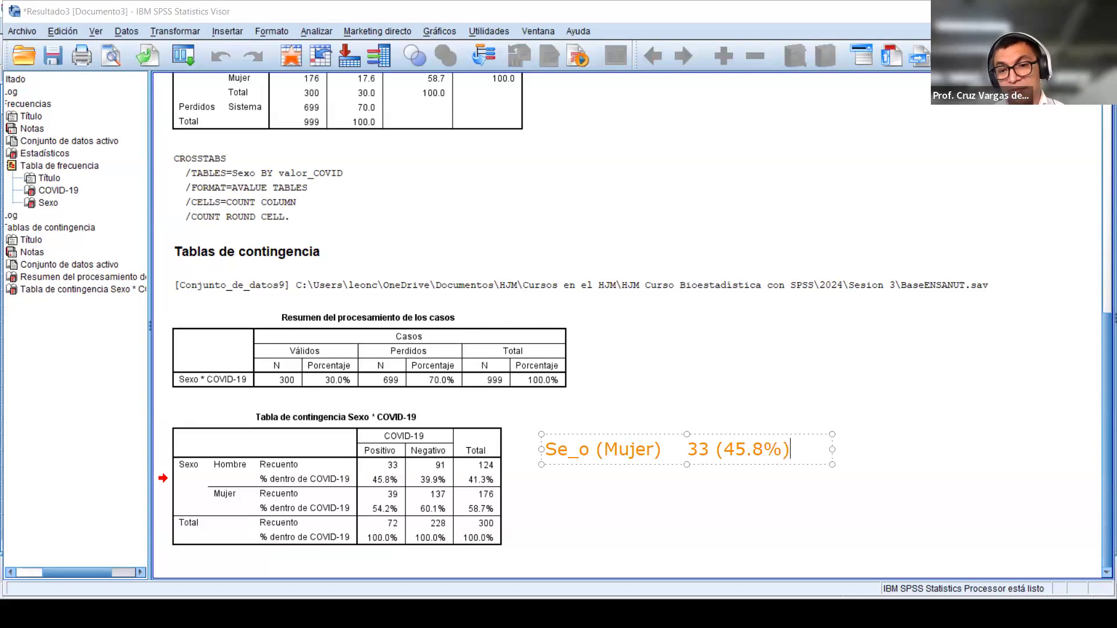
key("Return")
type("91 ()39.9%")
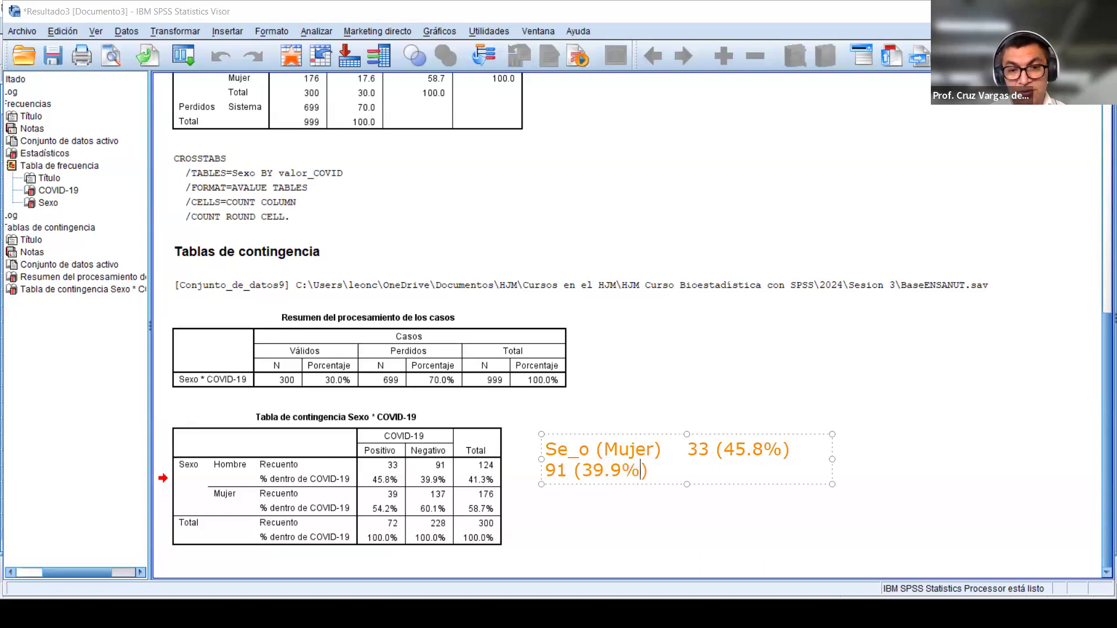
left_click_drag(832, 459, 924, 448)
left_click(785, 491)
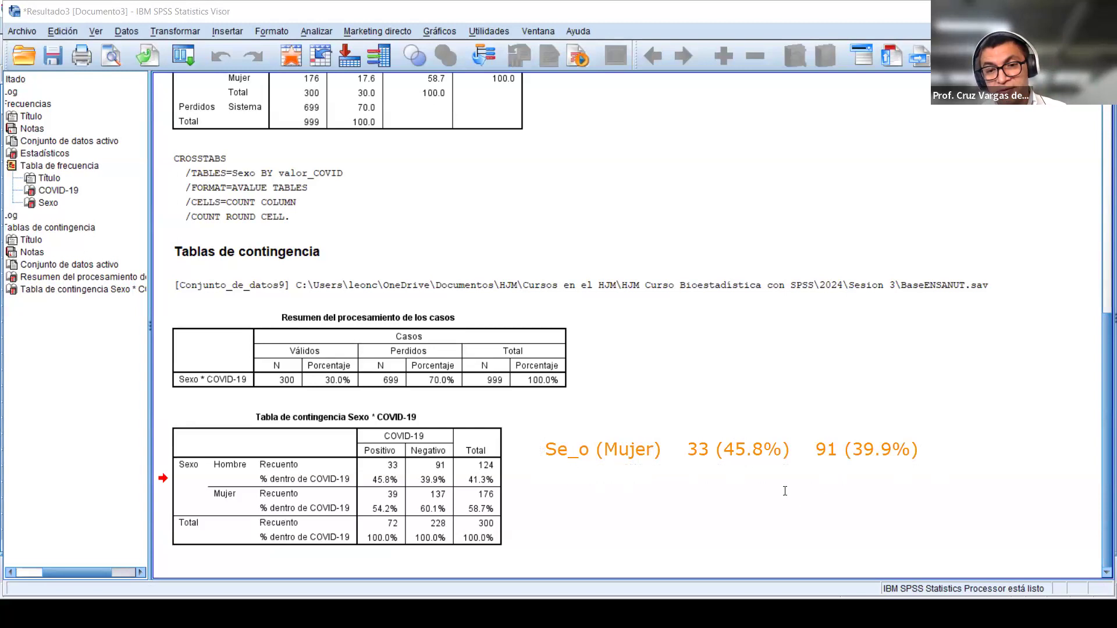
Step: Add a "COVID-19" text heading above the annotated values
left_click(687, 408)
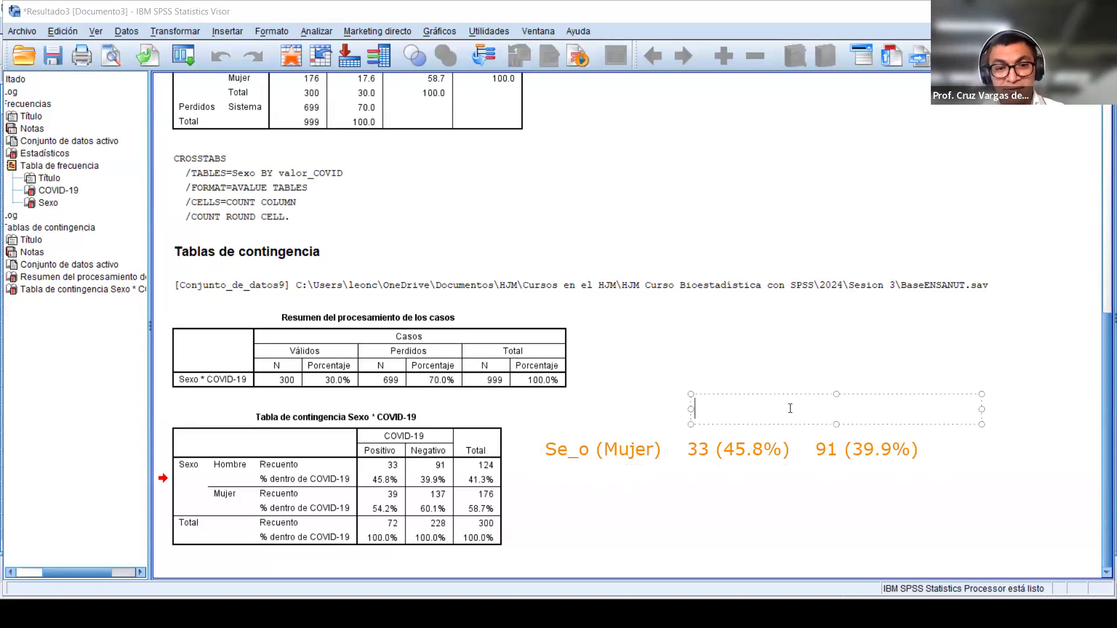
left_click(771, 383)
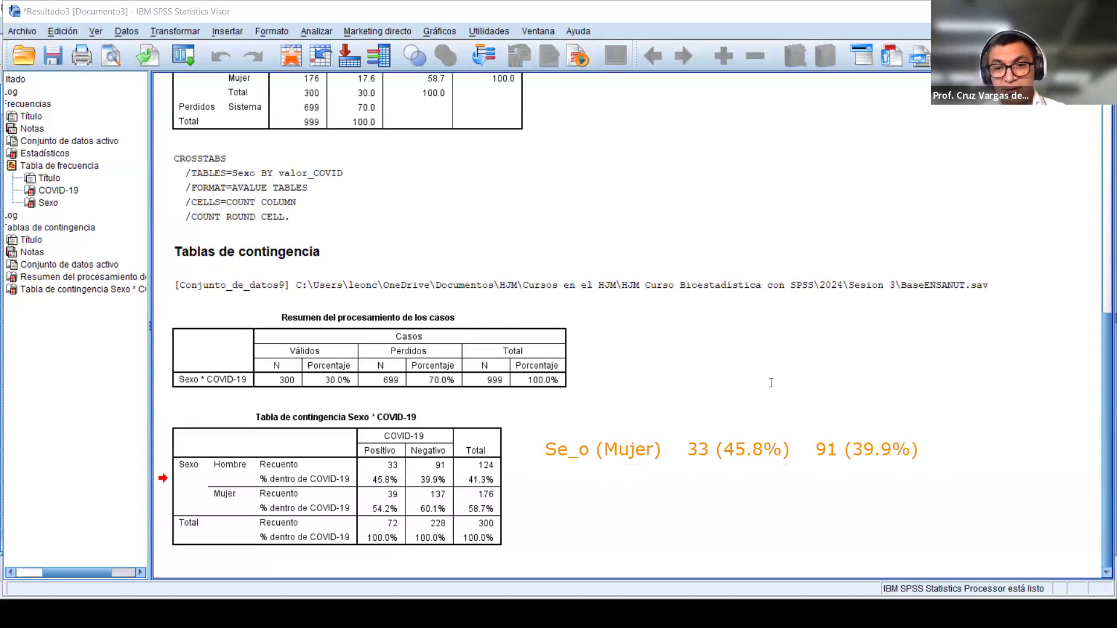
left_click(770, 383)
type("COV")
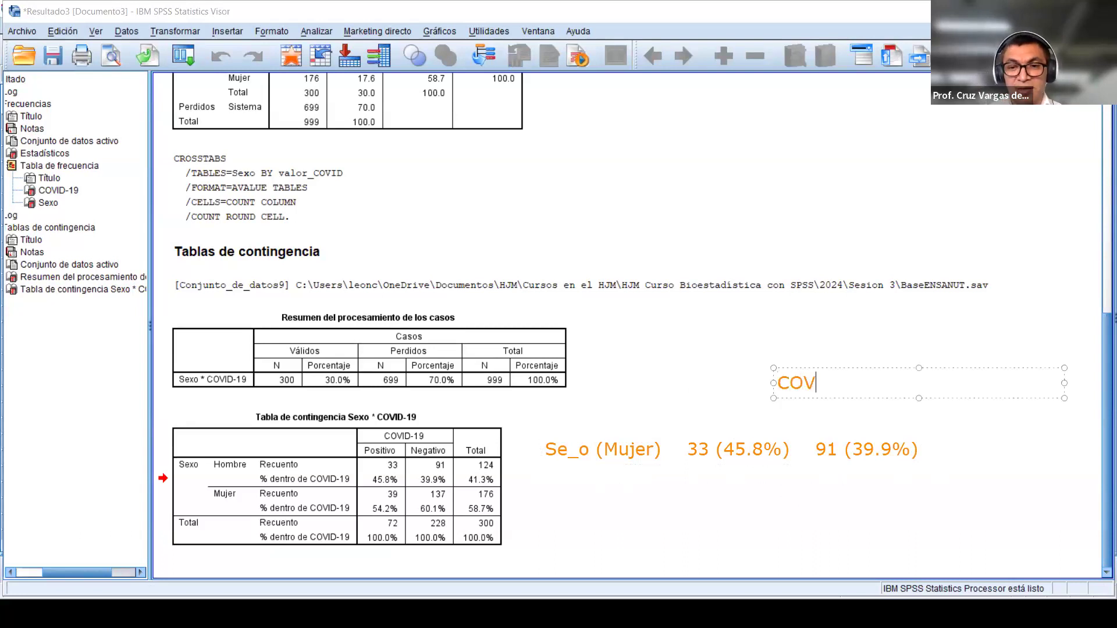
type("ID-19")
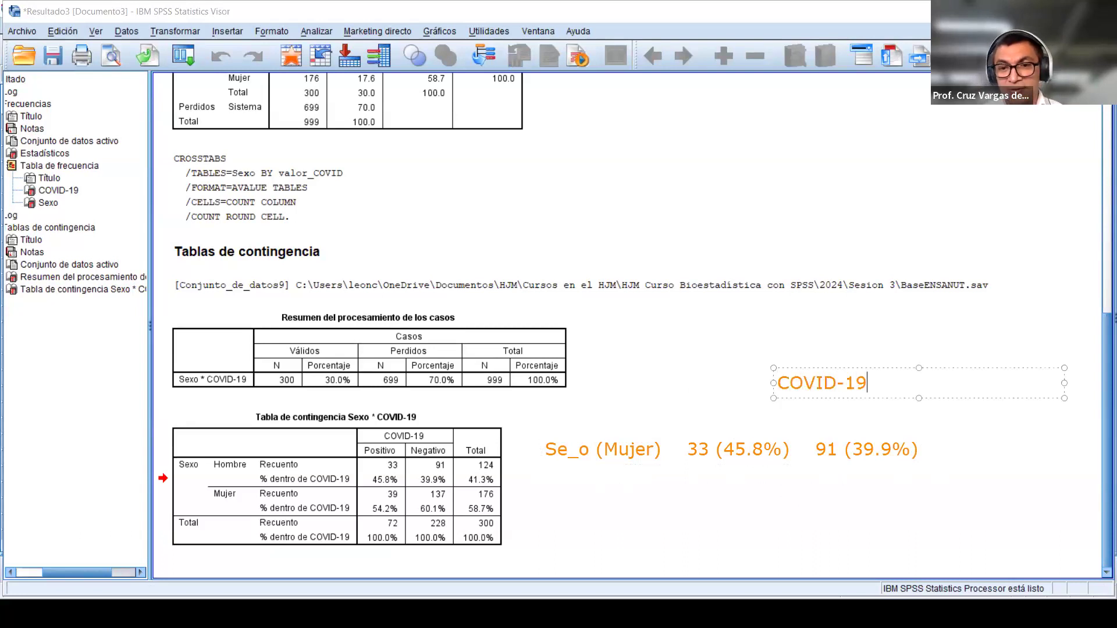
left_click(700, 419)
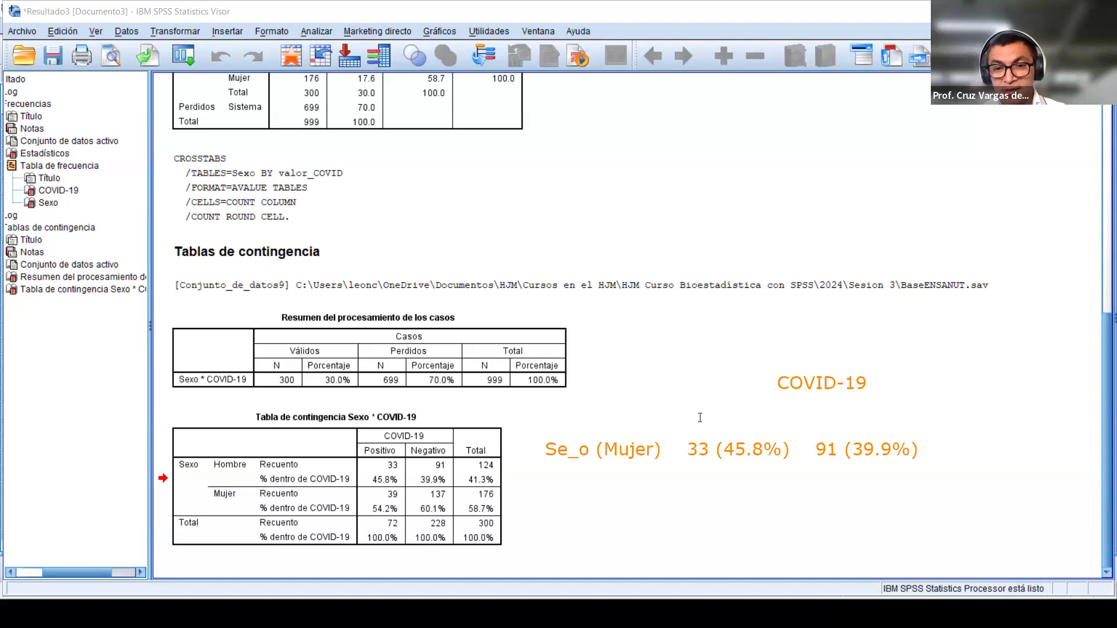
Step: Add the column labels "Positivo" and "Negativo" under the COVID-19 heading, spaced to line up with the two annotated values
left_click(715, 411)
type("Positivo Negativo")
key("Left")
key("Left")
key("Left")
key("Left")
key("Left")
key("Left")
key("Left")
key("Left")
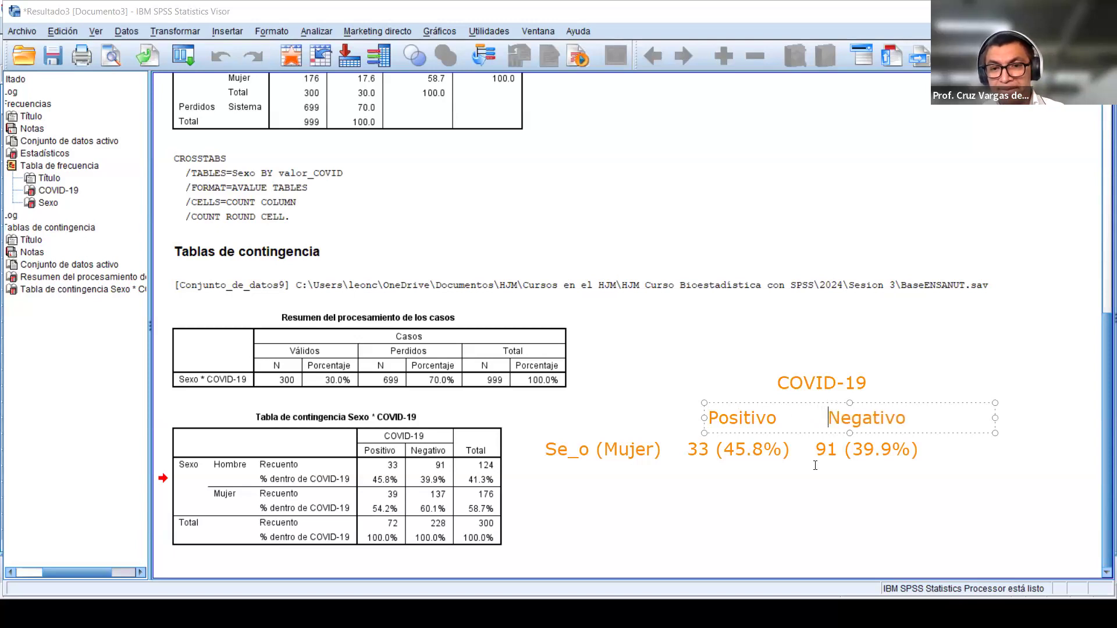
left_click(818, 513)
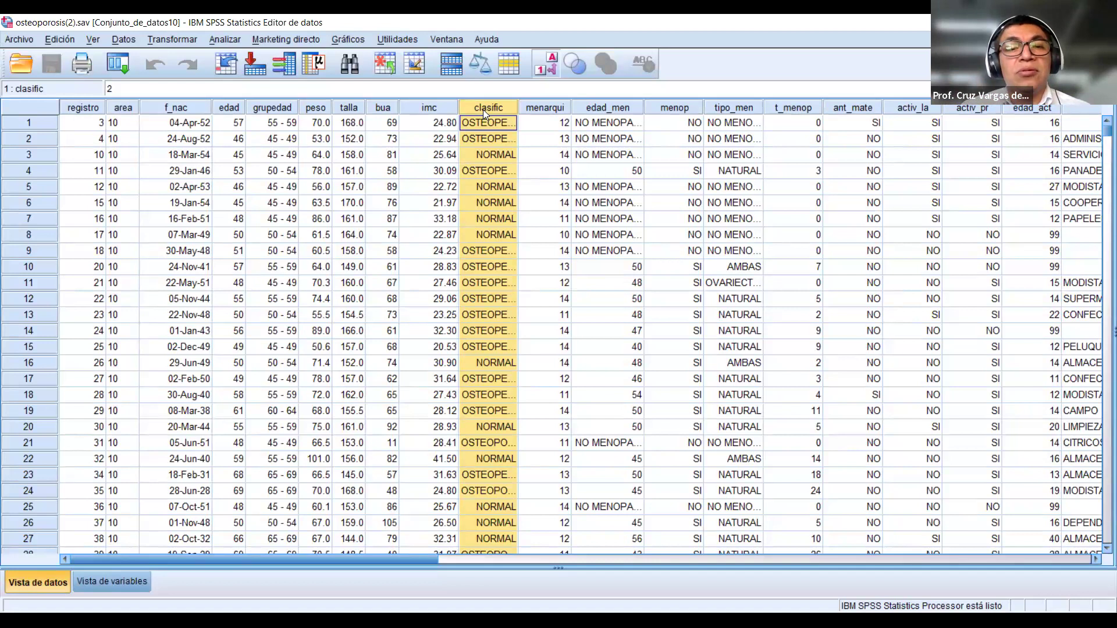
Step: Run a frequency table for the clasific variable (CLASIFICACION OMS) in the osteoporosis dataset
left_click(218, 42)
left_click(420, 71)
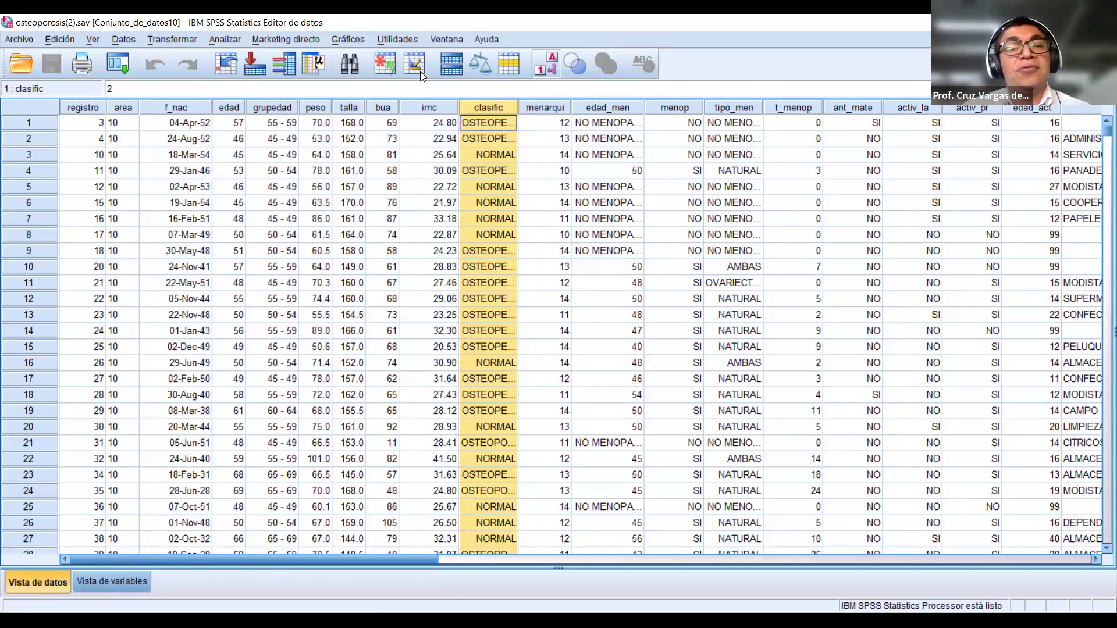
scroll(497, 273, "down", 3)
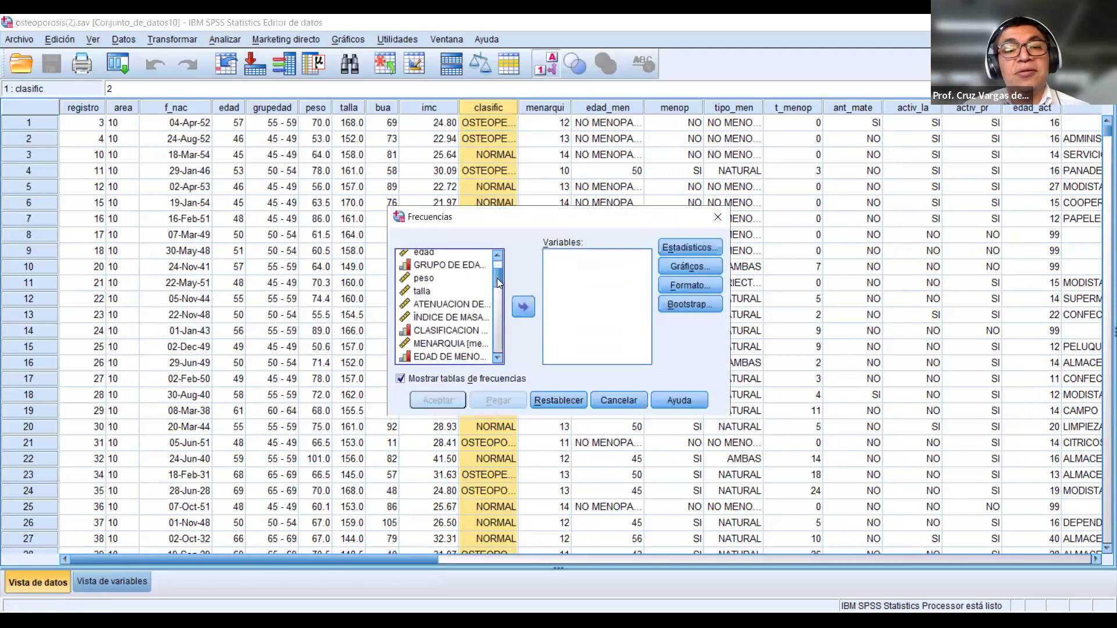
left_click(451, 330)
left_click(523, 307)
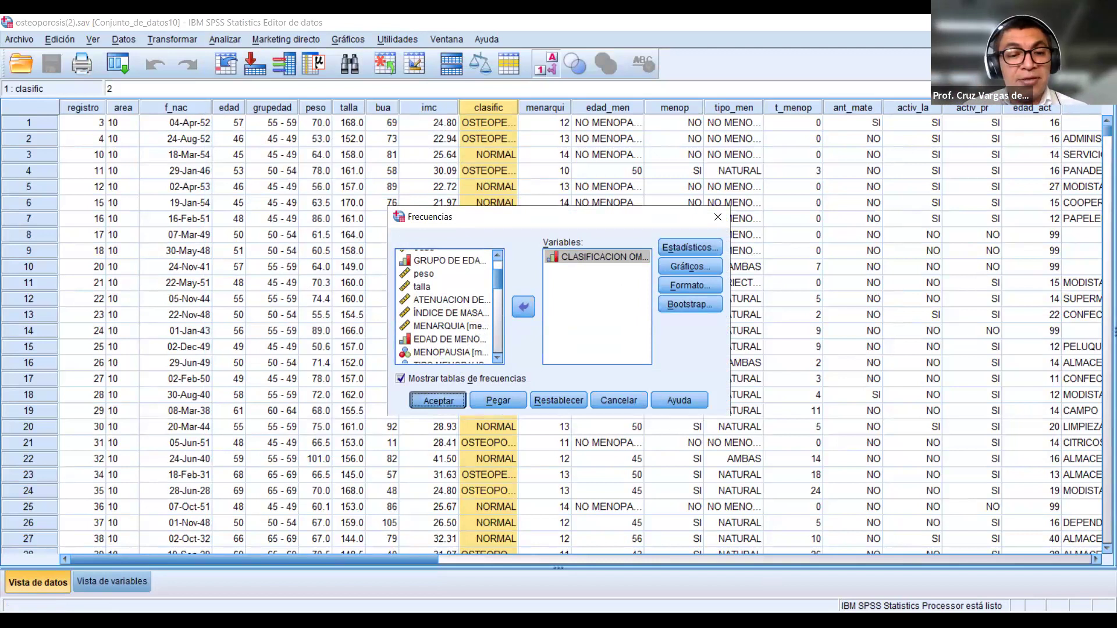
key("Return")
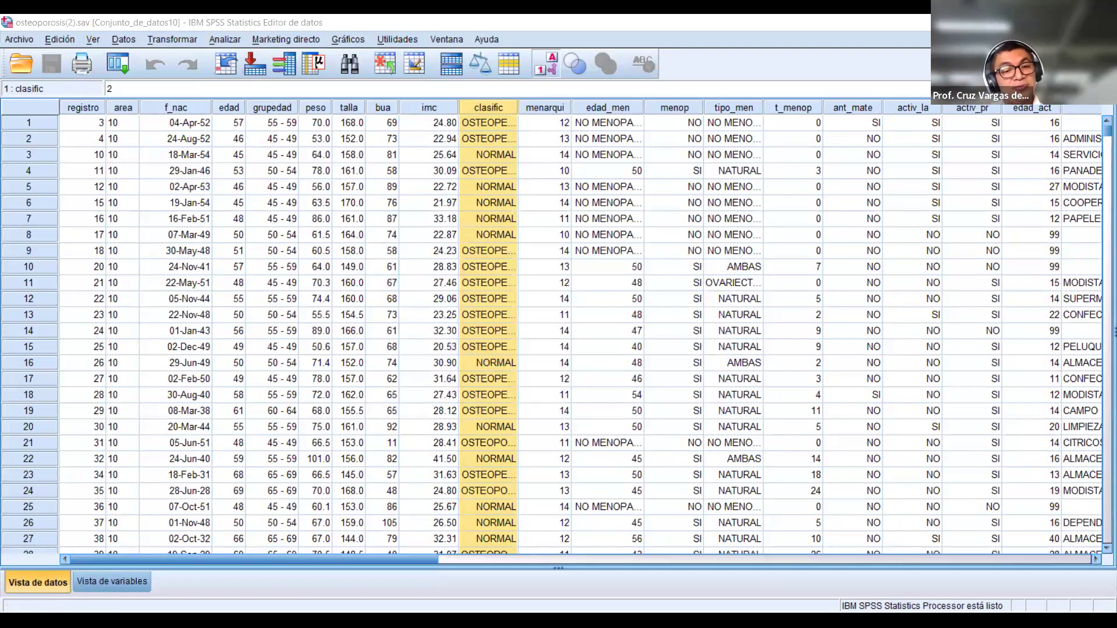
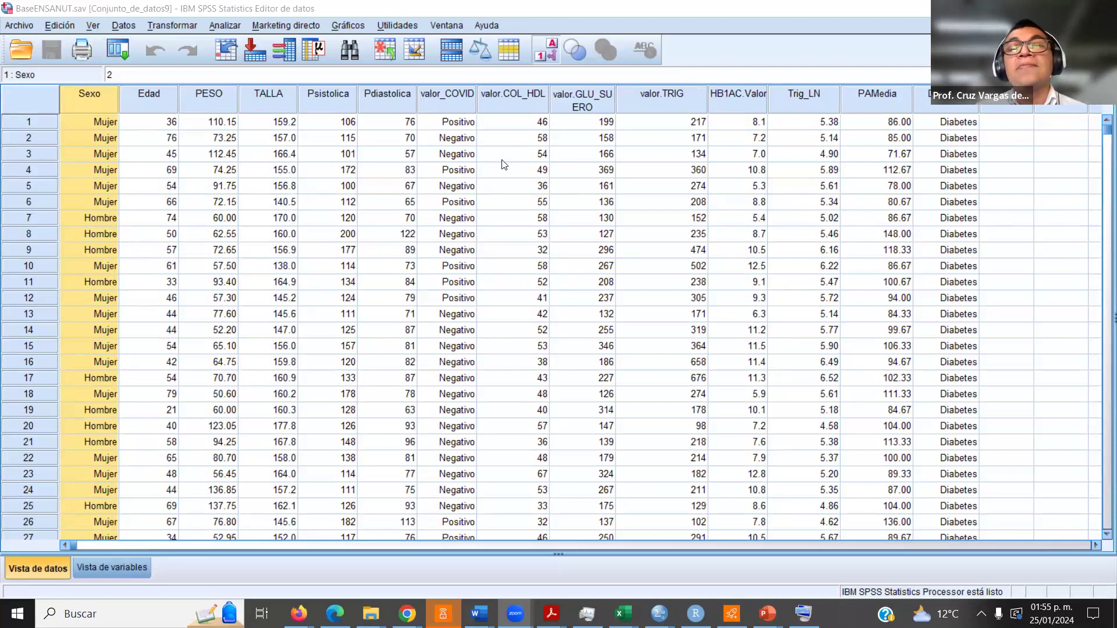
Step: Create a pie chart of Sexo using summaries for groups of cases, with slices representing % of cases
left_click(434, 101)
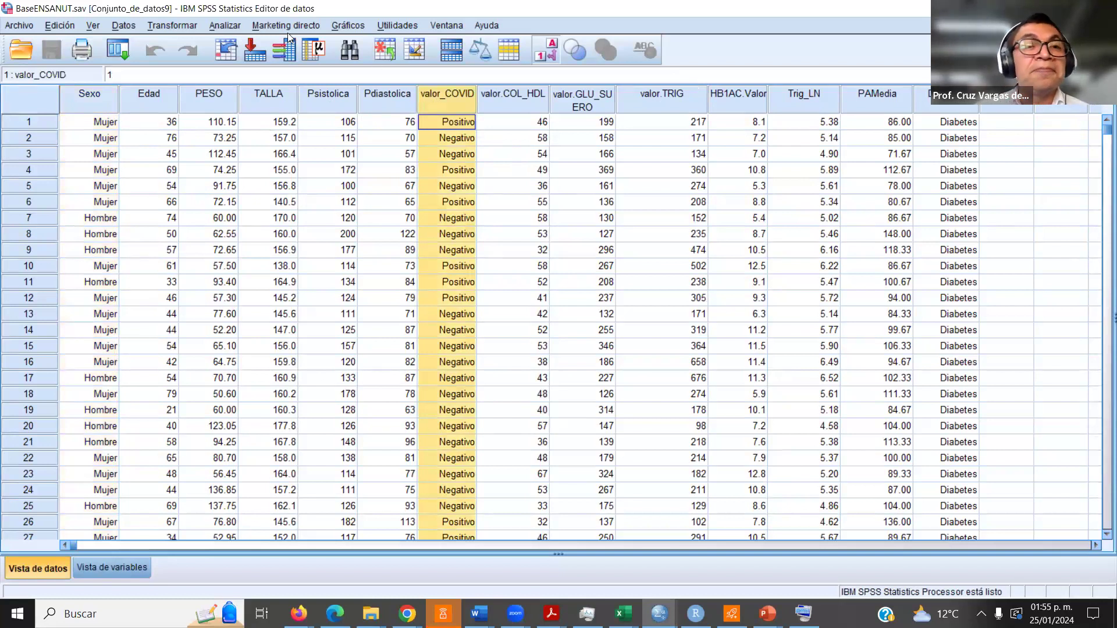
left_click(341, 26)
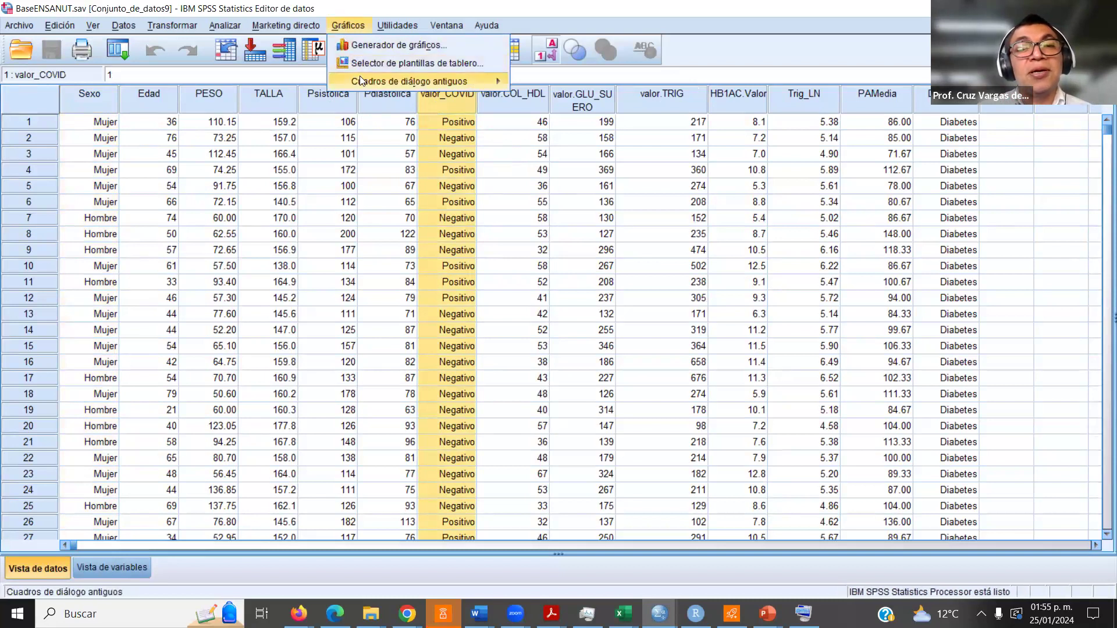
mouse_move(365, 79)
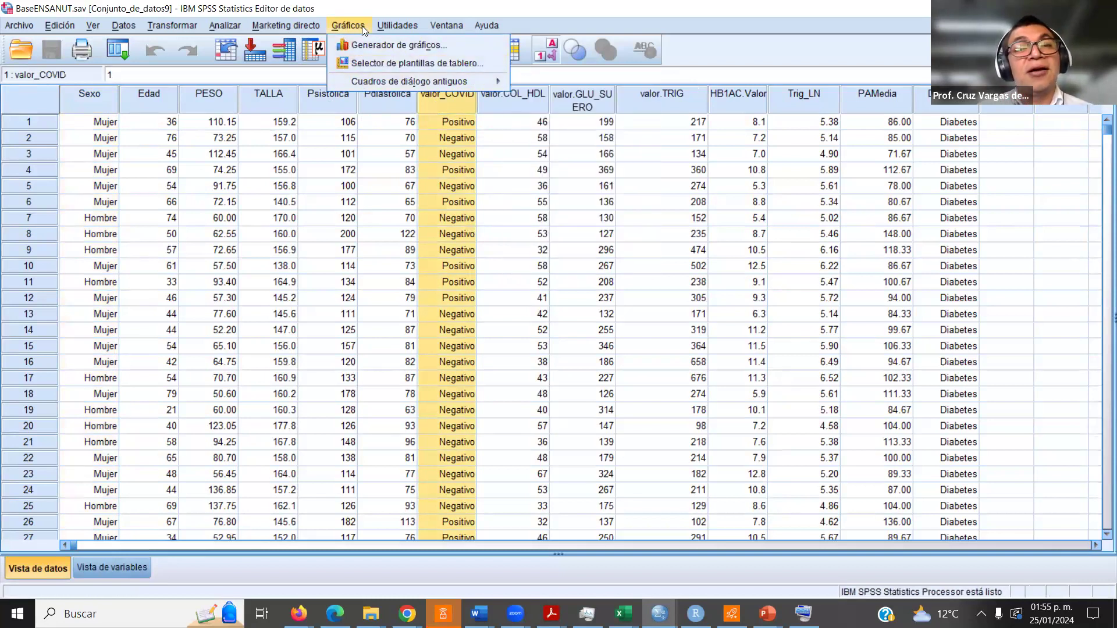
mouse_move(468, 79)
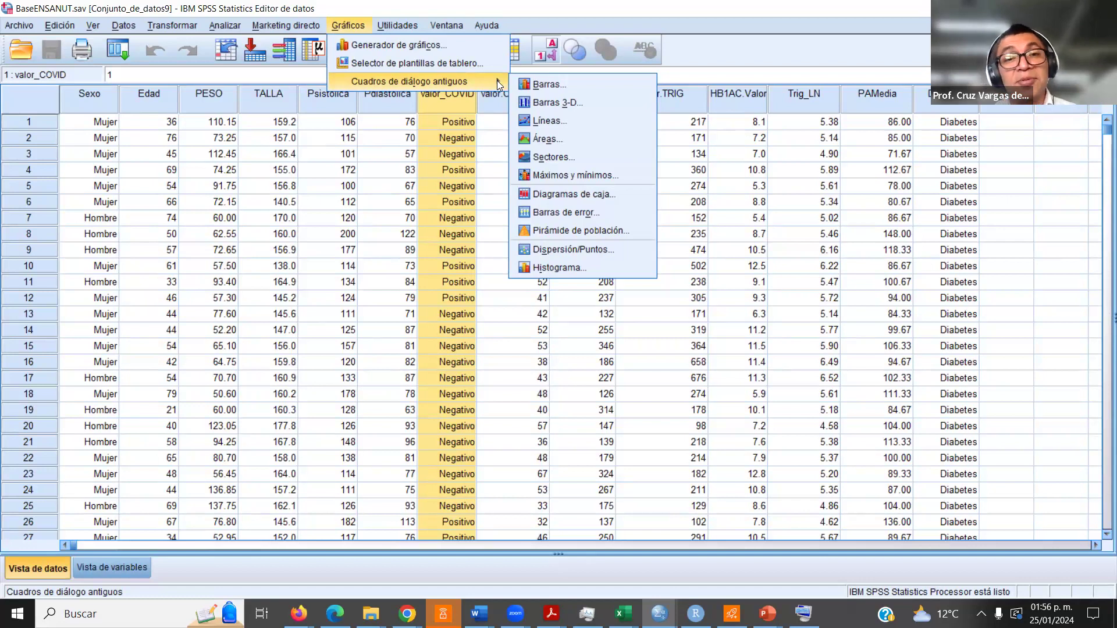
left_click(568, 156)
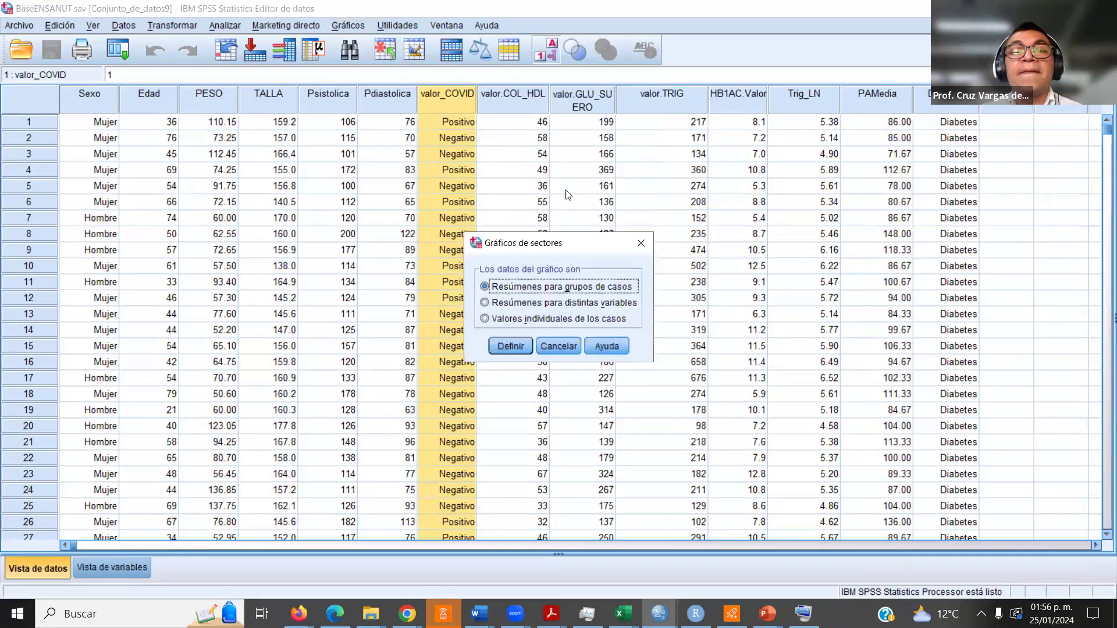
left_click(513, 347)
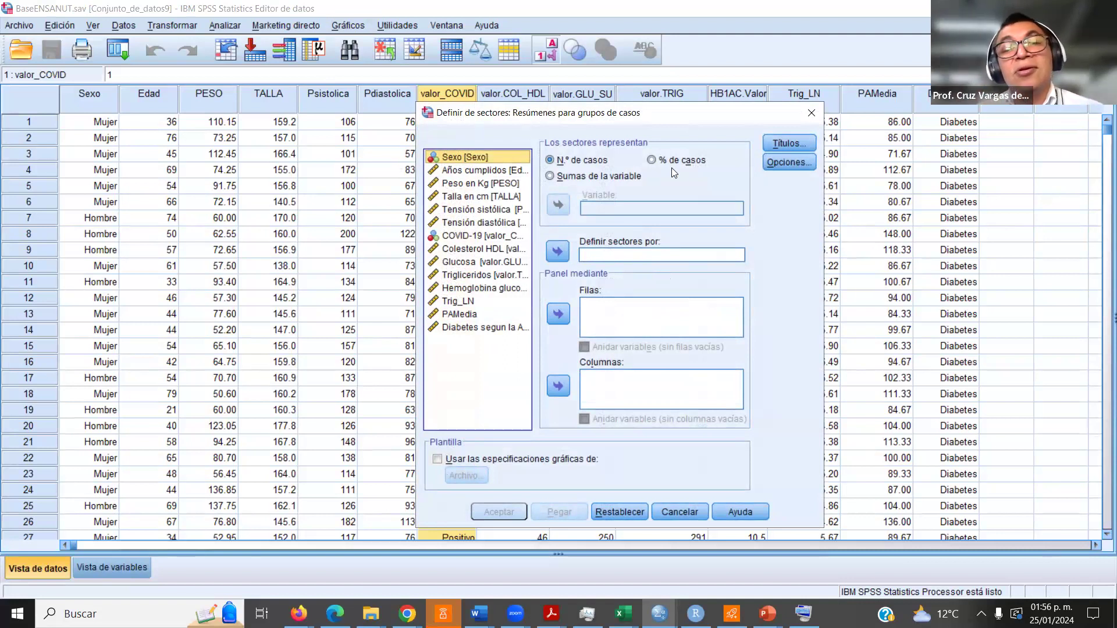
left_click(652, 161)
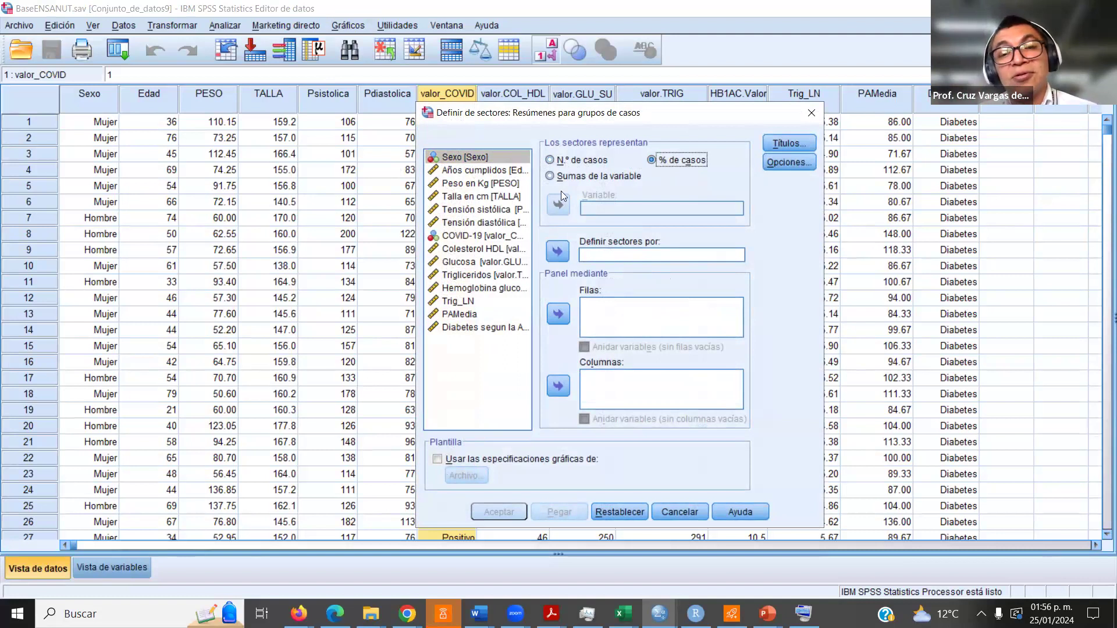
left_click(558, 251)
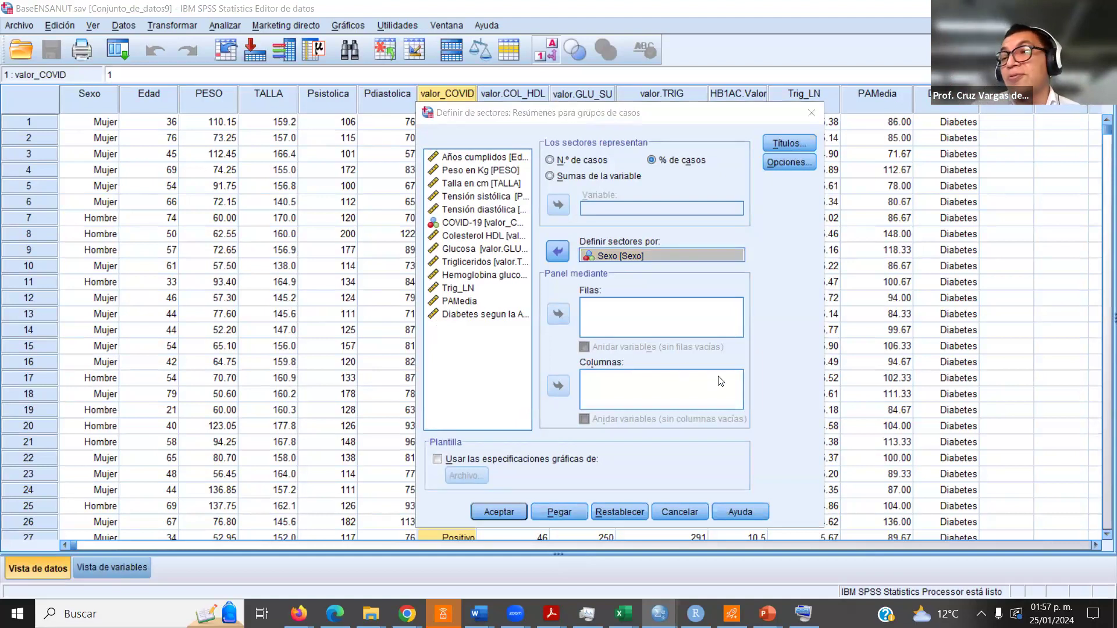
left_click(505, 512)
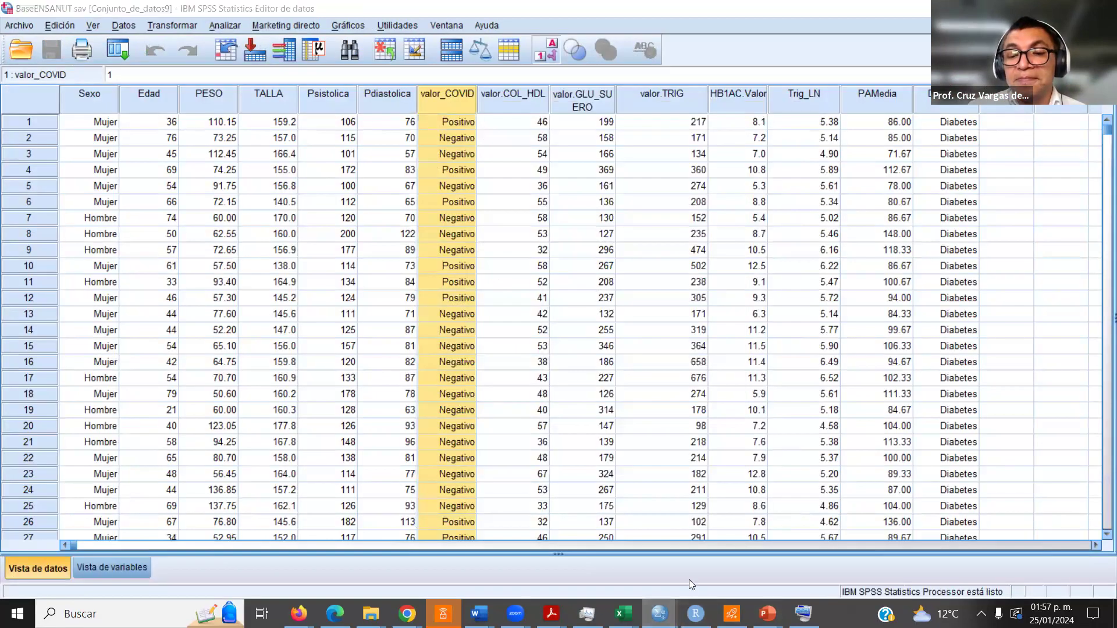
Step: Bring up the results document and open the Sexo pie chart for editing
mouse_move(659, 613)
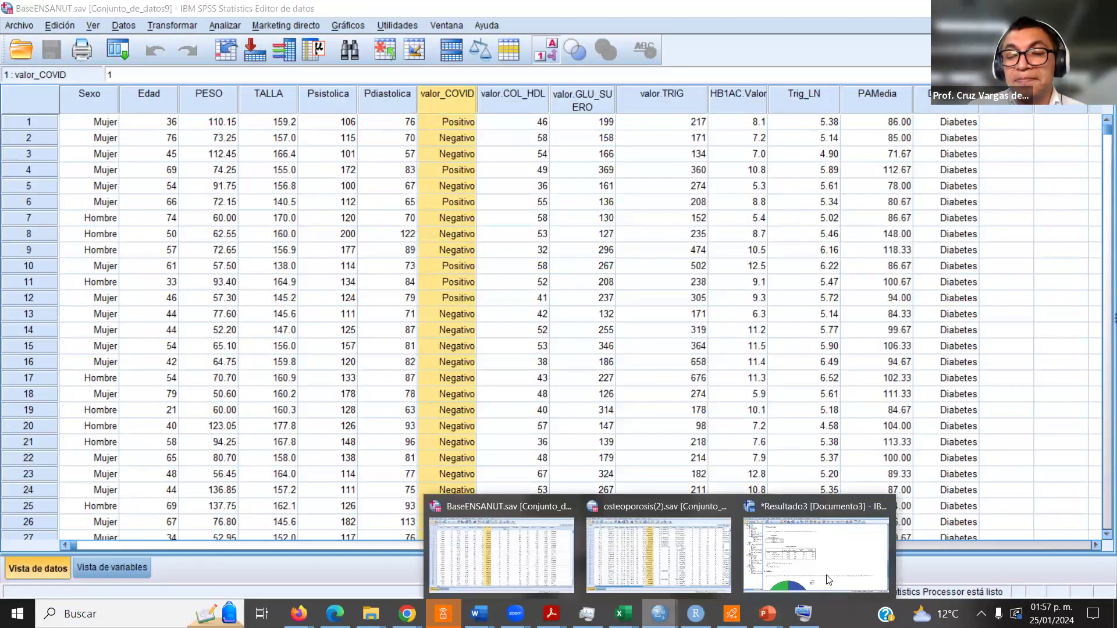
left_click(857, 547)
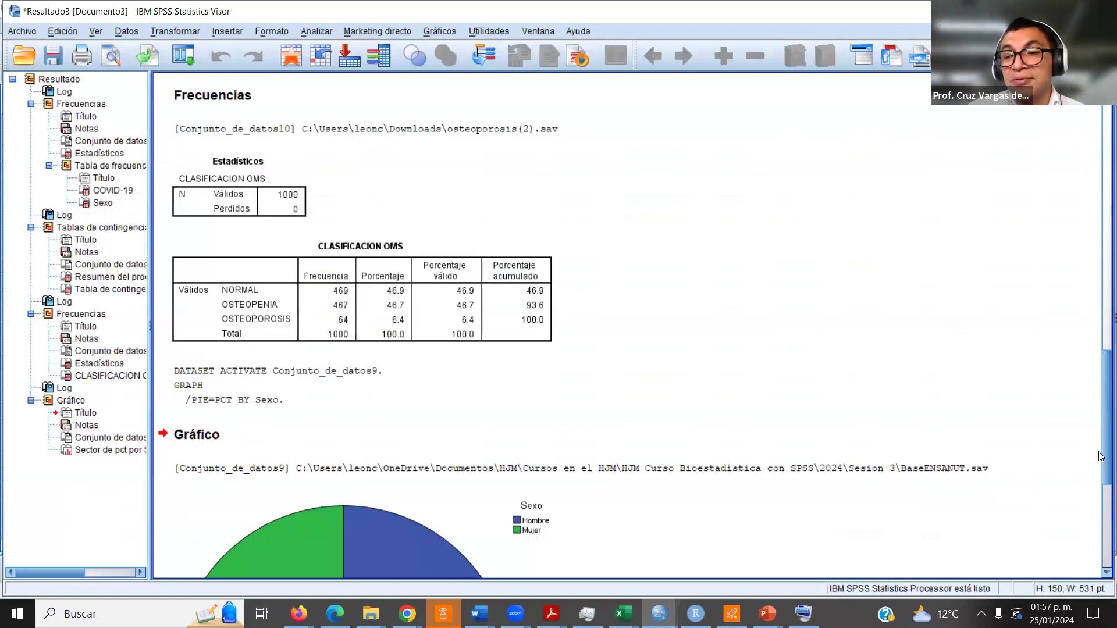
scroll(1102, 499, "down", 5)
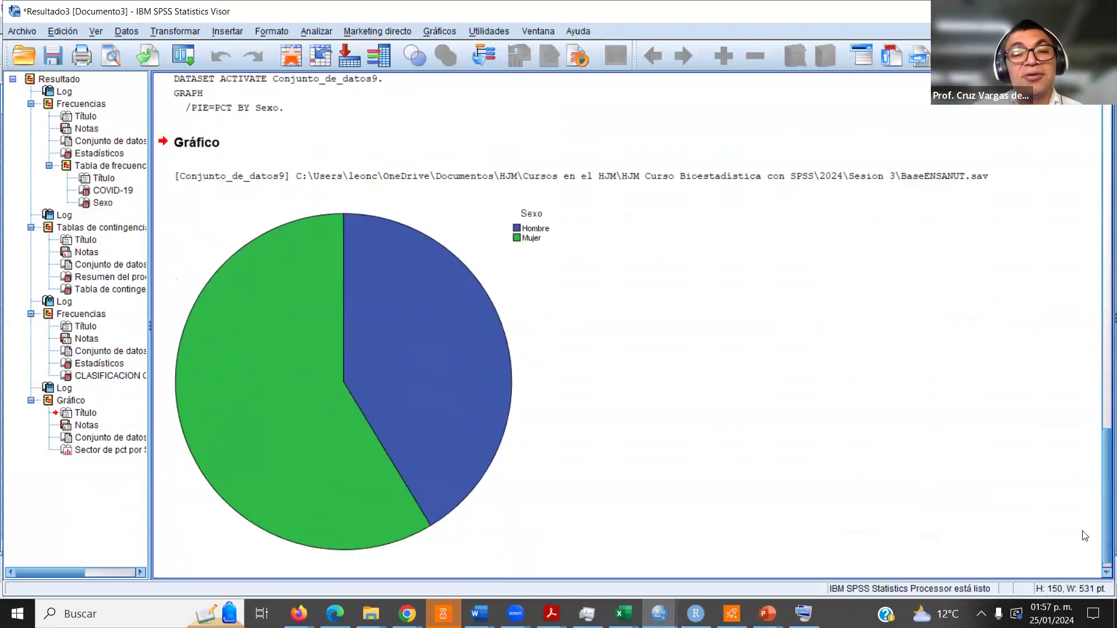
left_click(418, 370)
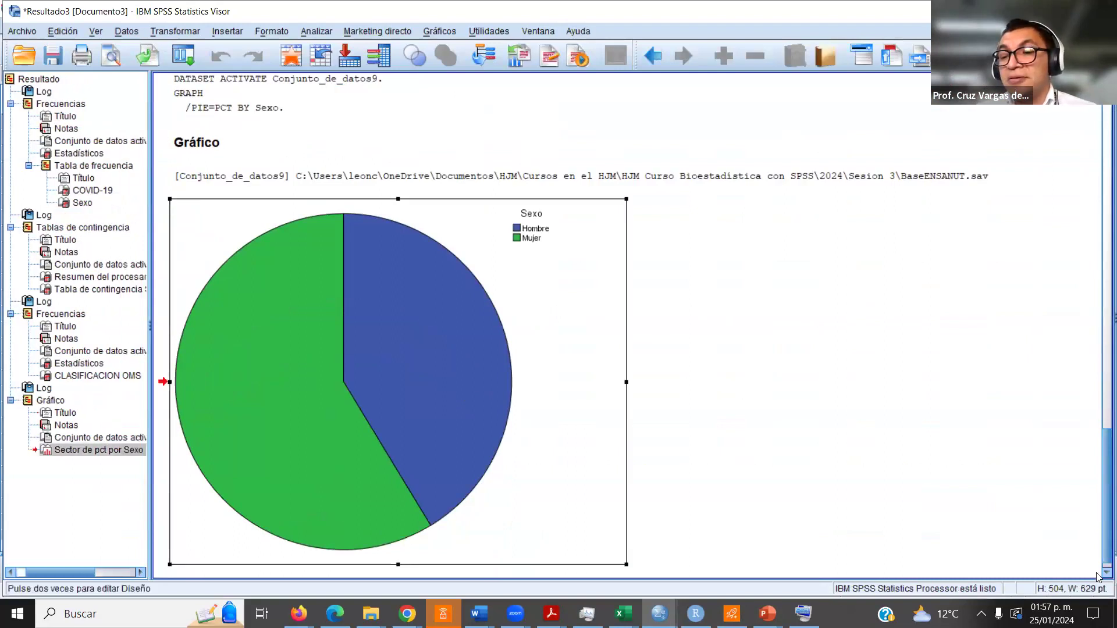
left_click(664, 285)
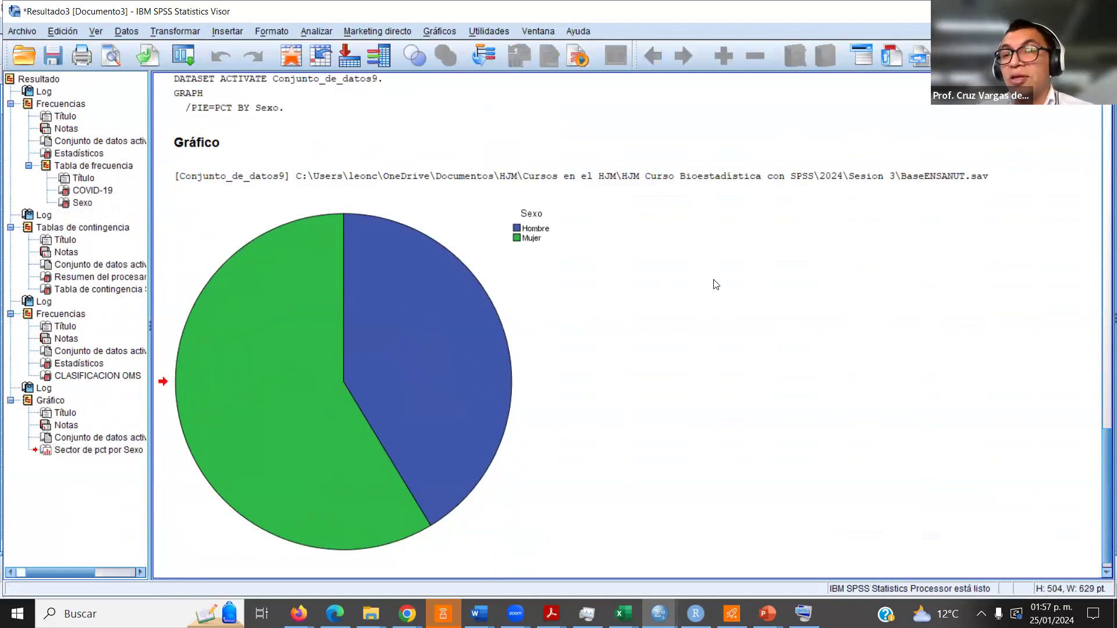
left_click(411, 334)
double_click(543, 286)
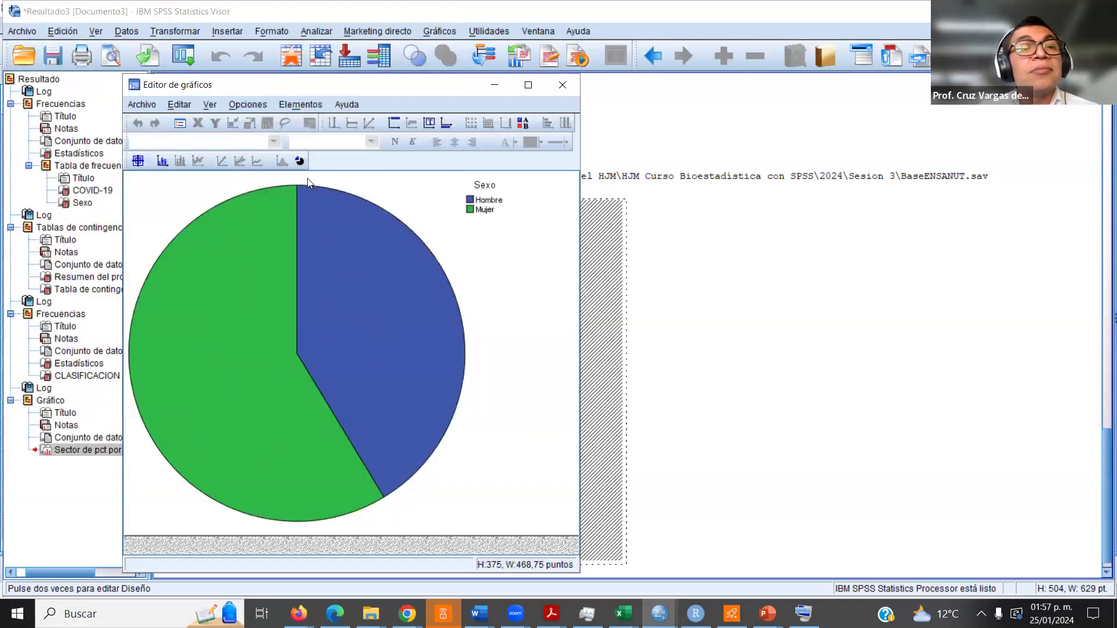
Step: Explode the slices of the Sexo pie chart so they stand apart
left_click(299, 161)
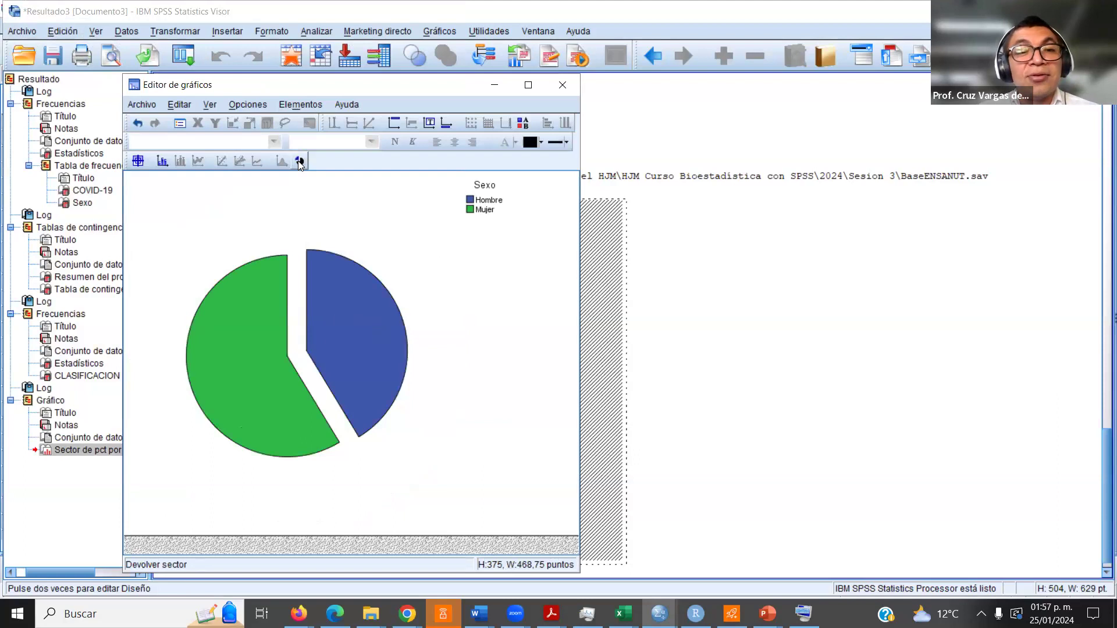
left_click(298, 160)
left_click(299, 160)
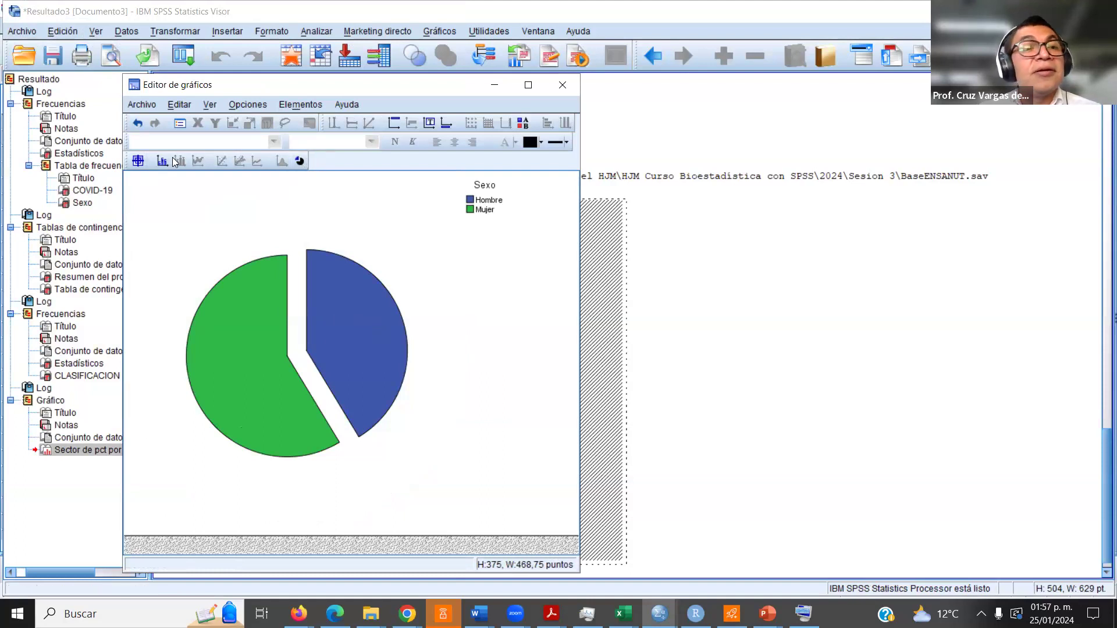
Step: Add percentage data labels to the Mujer and Hombre slices
left_click(138, 160)
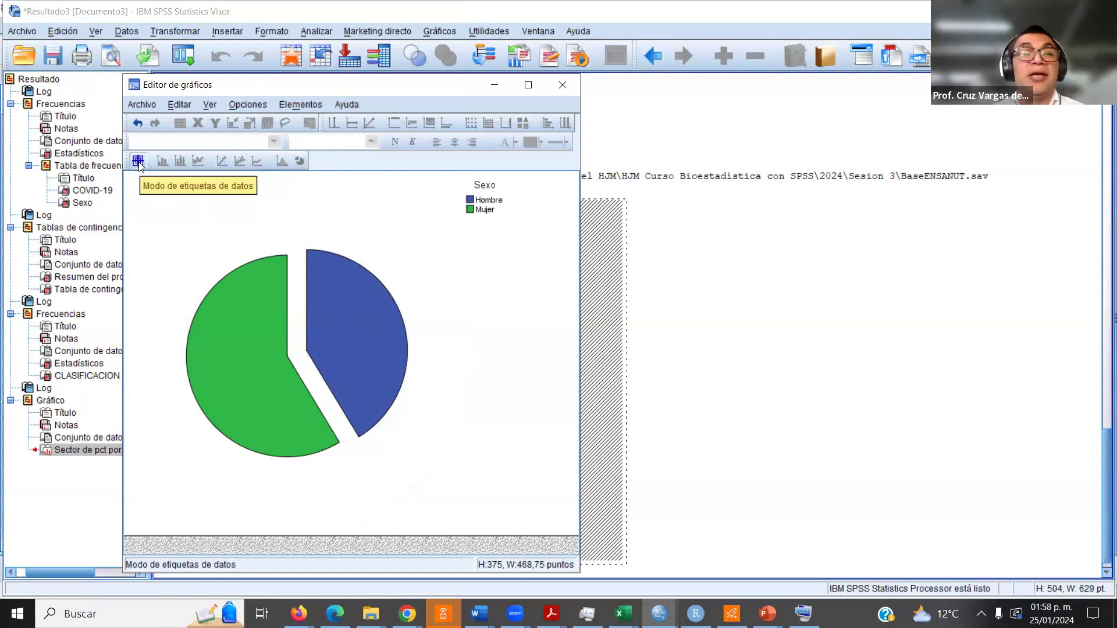
left_click(138, 161)
left_click(250, 370)
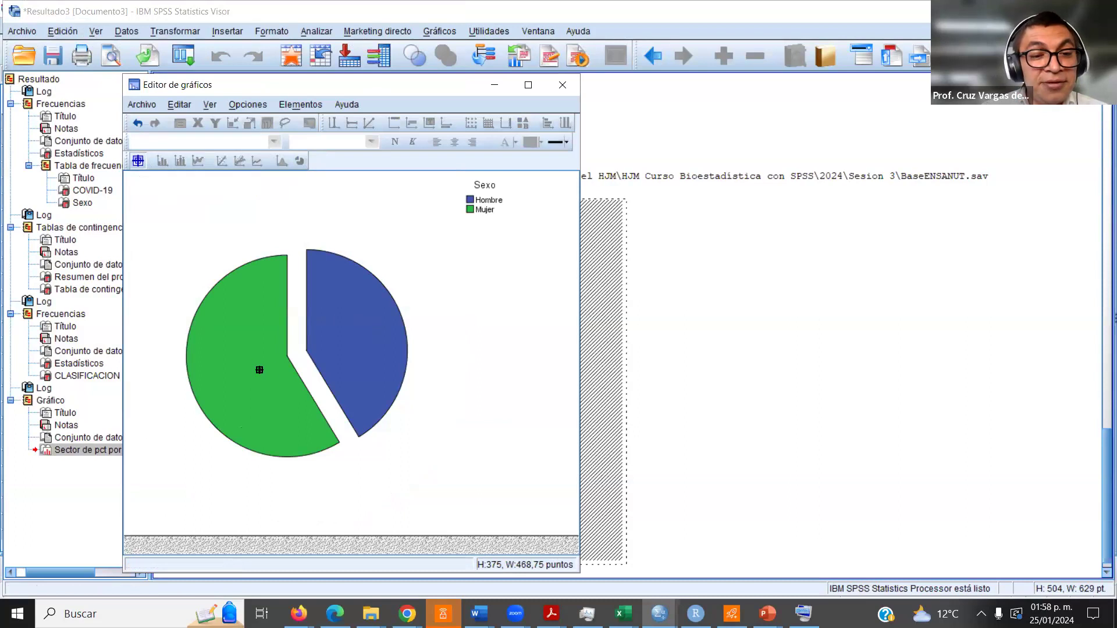
left_click(363, 347)
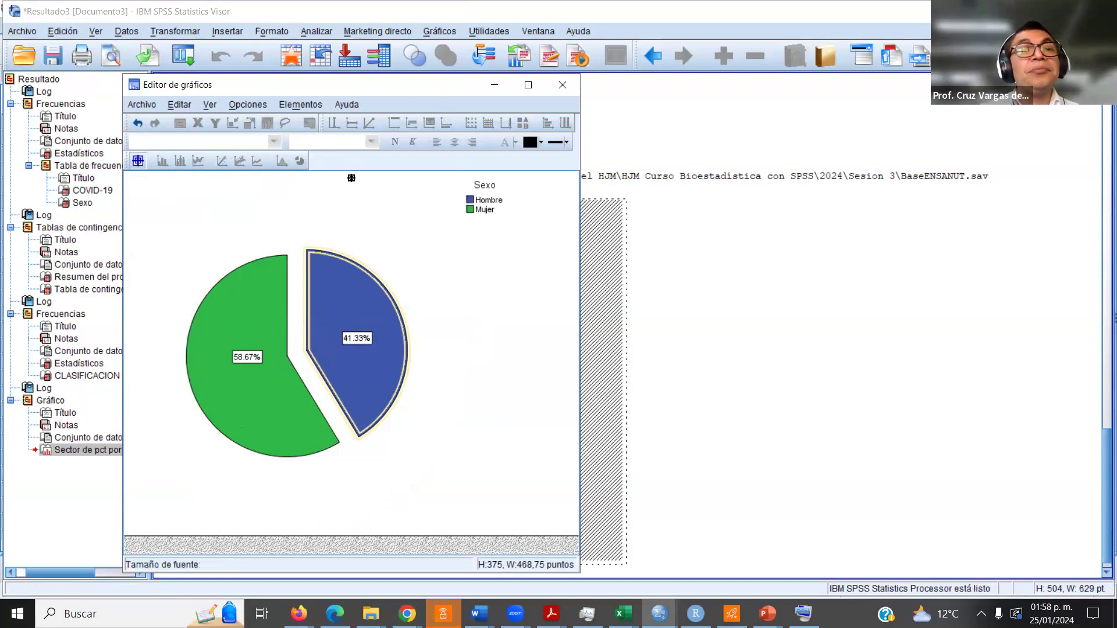
Step: Leave data label mode and open the chart's properties, reviewing its variables and its fill and border settings
double_click(146, 163)
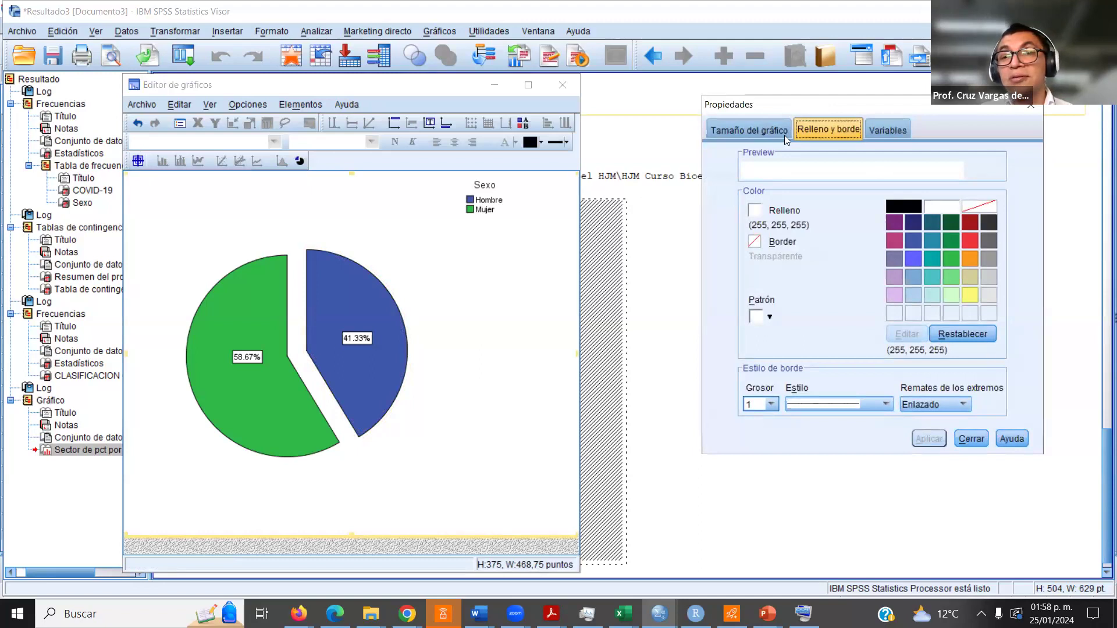
left_click(760, 131)
left_click(832, 130)
left_click(906, 131)
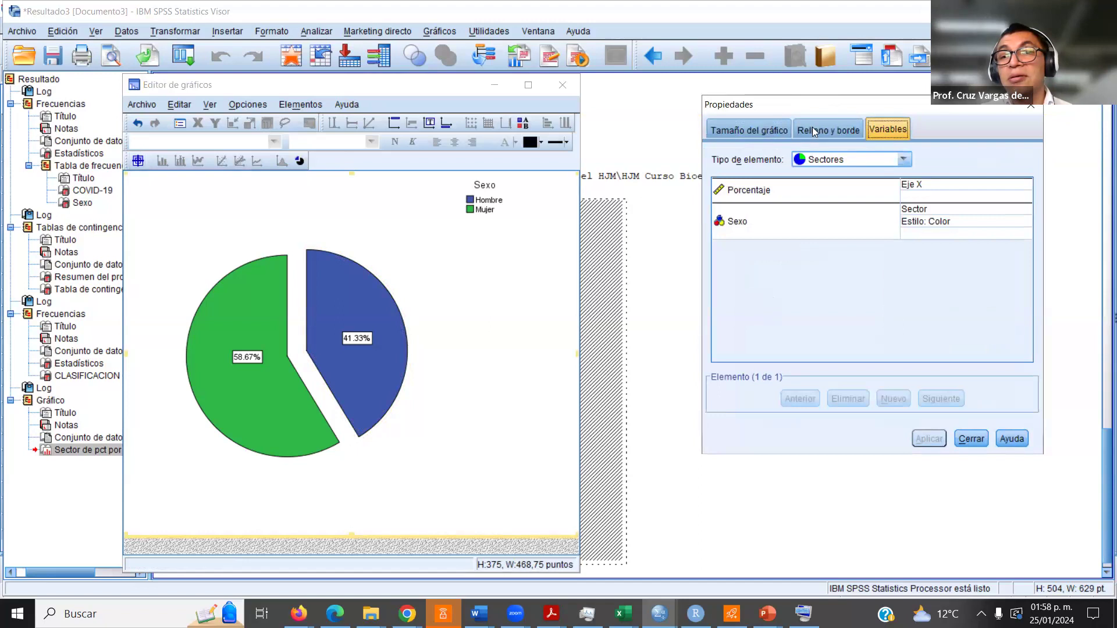
left_click(854, 158)
left_click(854, 159)
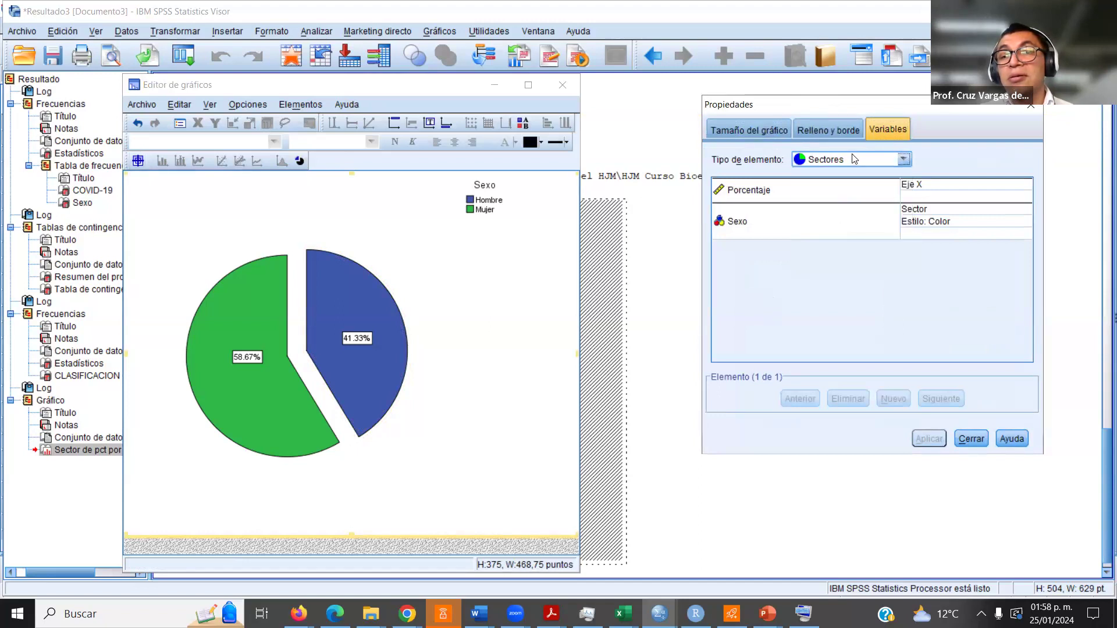
left_click(816, 132)
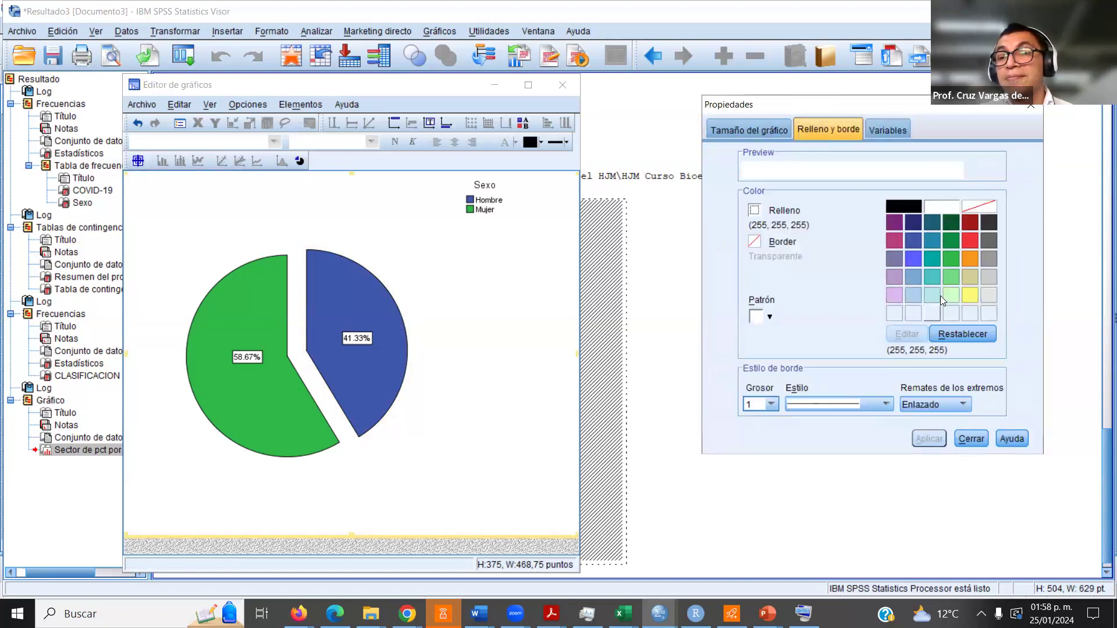
Step: Try a light blue fill (172, 208, 238) on the chart background and undo it
left_click(905, 296)
left_click(933, 441)
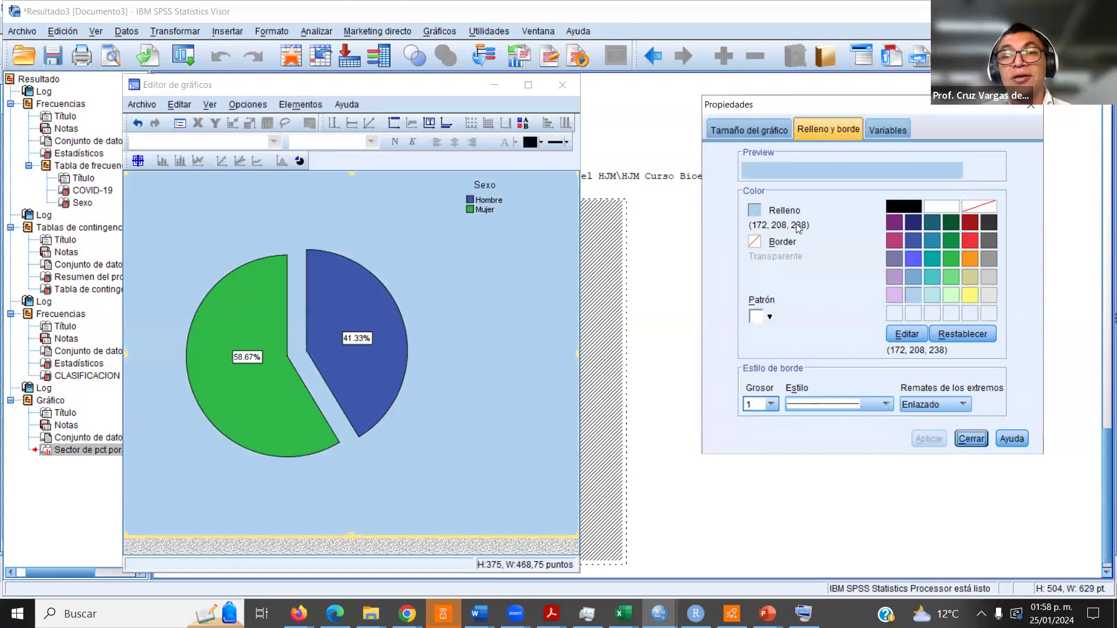
left_click(211, 105)
left_click(179, 105)
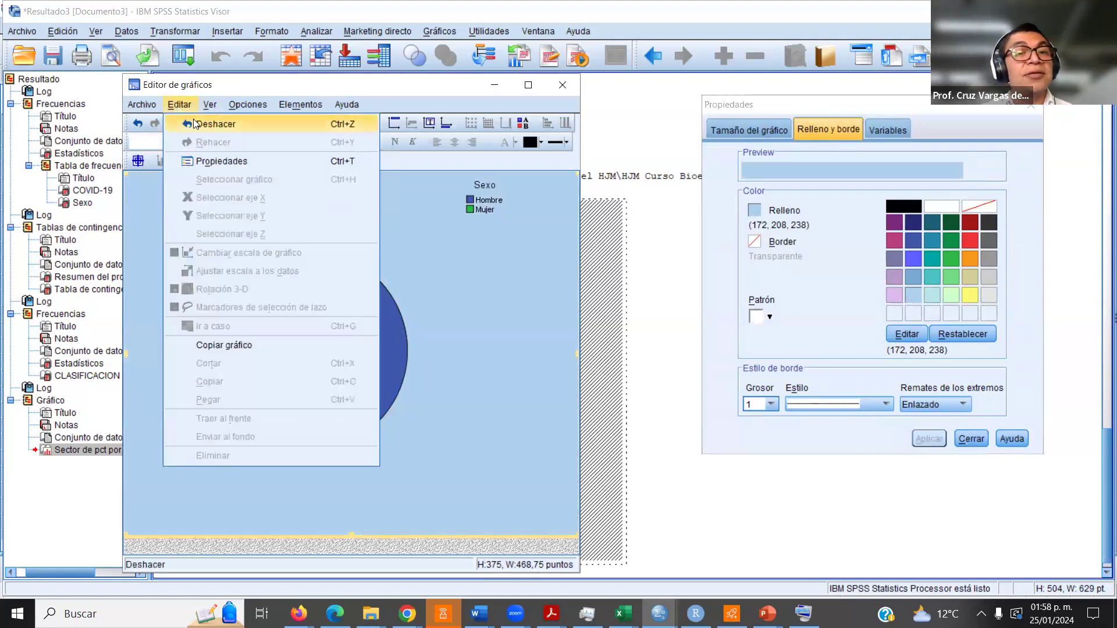
left_click(194, 122)
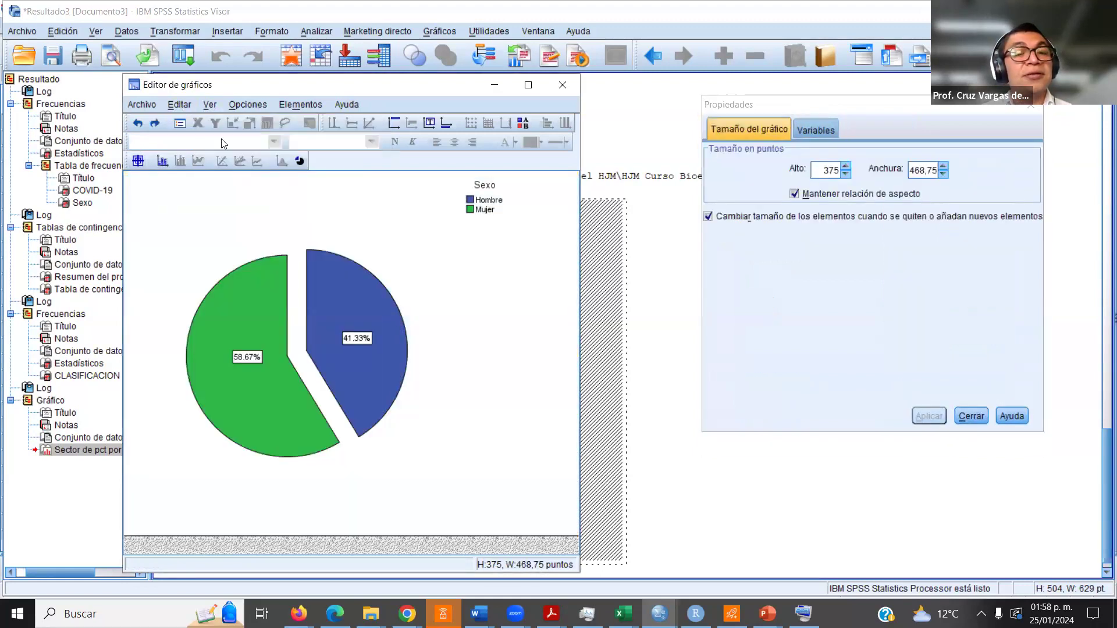
Step: Change the fill of the Hombre slice to yellow (251, 248, 115)
left_click(356, 297)
left_click(357, 298)
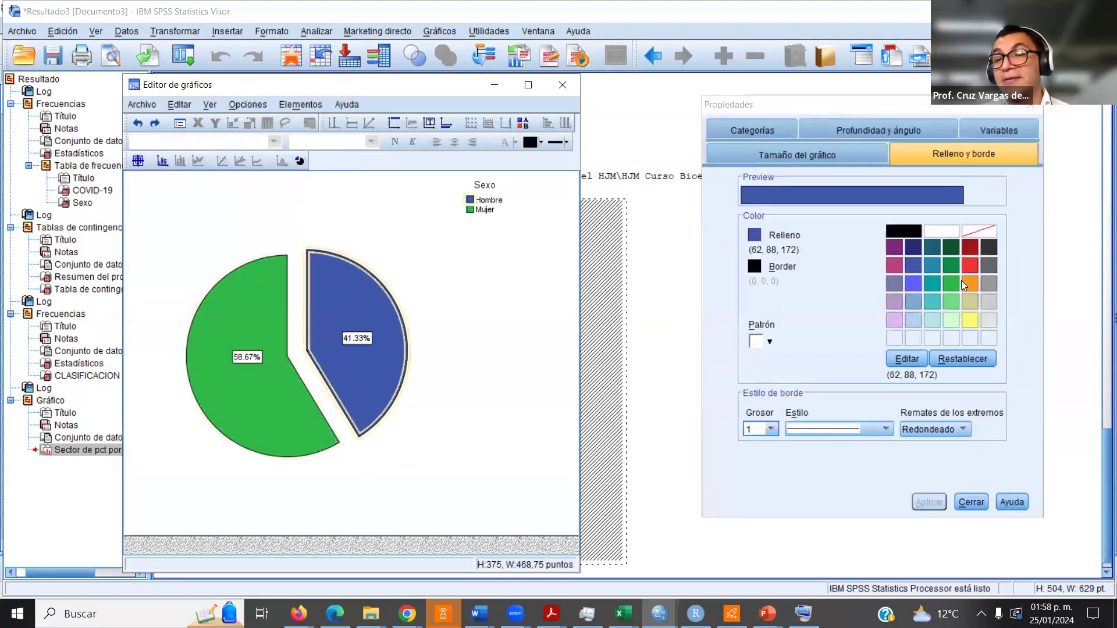
left_click(970, 320)
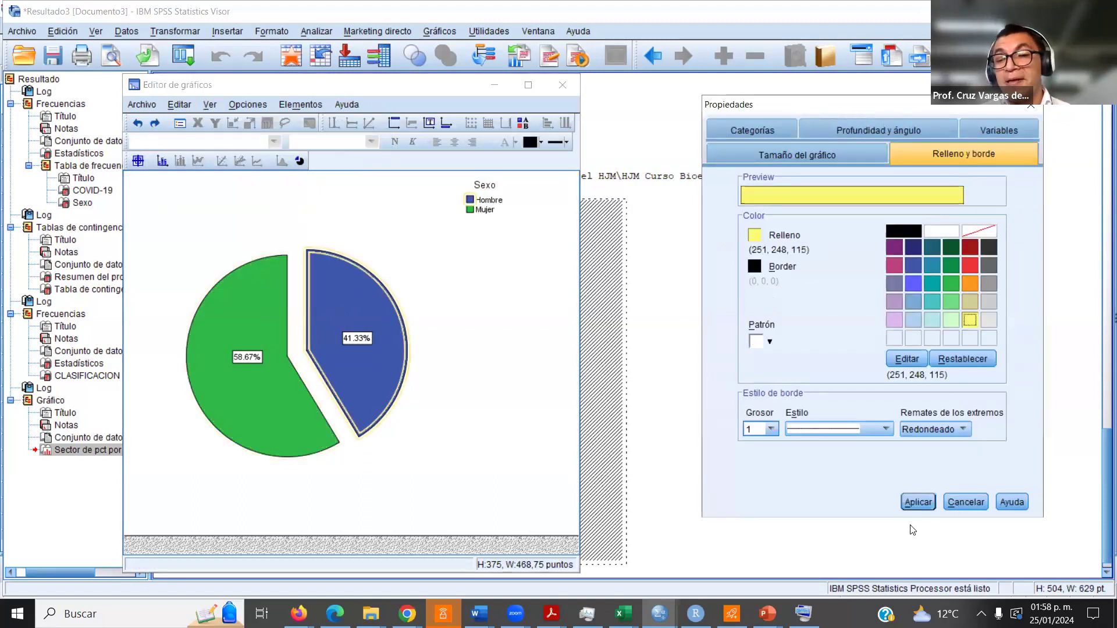
left_click(916, 503)
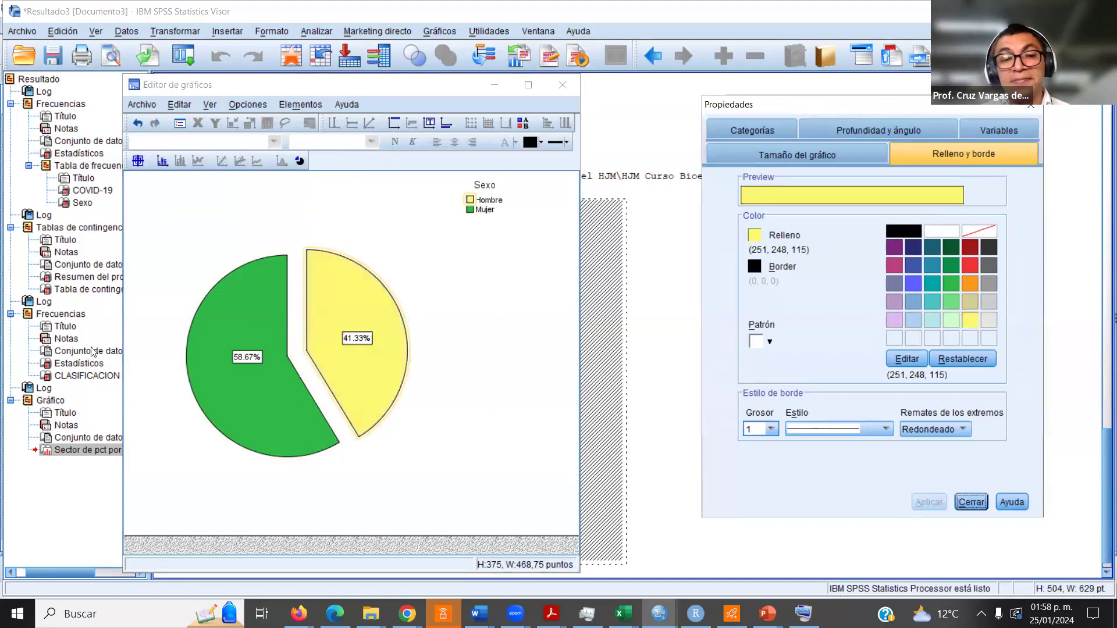
Step: Change the fill of the Mujer slice to blue (122, 170, 213) and close the chart editor
left_click(278, 400)
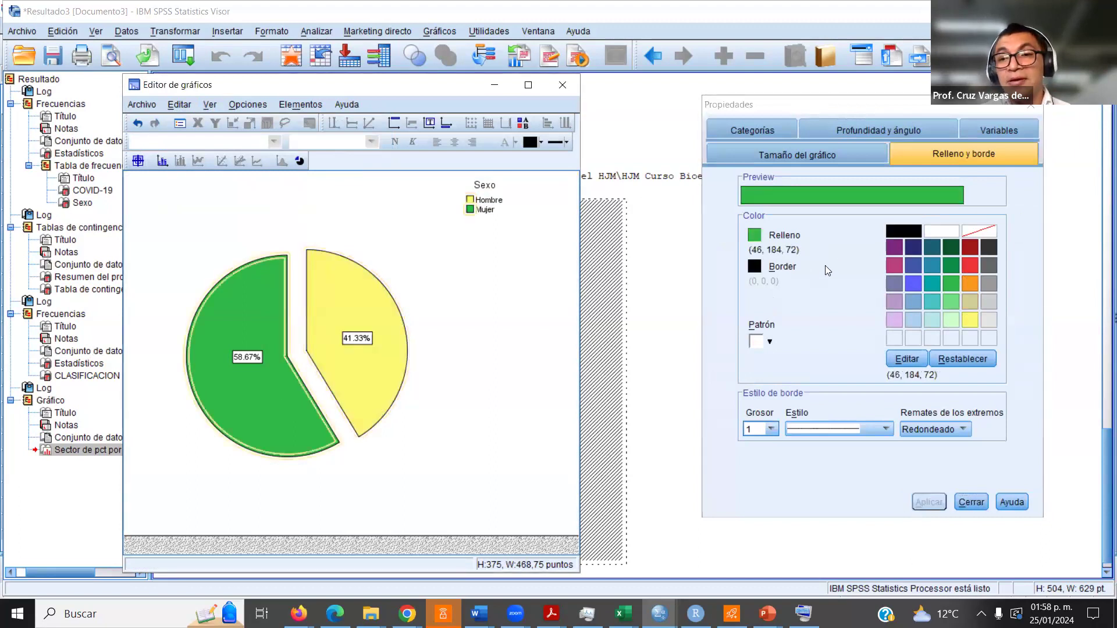
left_click(915, 304)
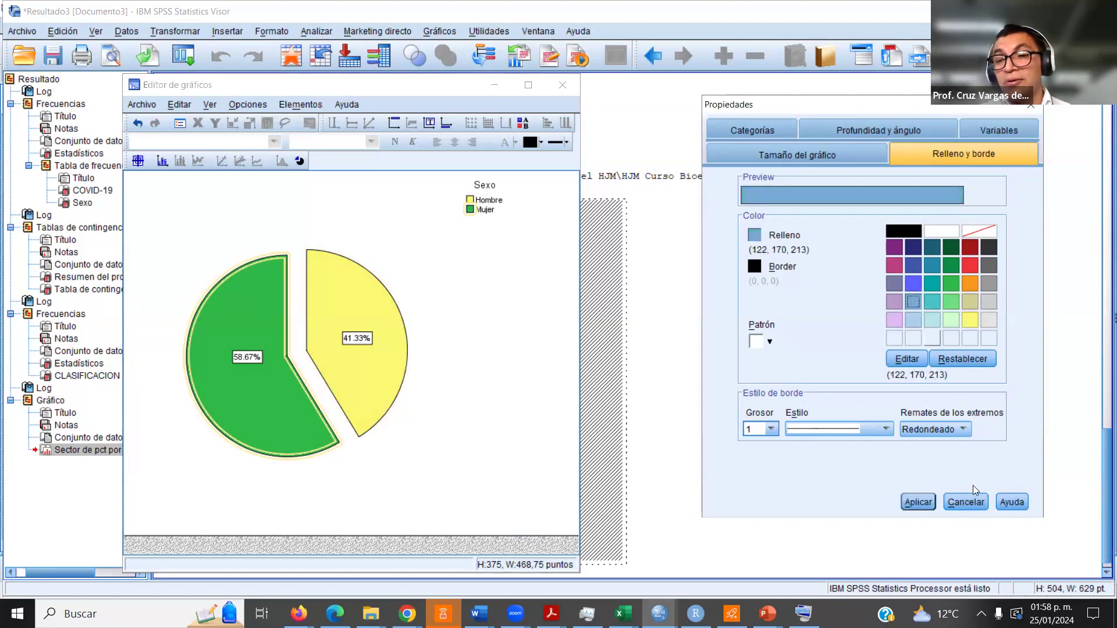
left_click(917, 501)
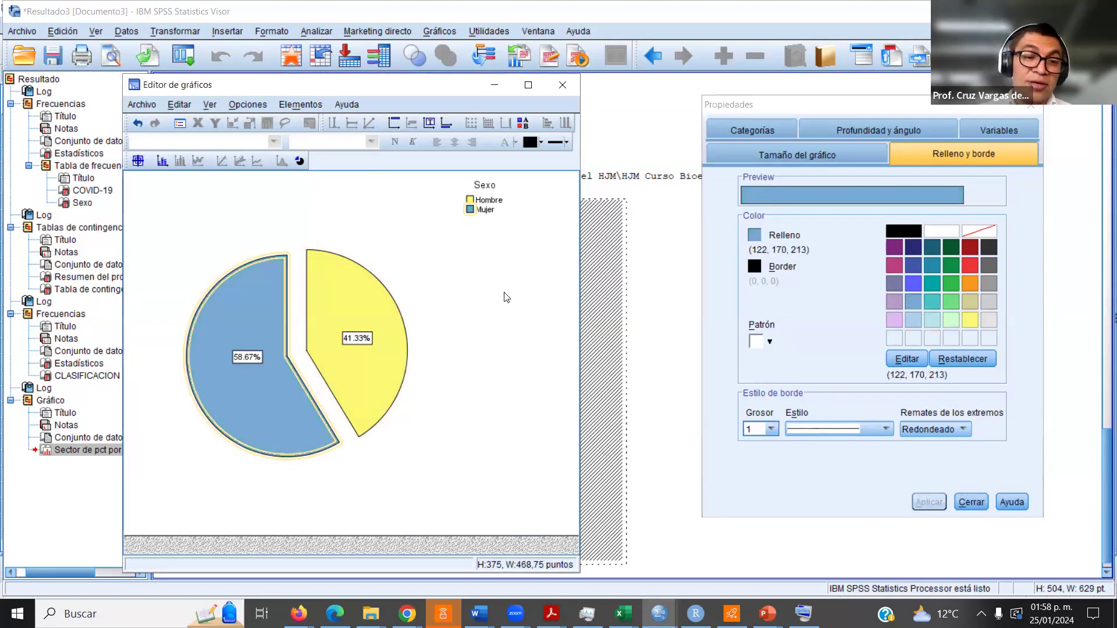
left_click(506, 297)
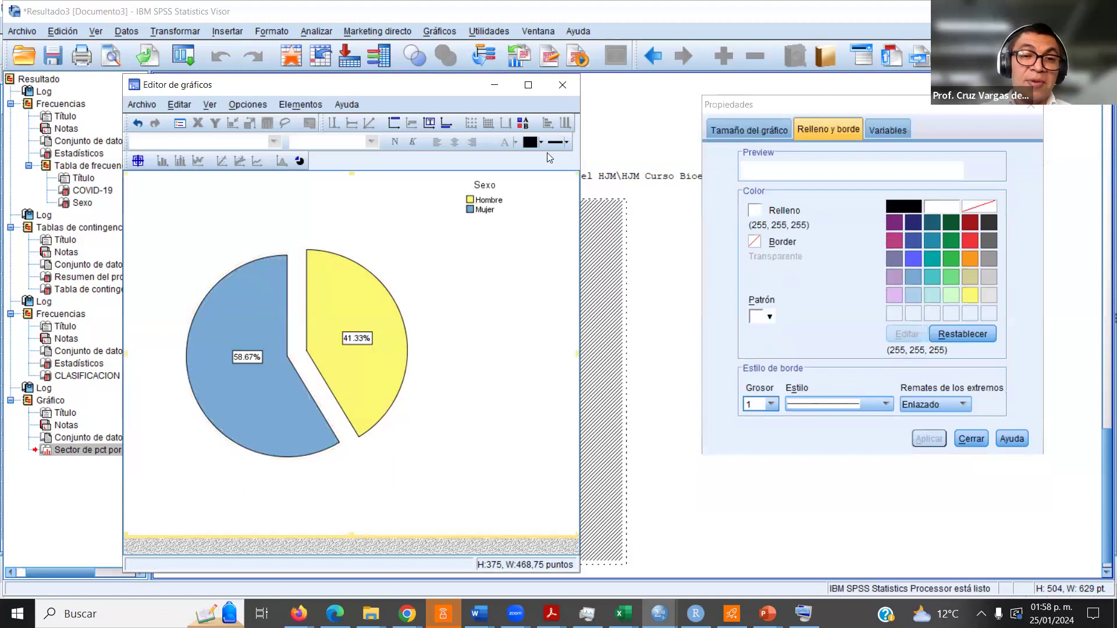
left_click(563, 86)
left_click_drag(1101, 443, 1101, 498)
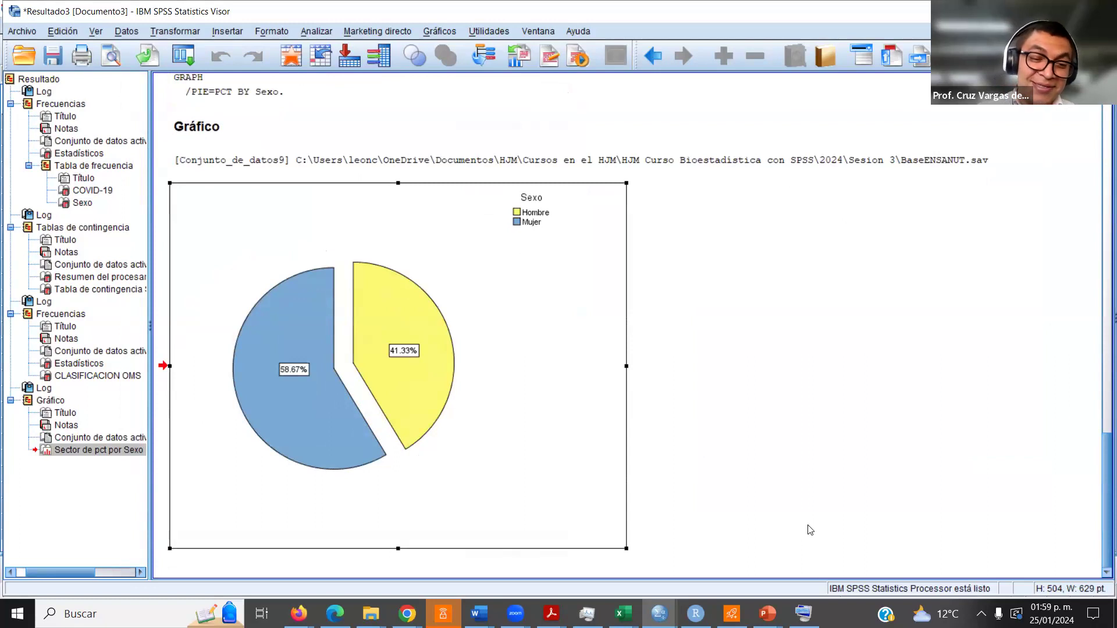
left_click(799, 328)
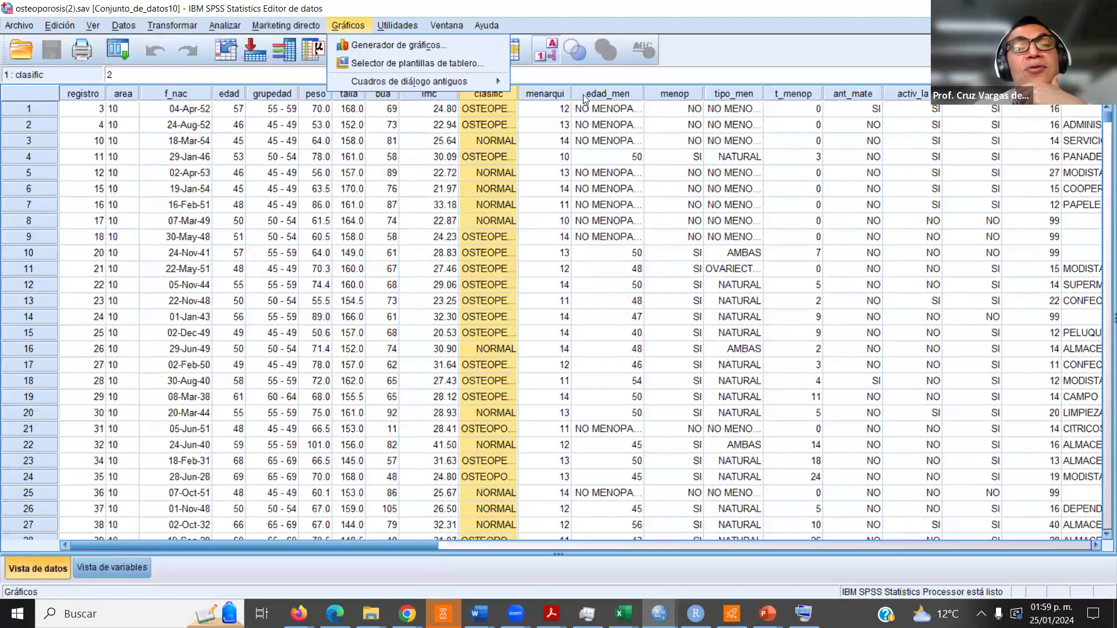
mouse_move(407, 81)
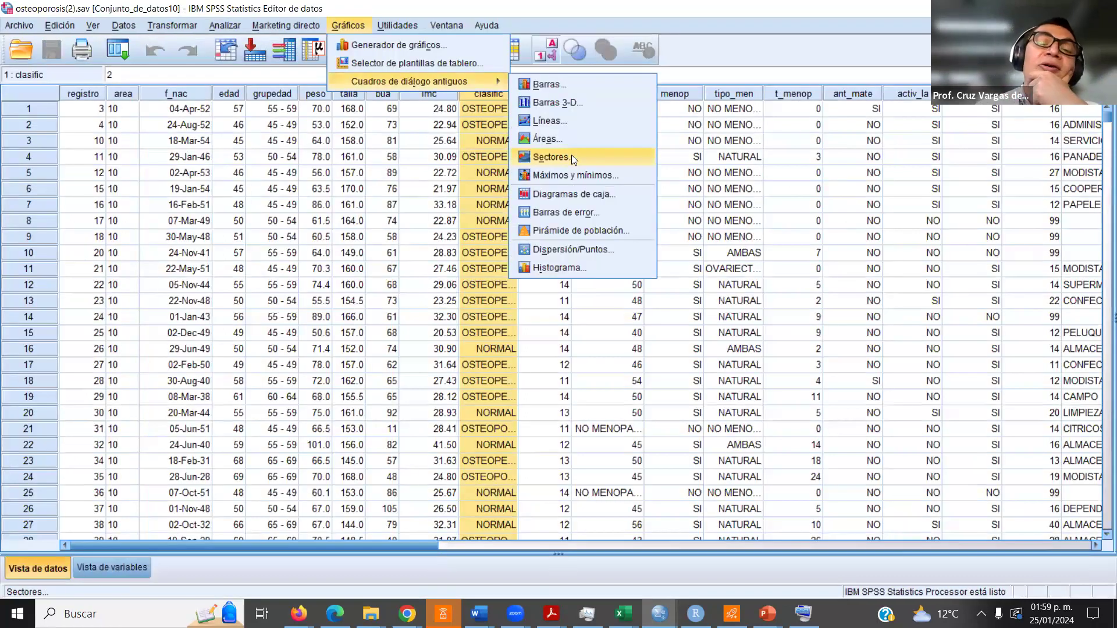
left_click(795, 12)
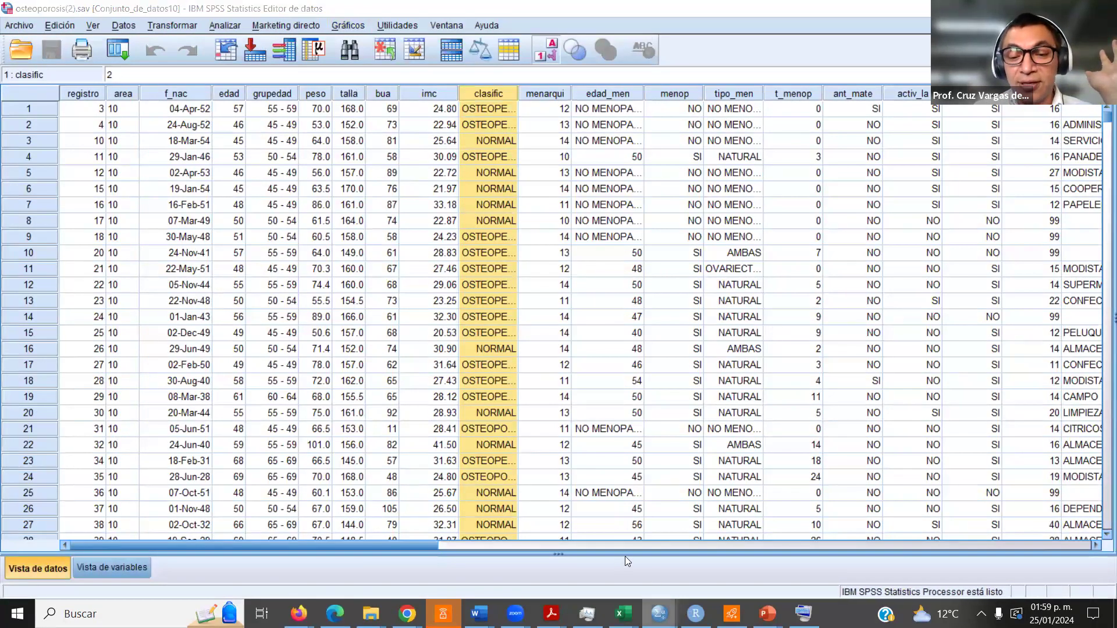
mouse_move(659, 613)
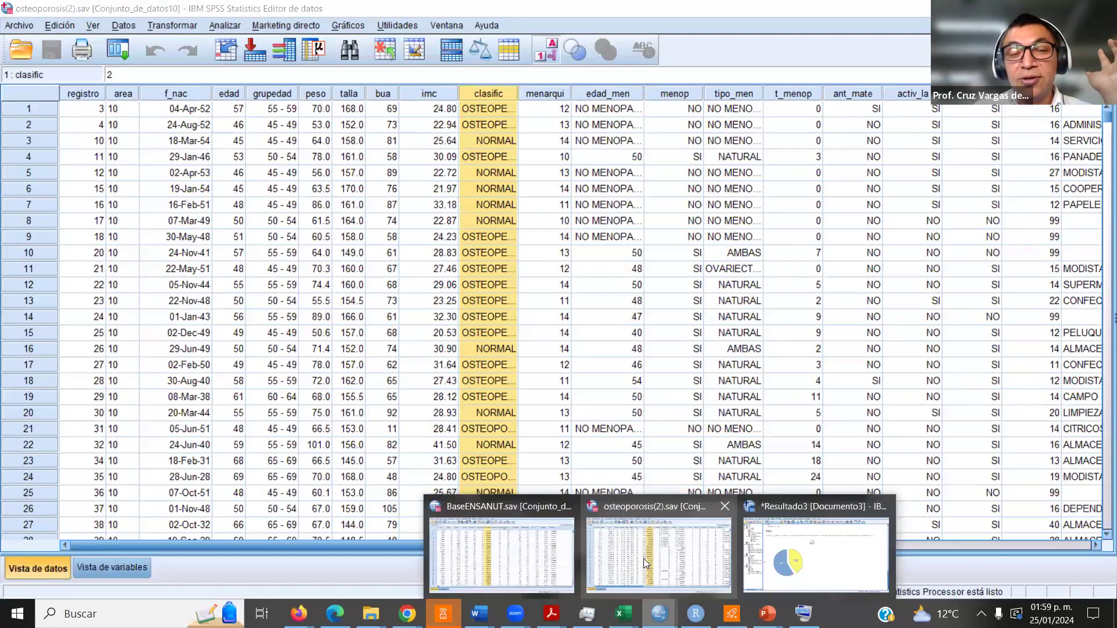
left_click(798, 562)
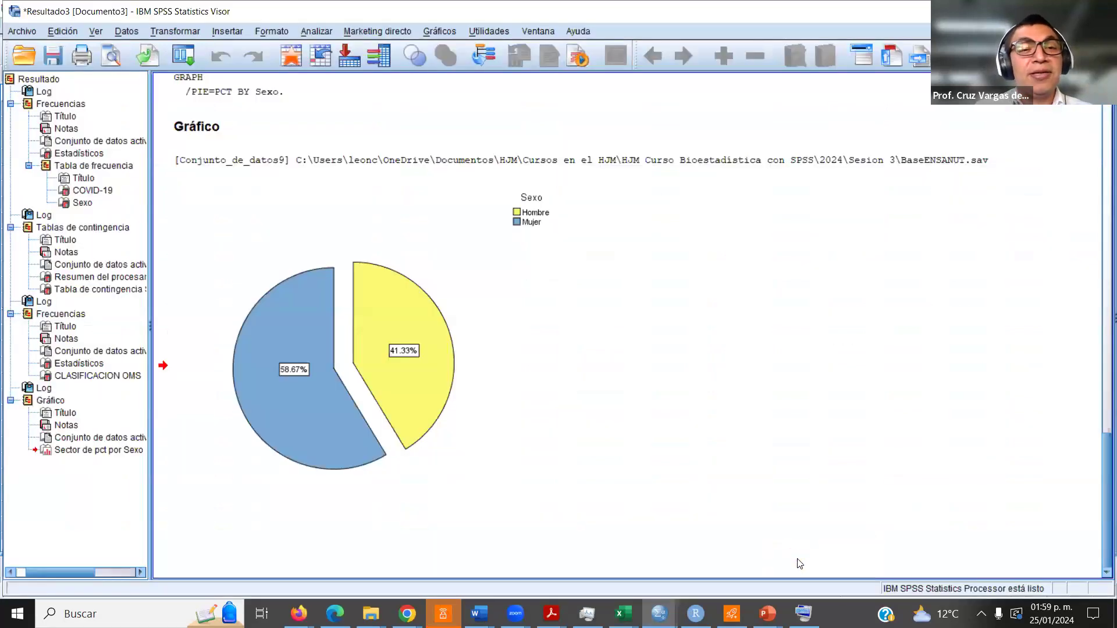
left_click(317, 32)
left_click(644, 236)
left_click(398, 199)
left_click(325, 170)
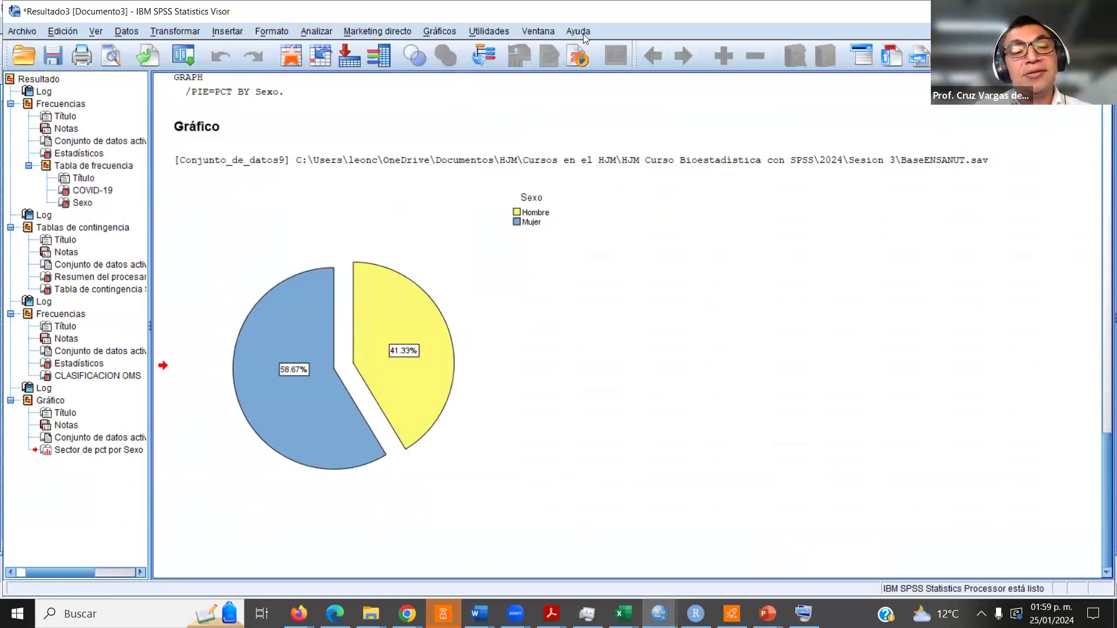
left_click(476, 134)
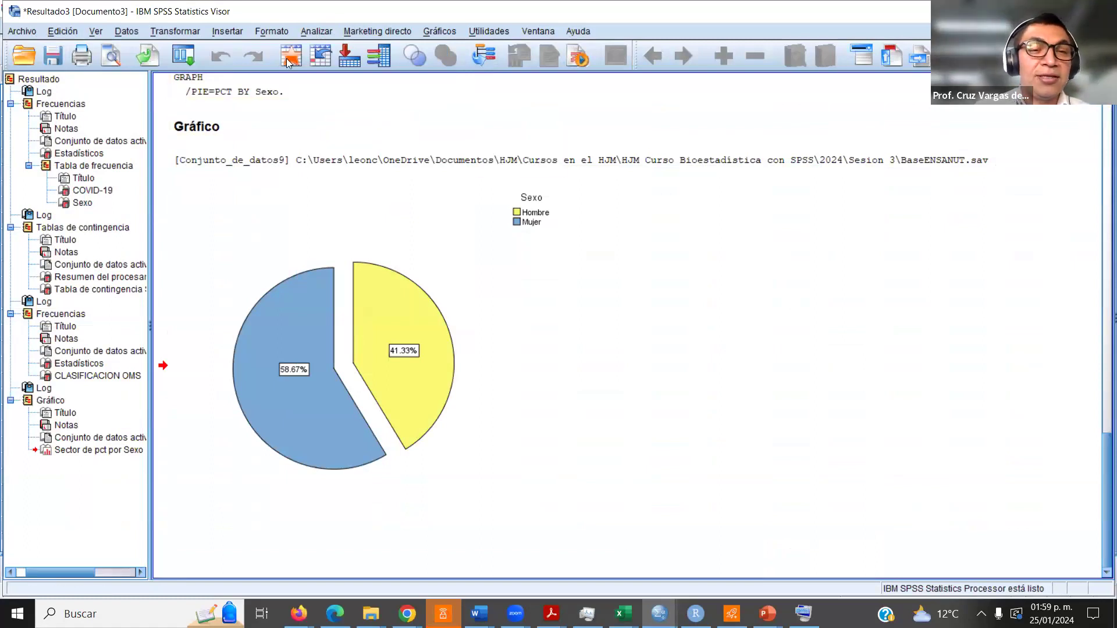
key("alt+n")
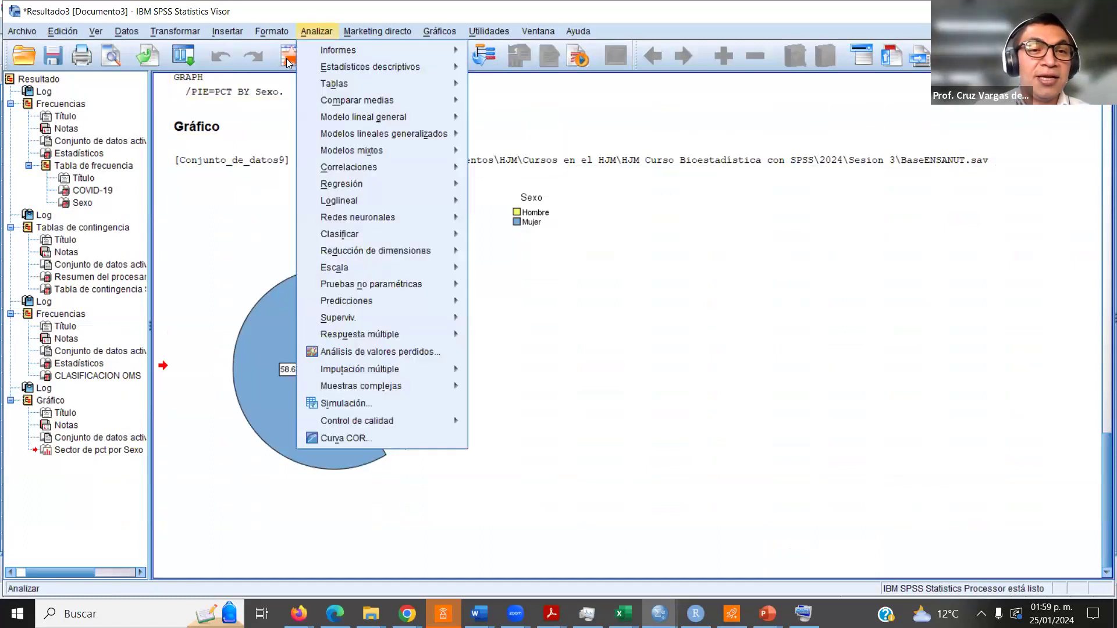
left_click(322, 33)
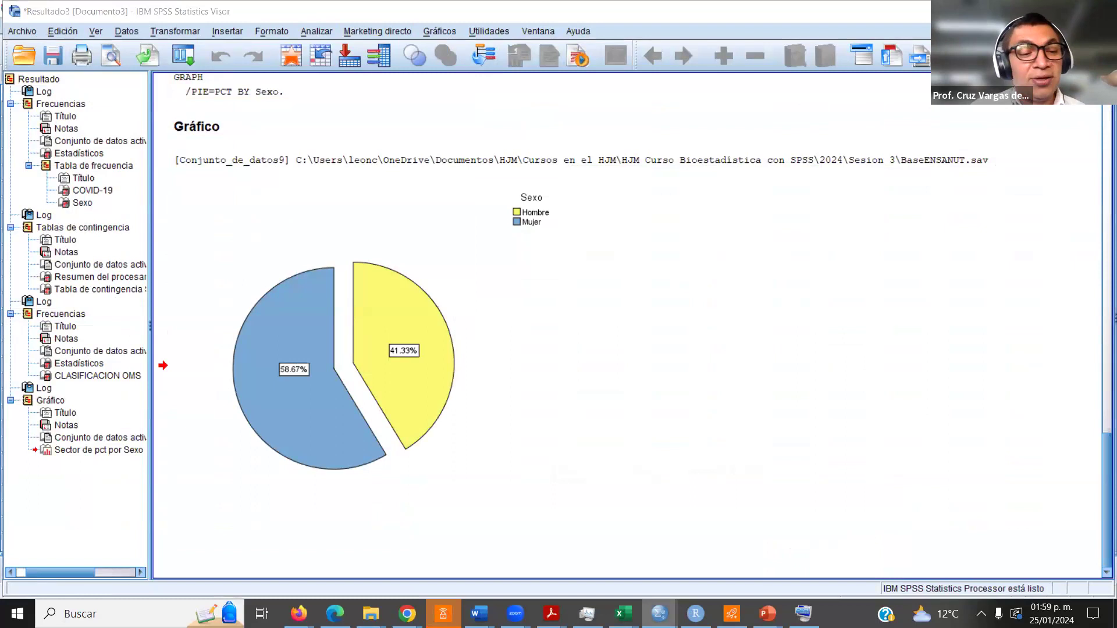
Step: Create a pie chart from osteoporosis(2).sav using summaries for groups of cases, with slices showing % of cases by GRUPO DE EDAD [grupedad]
mouse_move(659, 614)
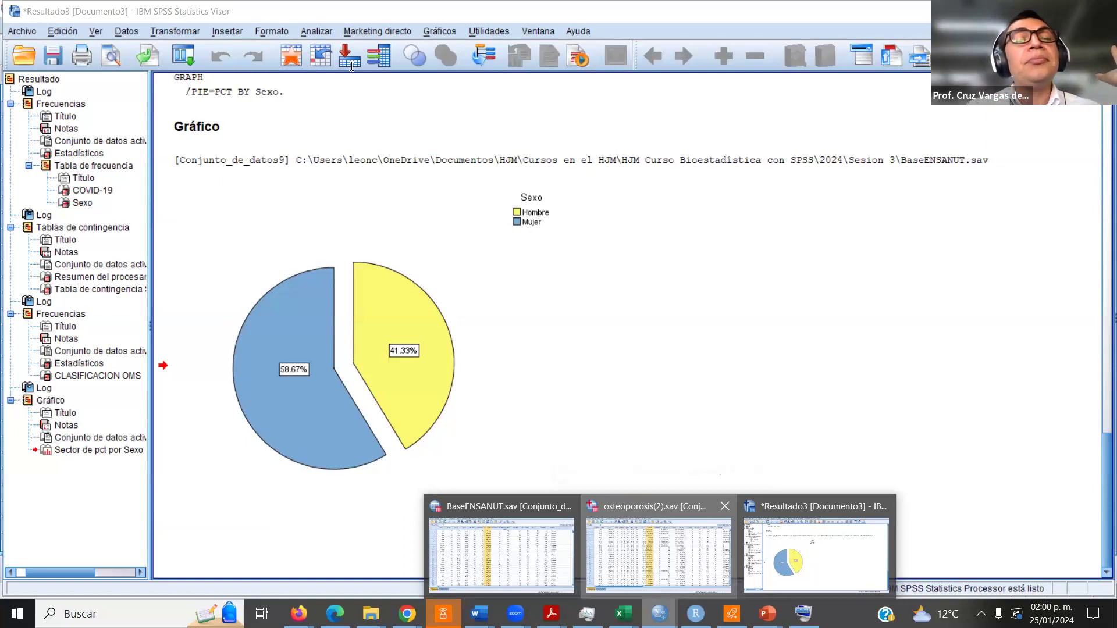
left_click(658, 553)
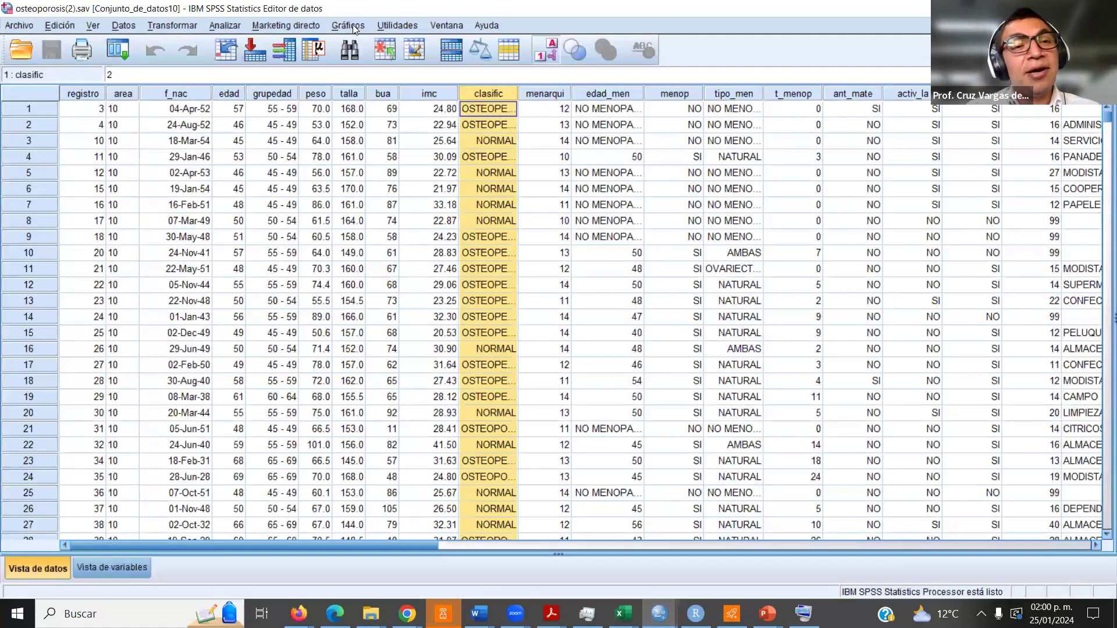
left_click(347, 25)
mouse_move(436, 81)
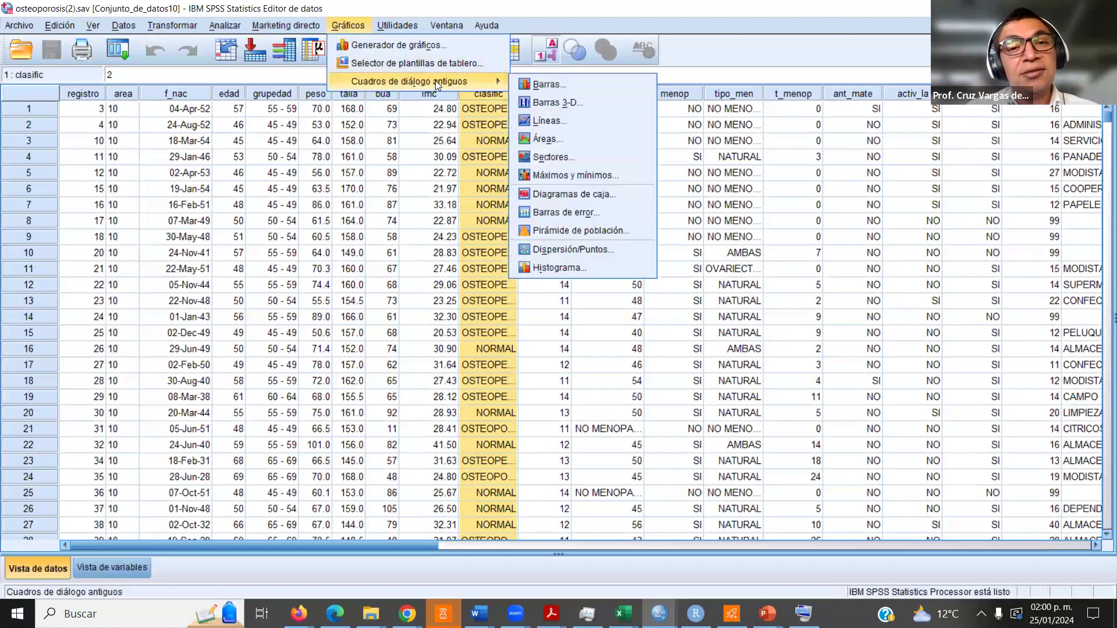
left_click(587, 156)
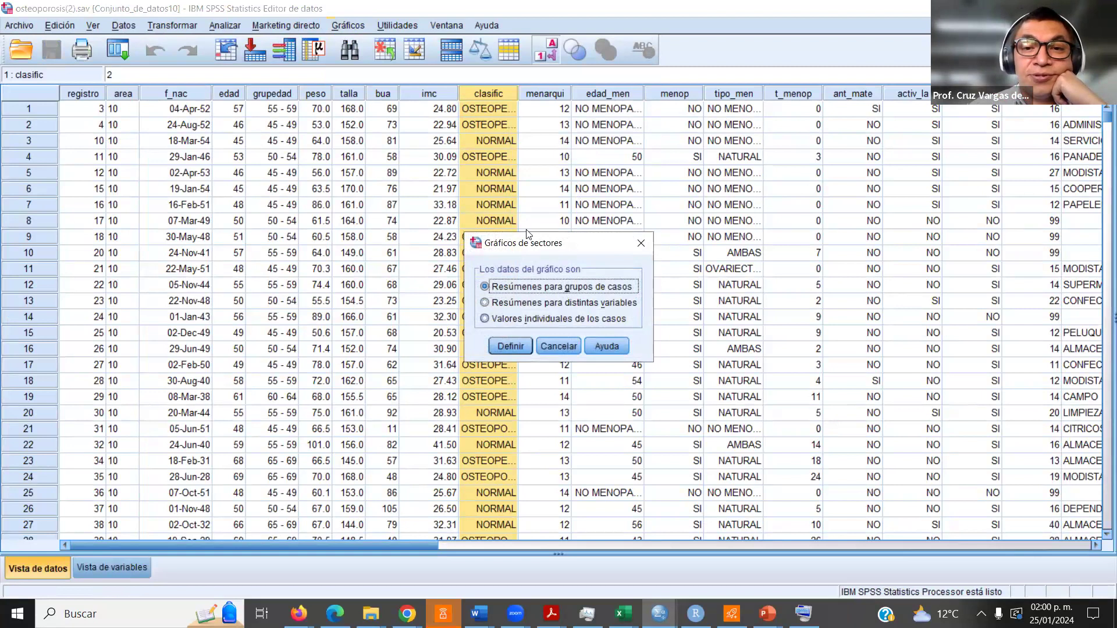
left_click(513, 352)
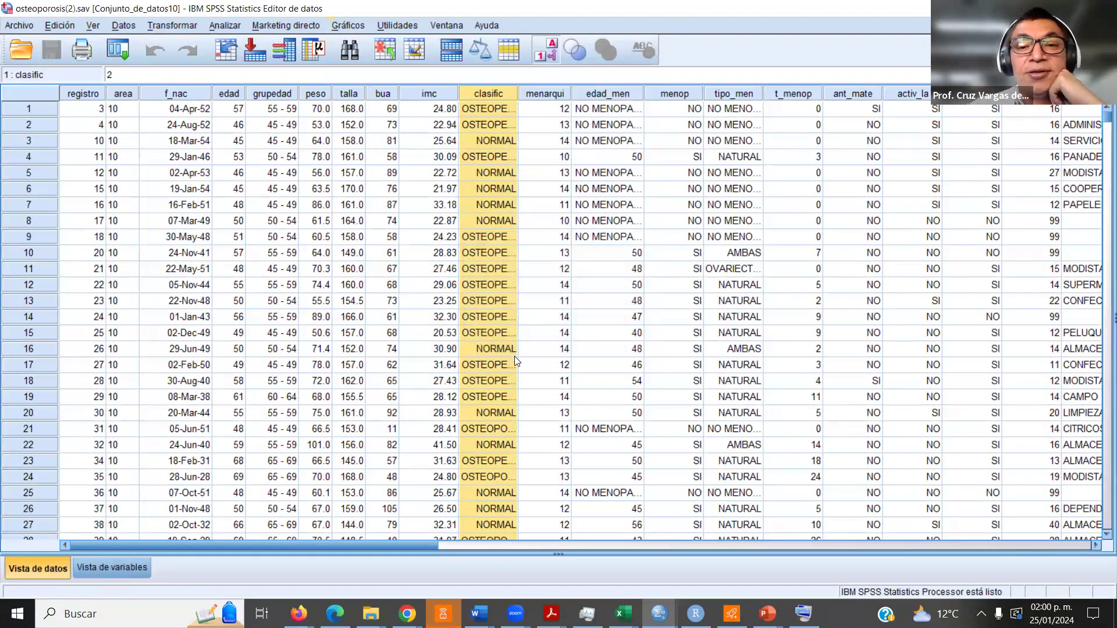
left_click(681, 161)
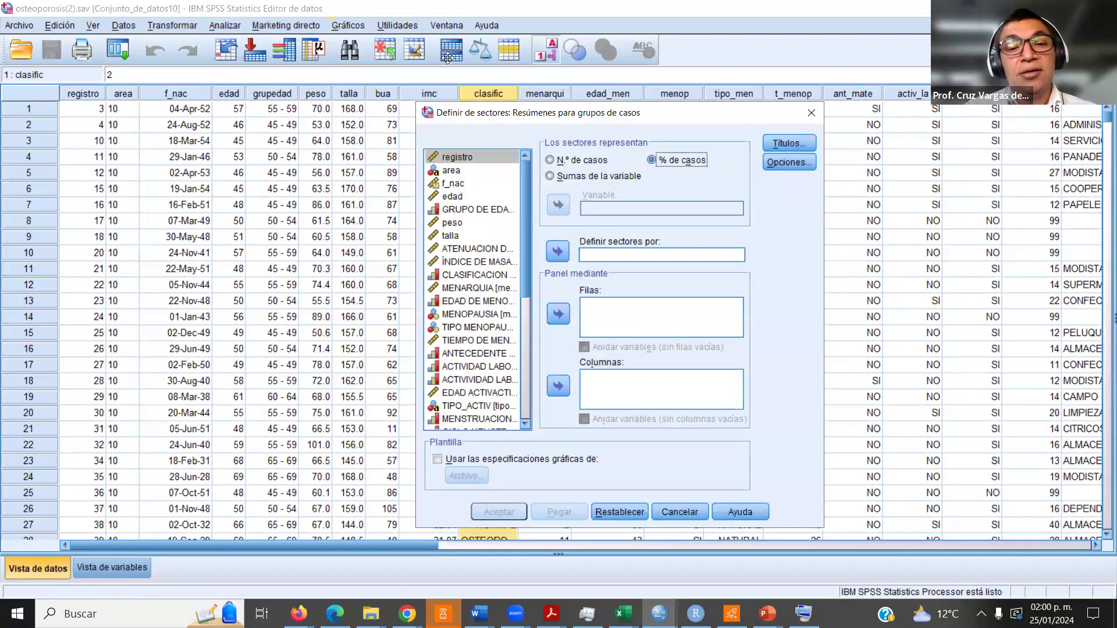
left_click(476, 210)
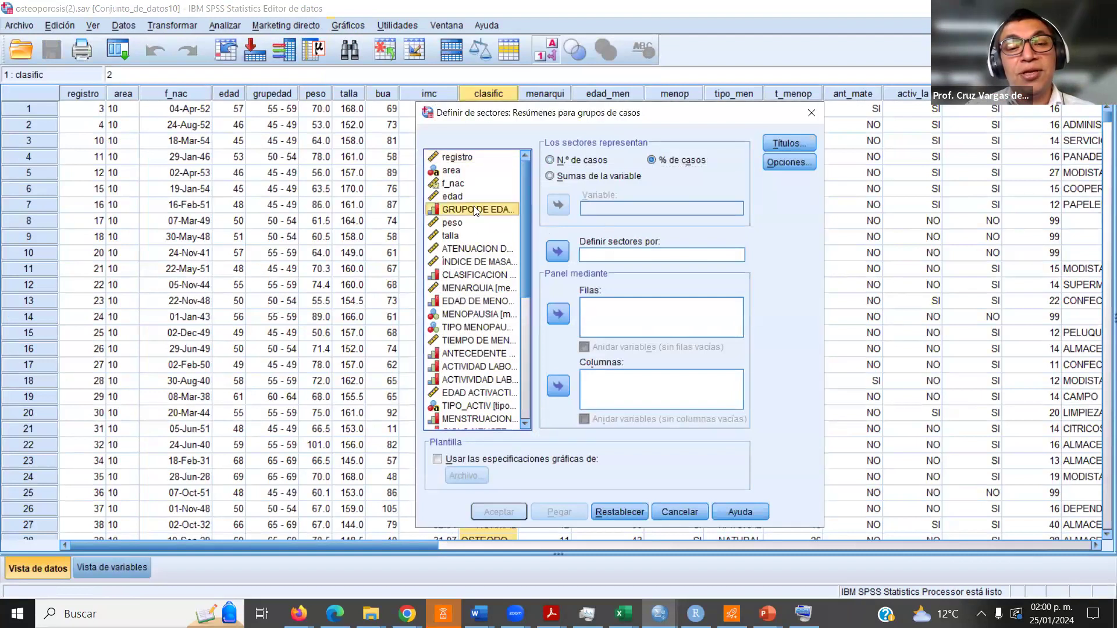
left_click(559, 254)
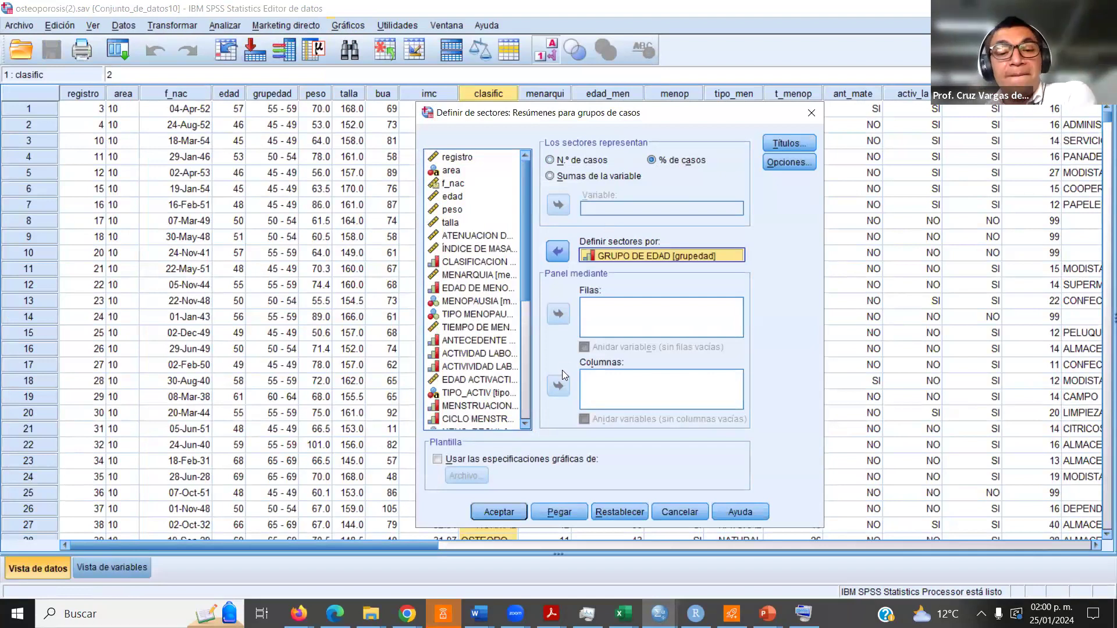
left_click(503, 513)
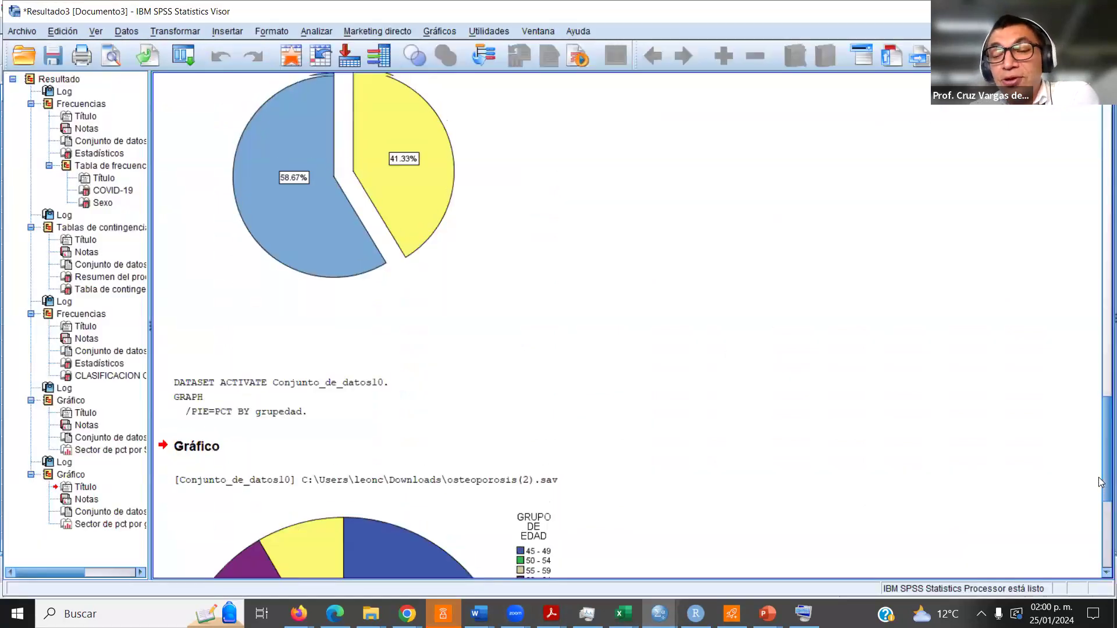
left_click_drag(1101, 491, 1101, 546)
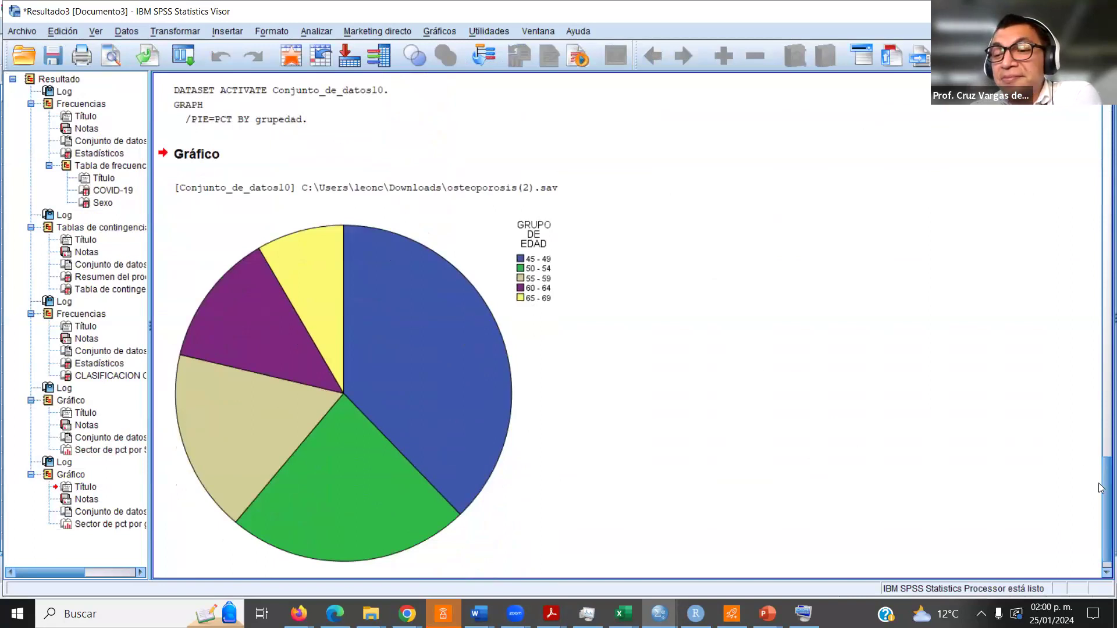
scroll(1101, 501, "down", 1)
Step: Delete the age-group pie chart from the output along with its dataset line, Gráfico title and GRAPH syntax log
left_click(473, 316)
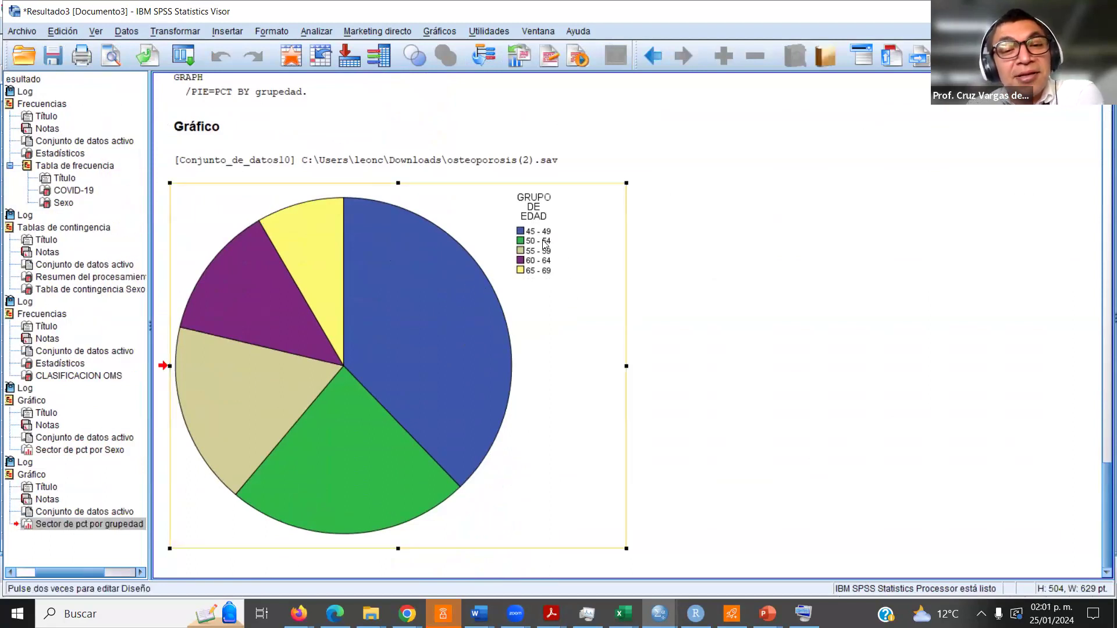
left_click(433, 315)
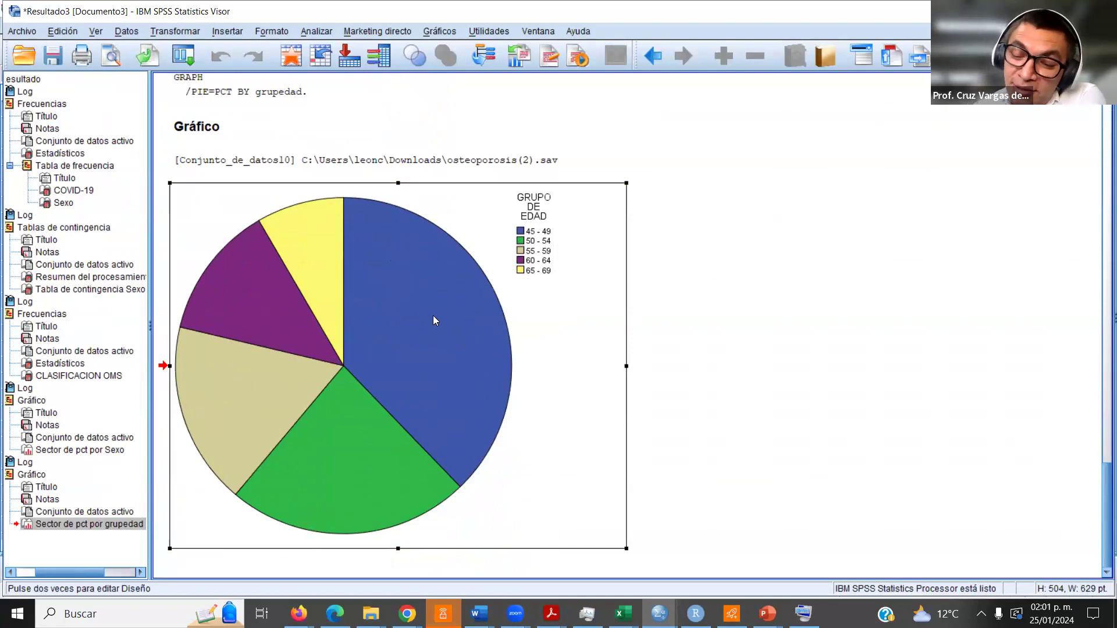
key("Delete")
left_click(470, 541)
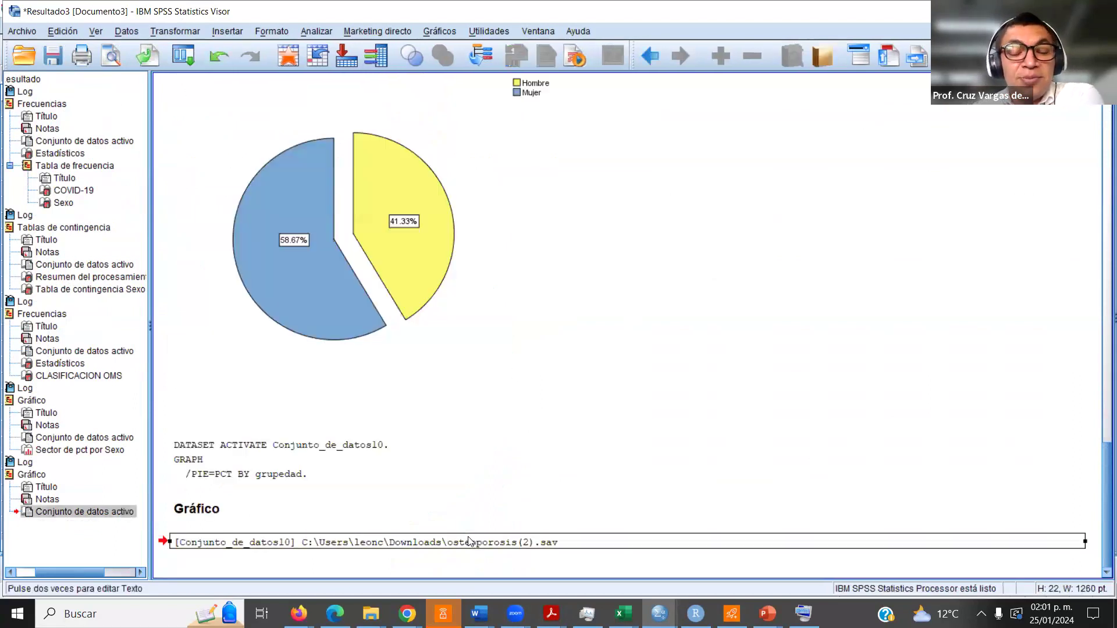
key("Delete")
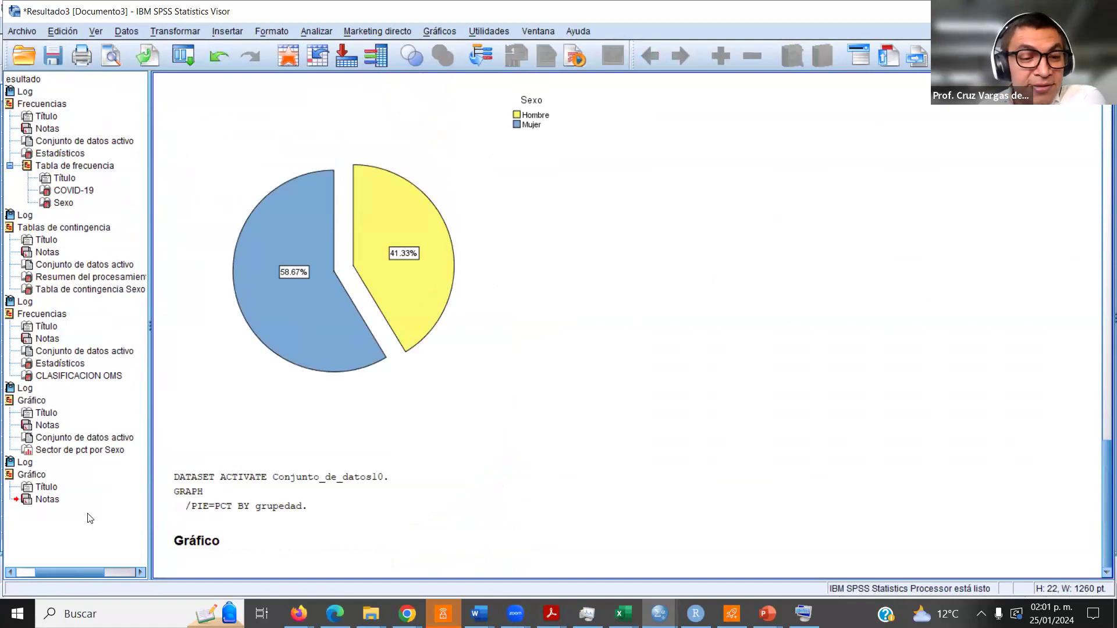
left_click(199, 542)
key("Delete")
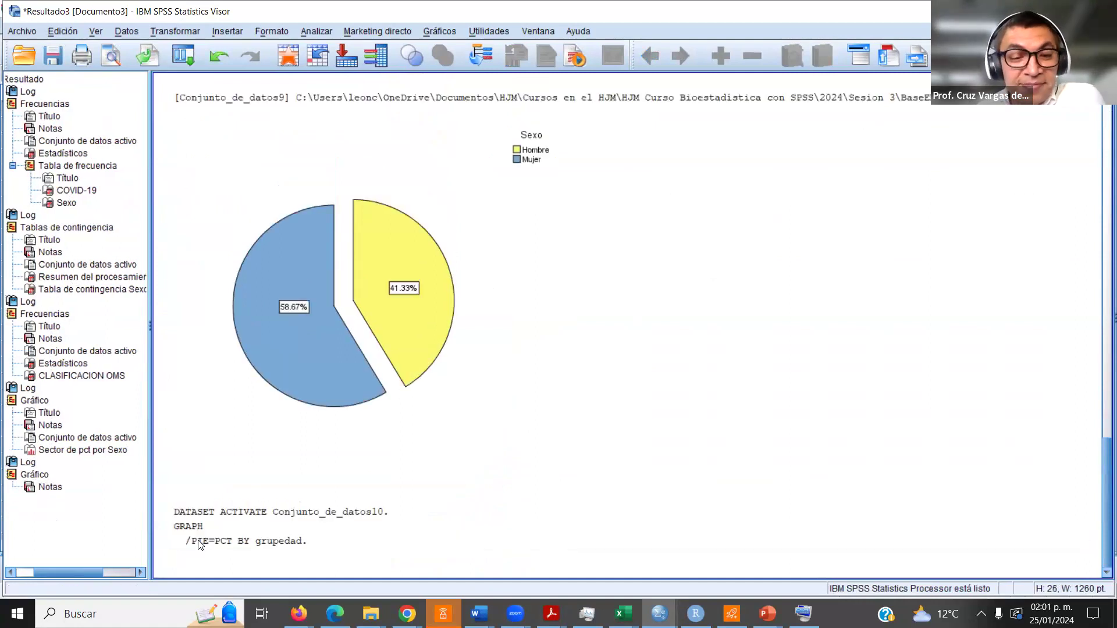
left_click(243, 523)
key("Delete")
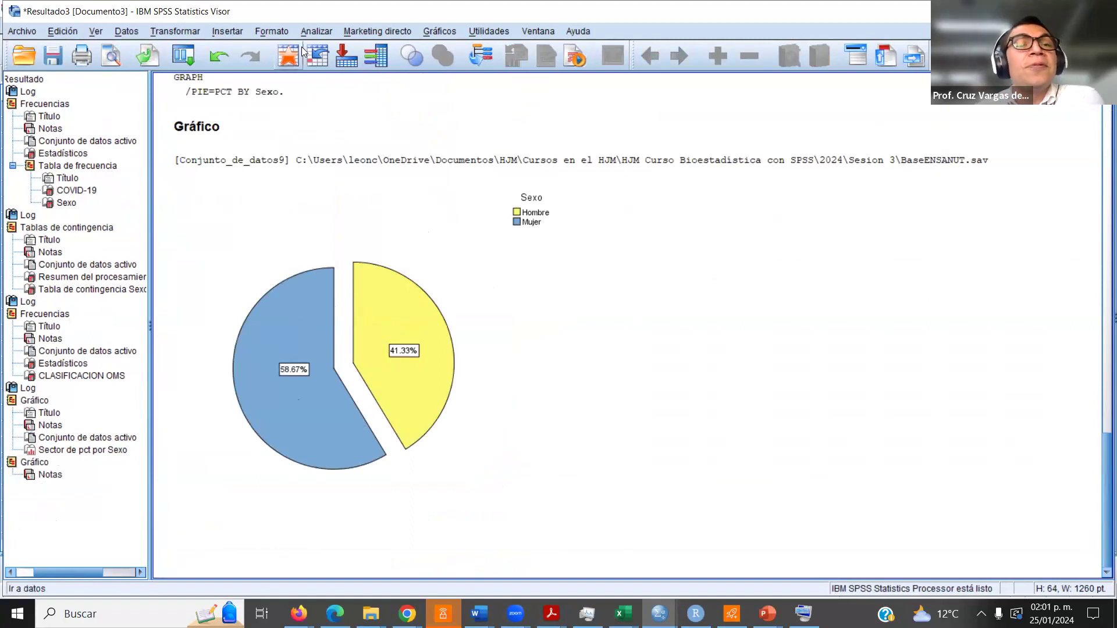
Step: Create a pie chart using summaries for groups of cases, with slices defined by the menopause type variable (tipo_men), and maximize the output window
left_click(314, 32)
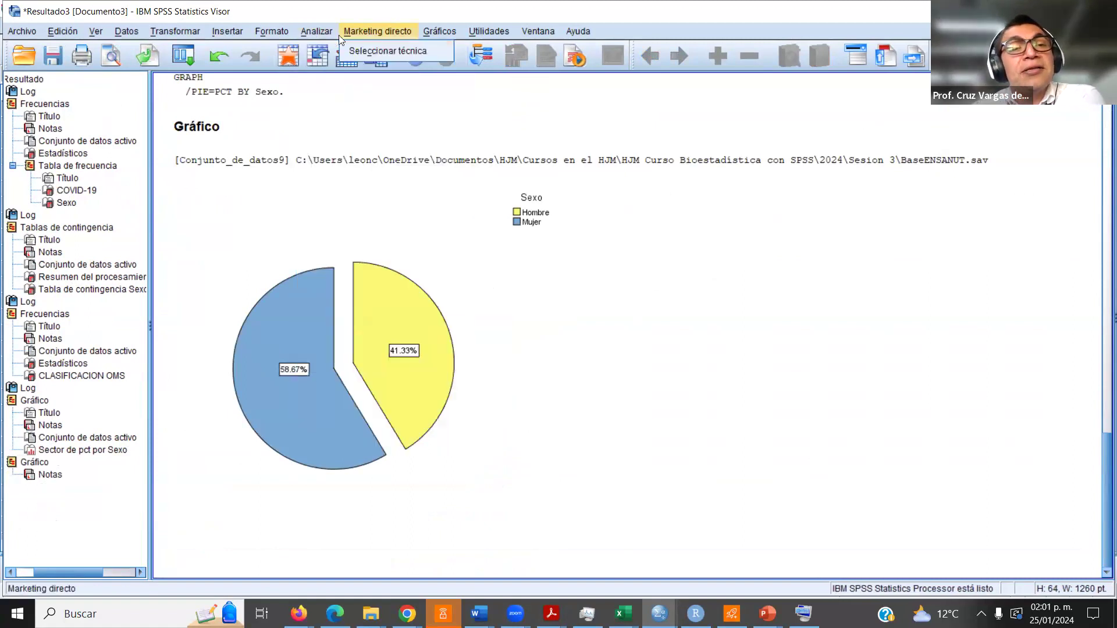
mouse_move(447, 29)
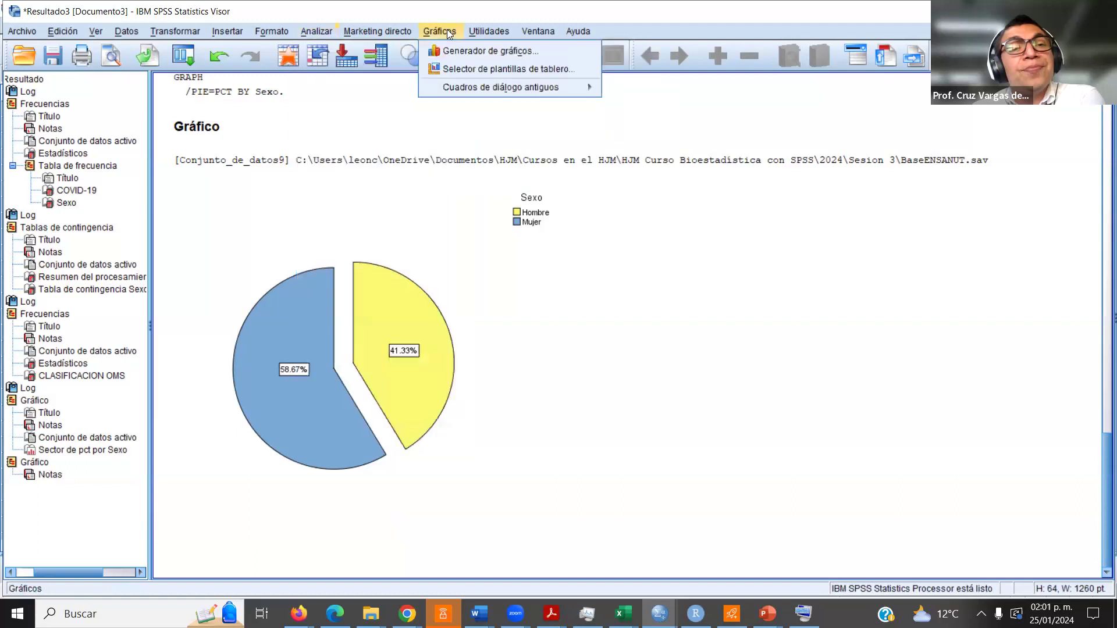
mouse_move(517, 78)
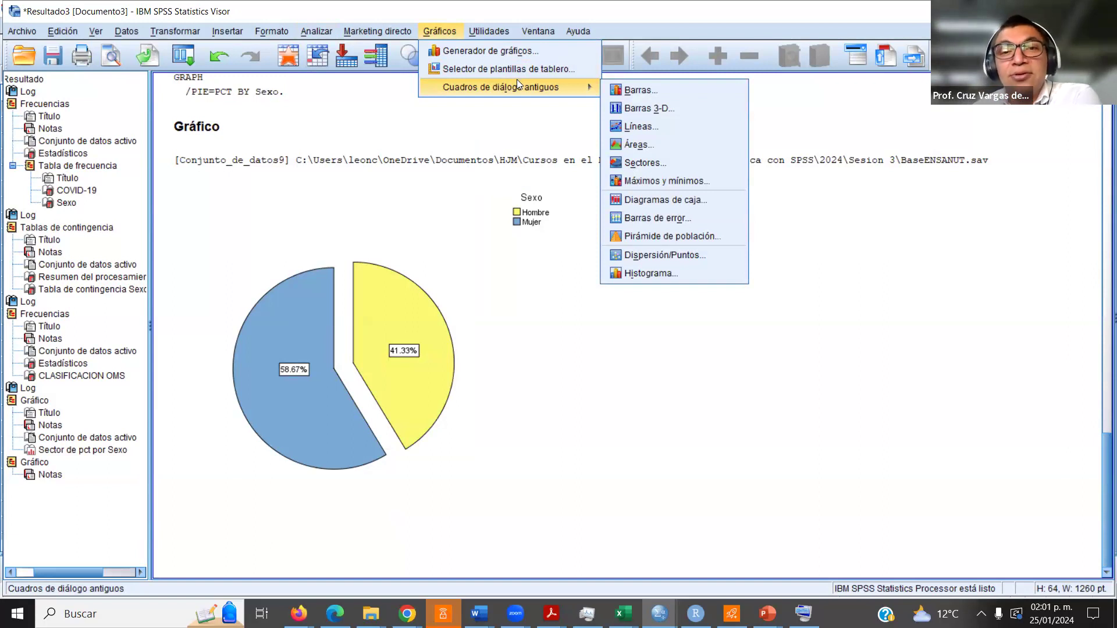
left_click(682, 168)
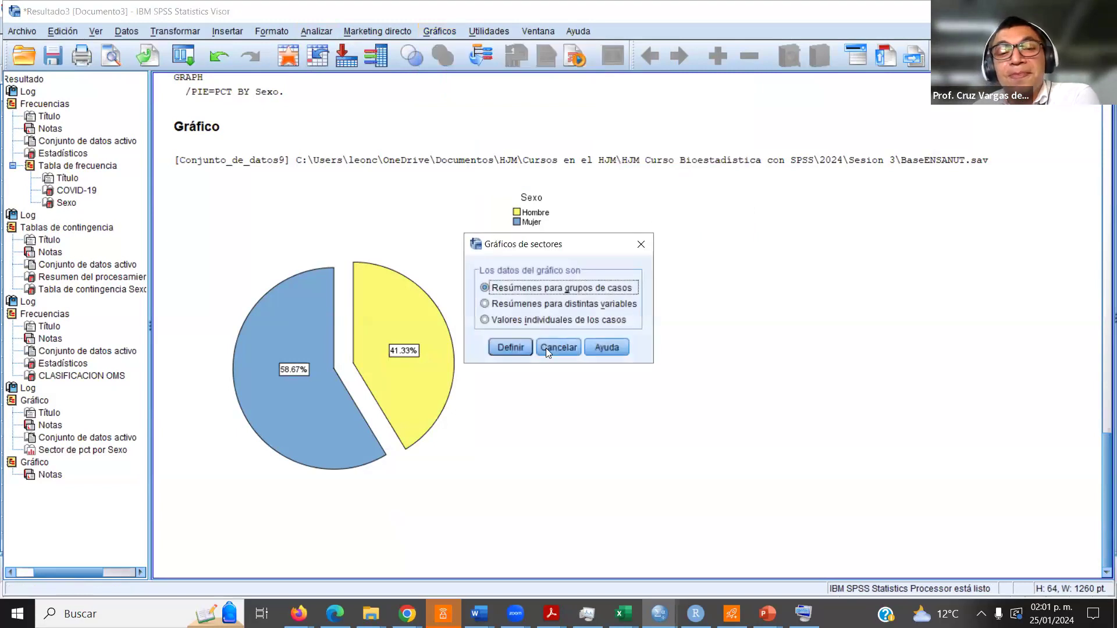
left_click(511, 348)
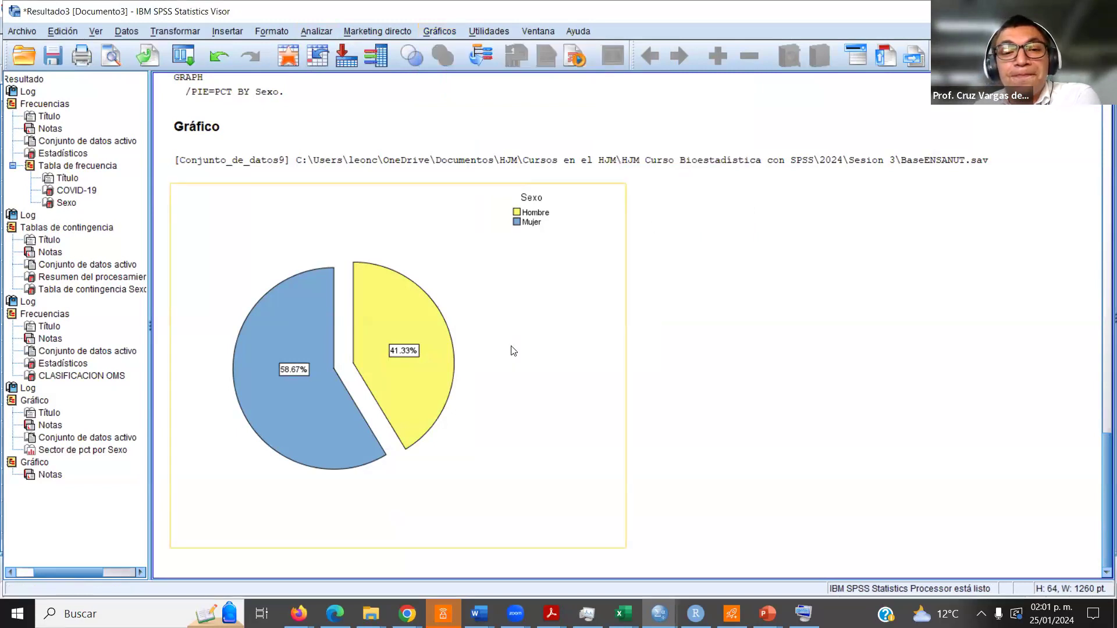
left_click(561, 253)
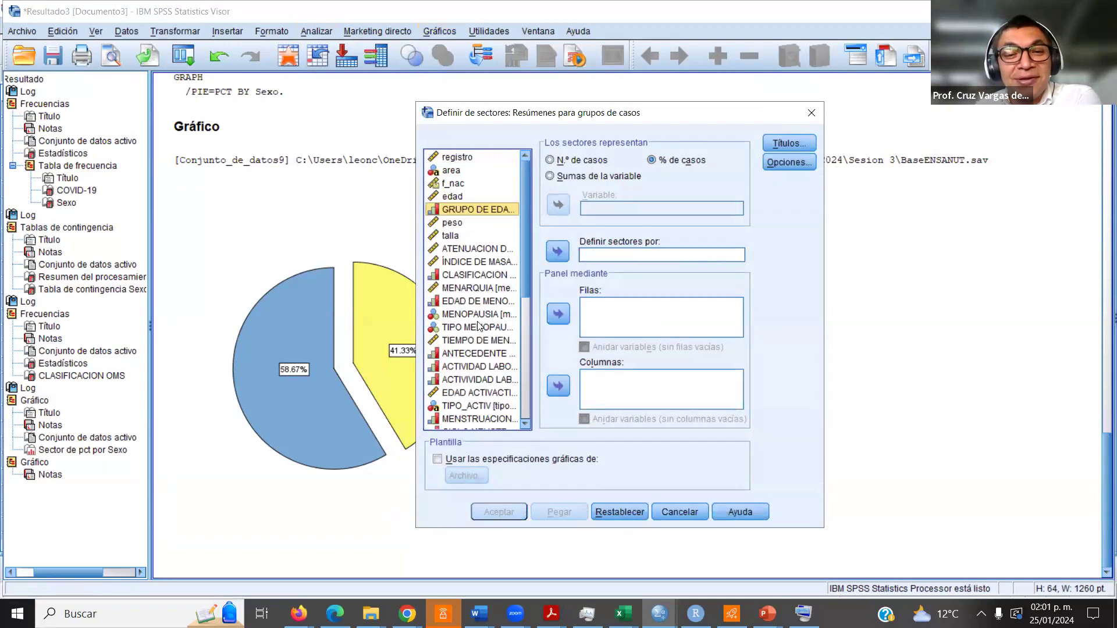
left_click(492, 314)
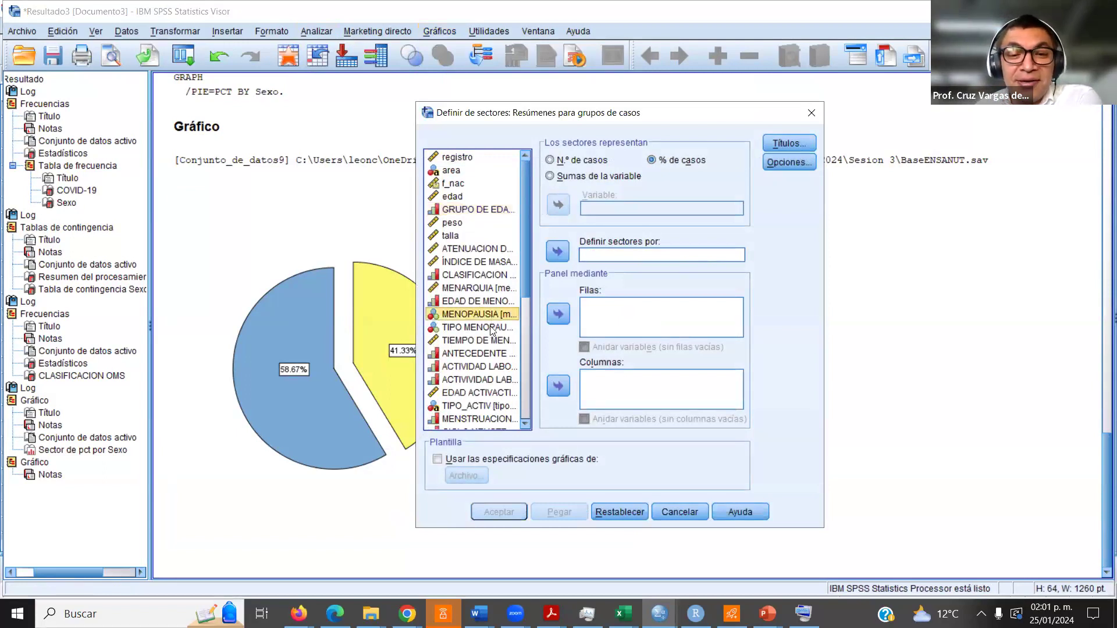
left_click(493, 328)
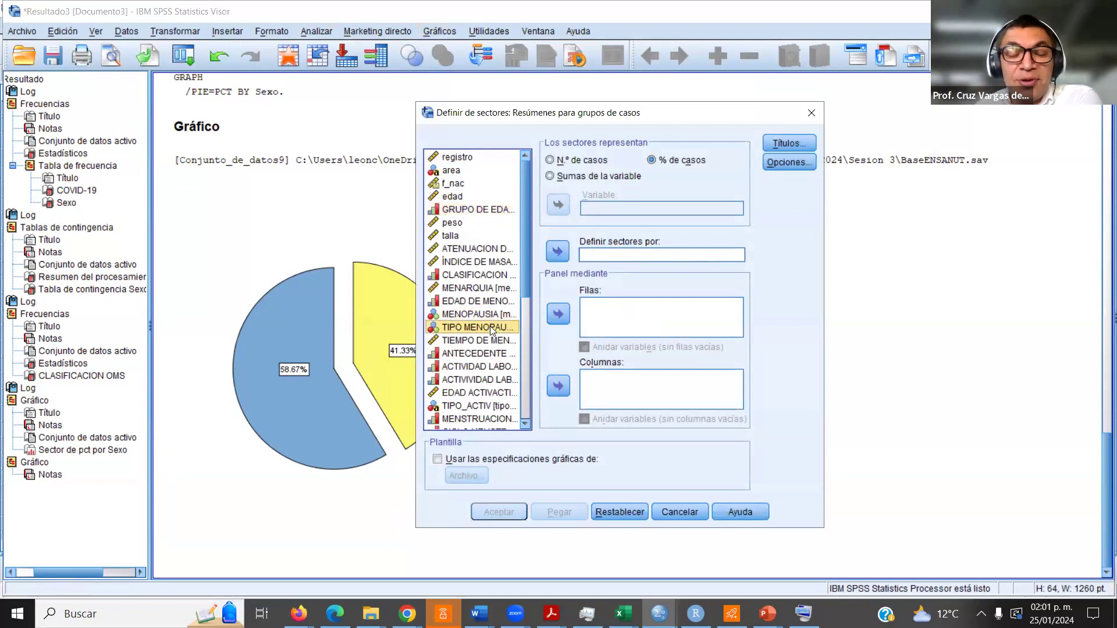
left_click(558, 251)
left_click(507, 512)
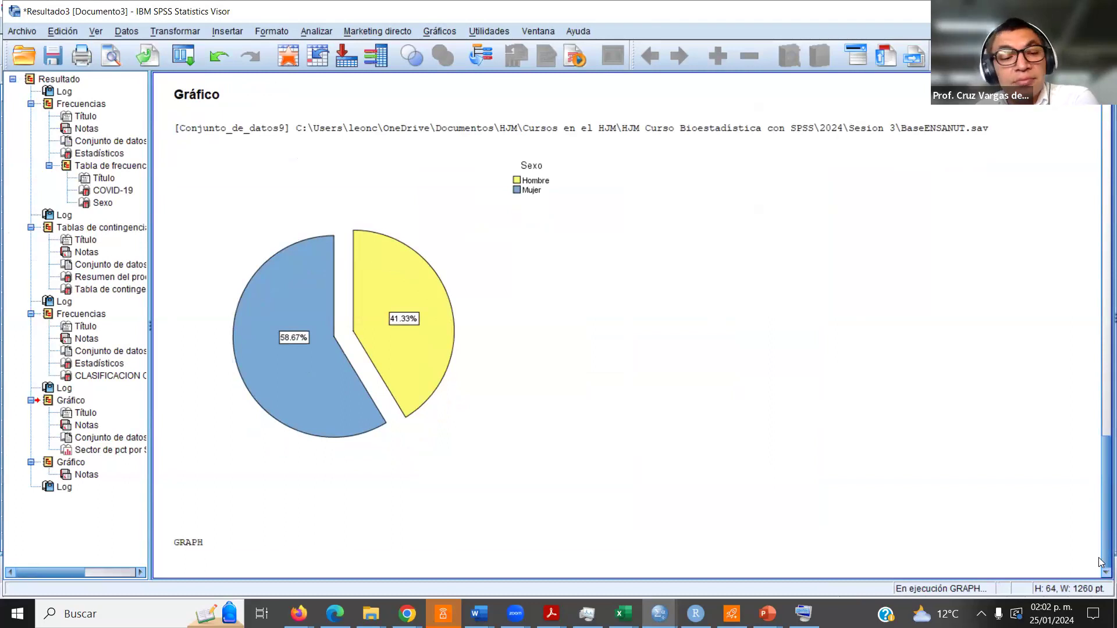
key("super+Up")
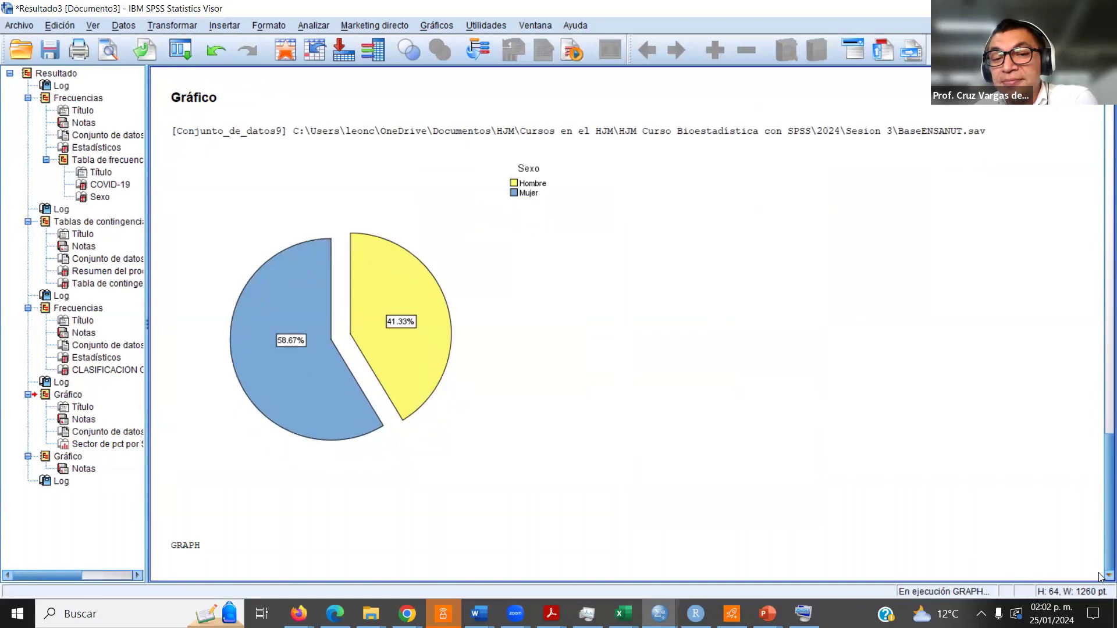
Step: Give the menopause type pie chart slices a blue border (93, 97, 255), show percentage data labels and close the chart editor
left_click(227, 554)
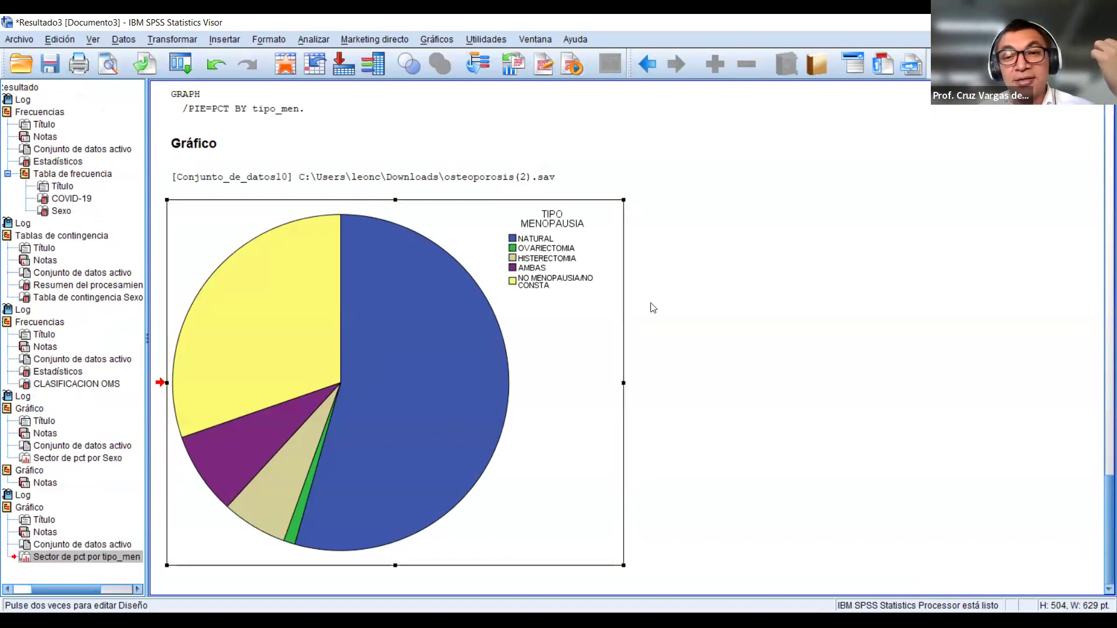
double_click(586, 277)
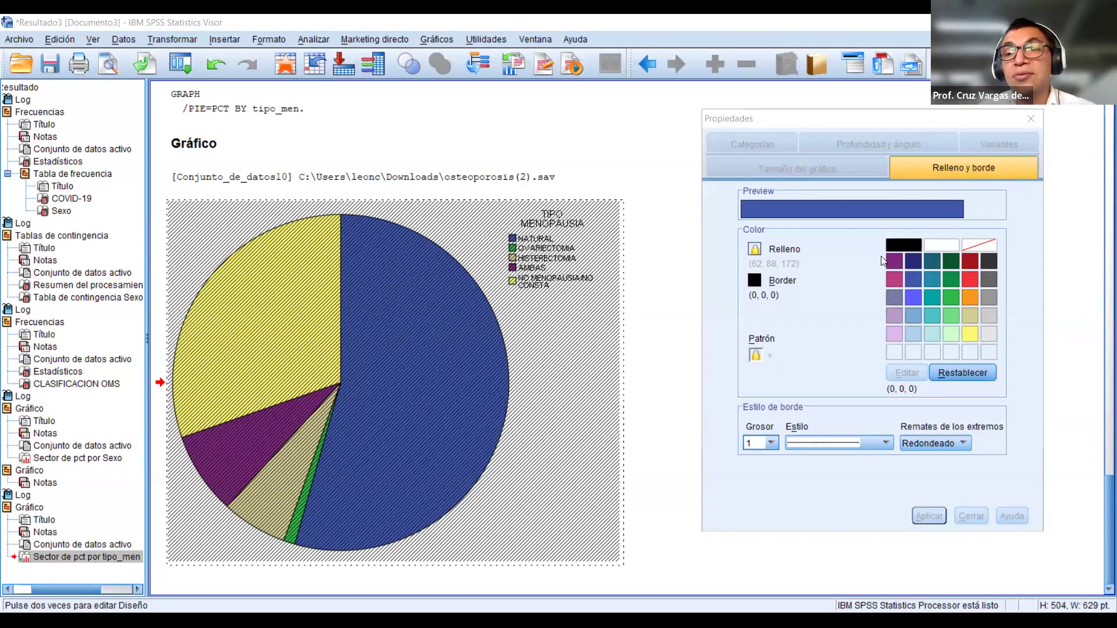
left_click(915, 299)
left_click(930, 517)
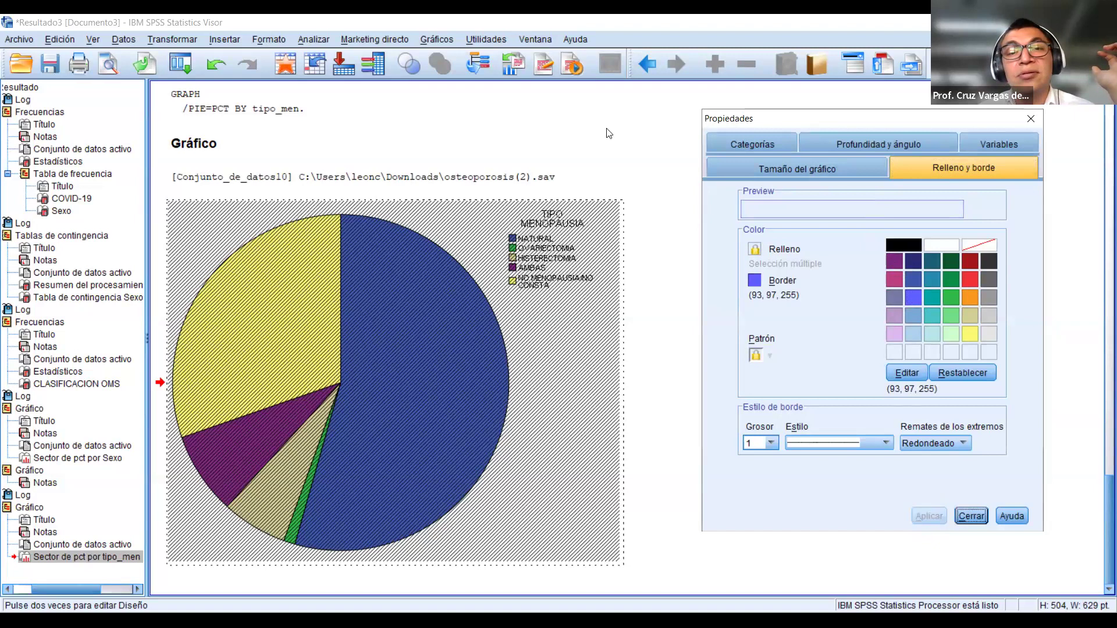
key("Escape")
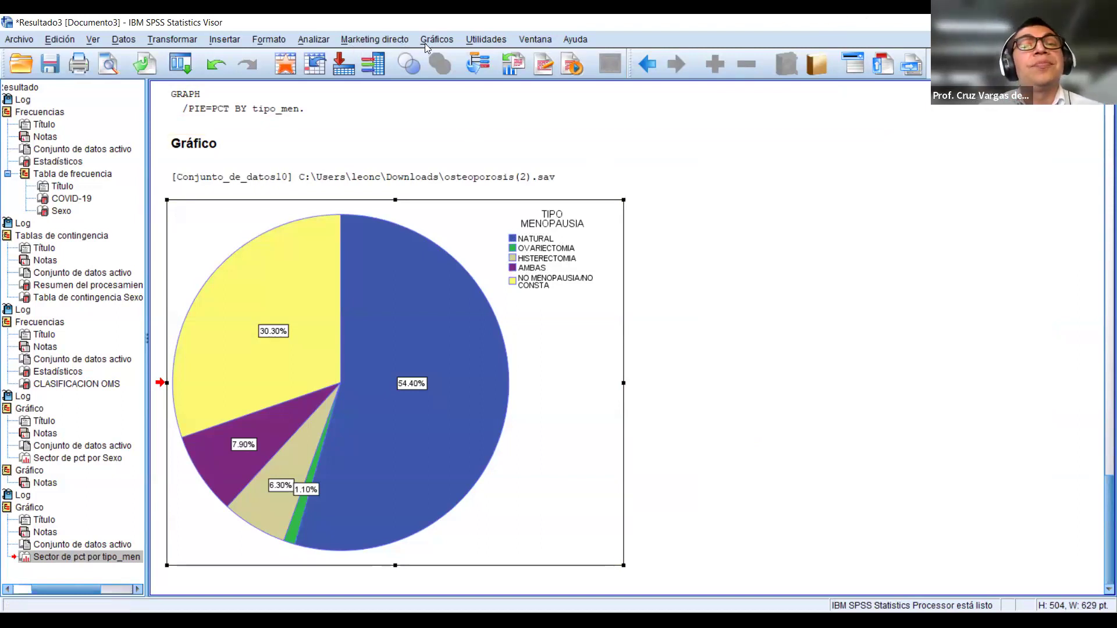
Step: Create a simple bar chart showing % of cases by GRUPO DE EDAD [grupedad], using summaries for groups of cases, and add percentage labels to its bars
left_click(306, 42)
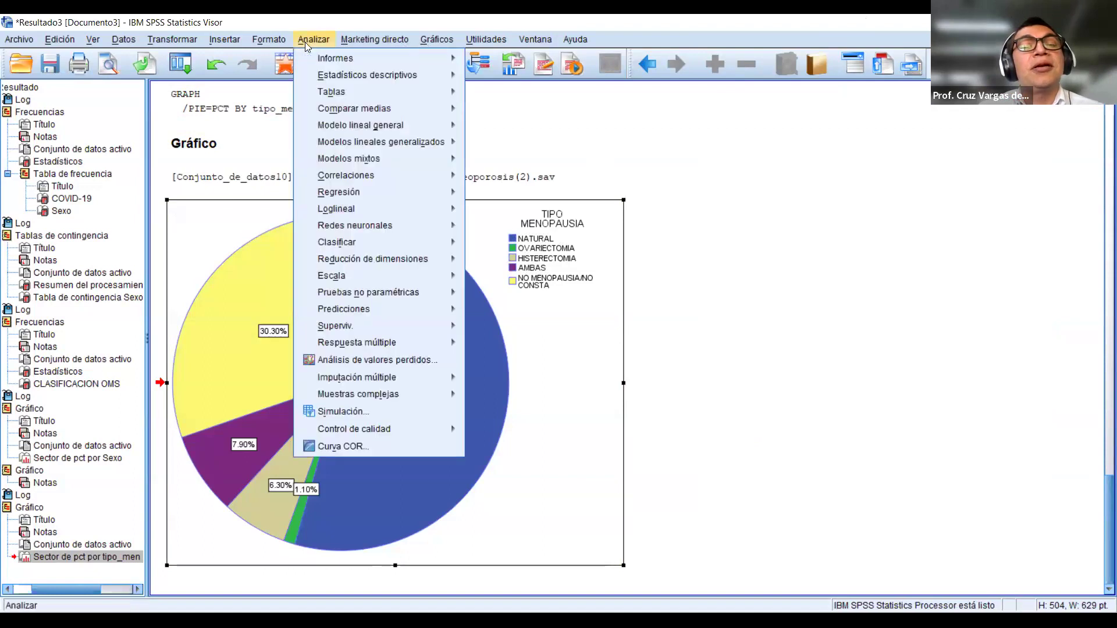
mouse_move(438, 39)
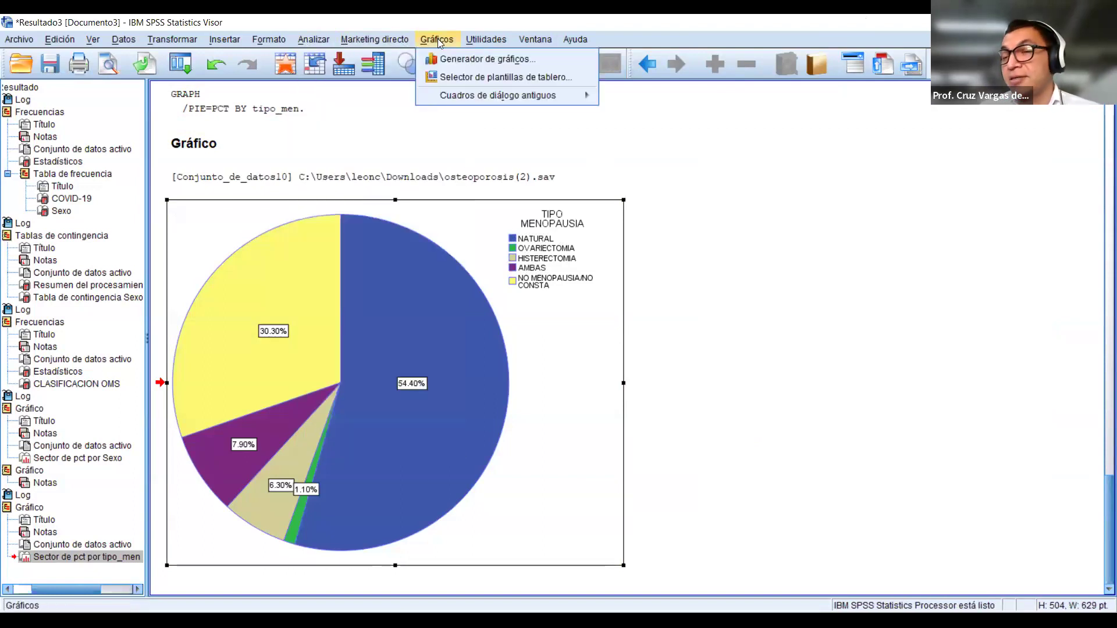
mouse_move(500, 96)
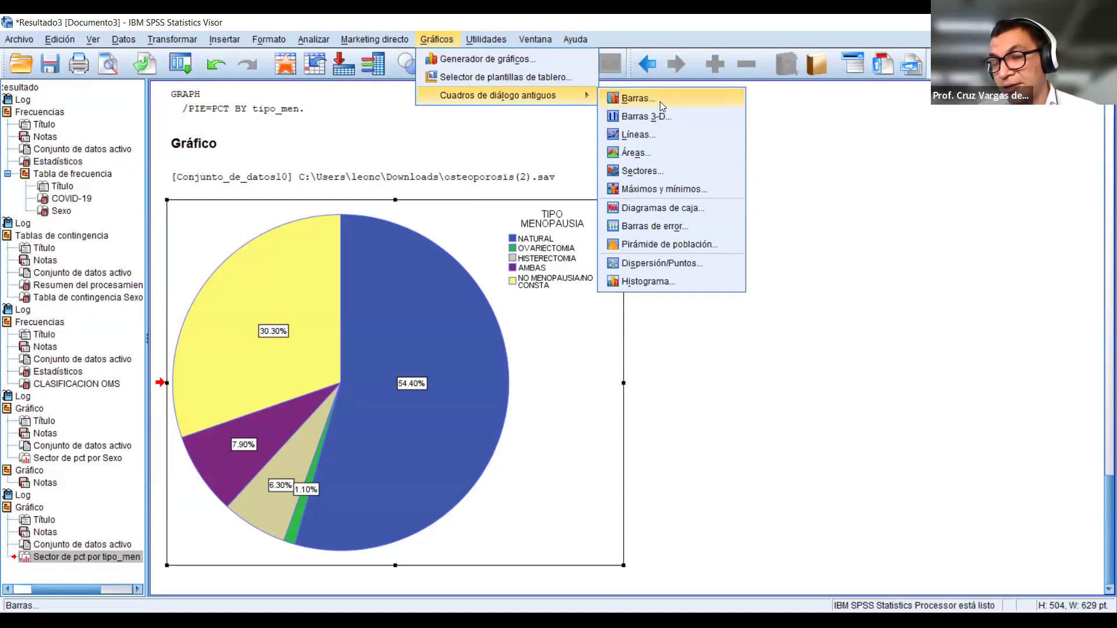
left_click(659, 101)
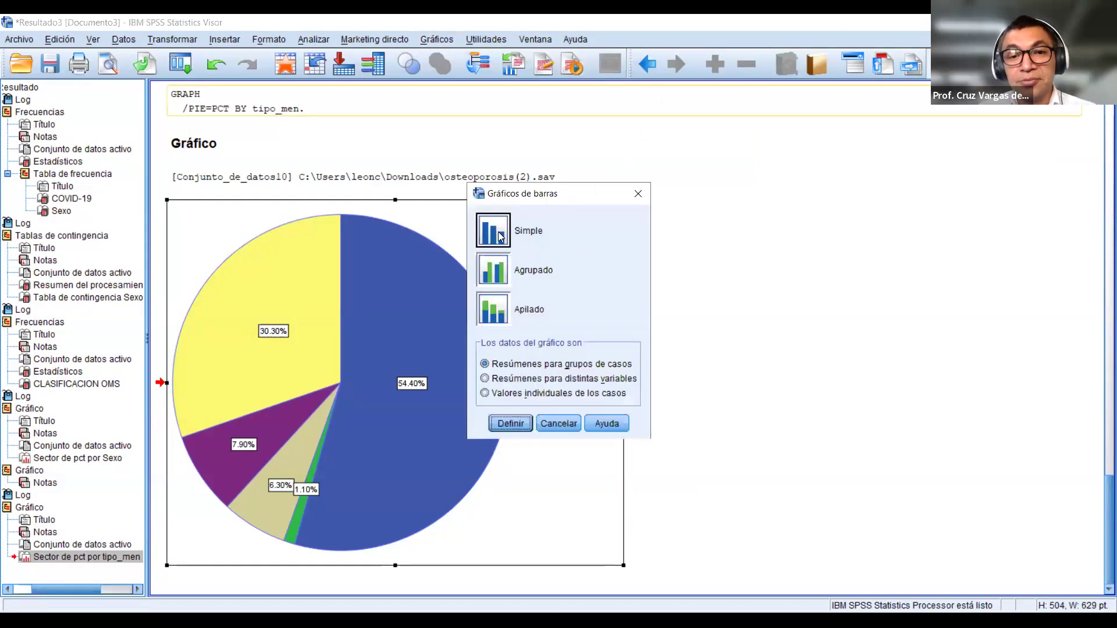
left_click(517, 425)
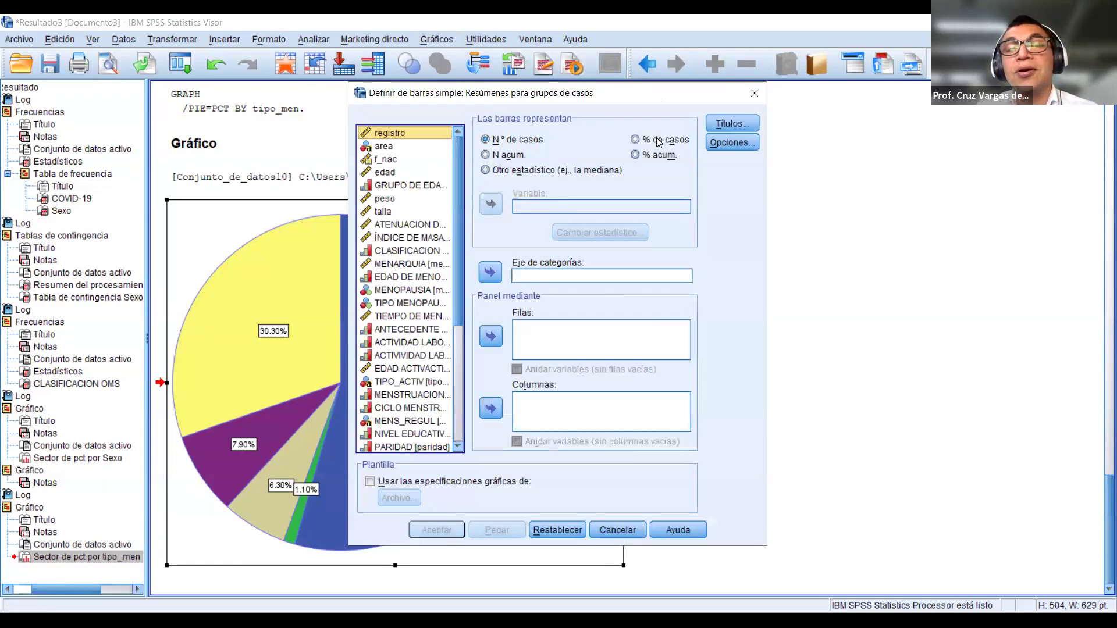
left_click(659, 143)
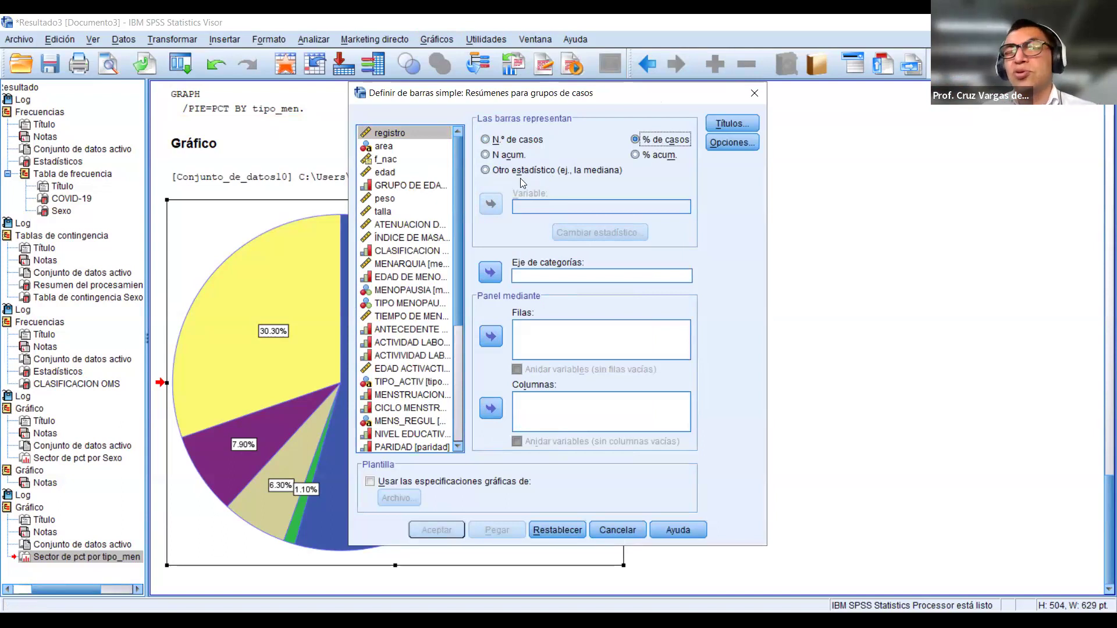
left_click(407, 253)
left_click(416, 186)
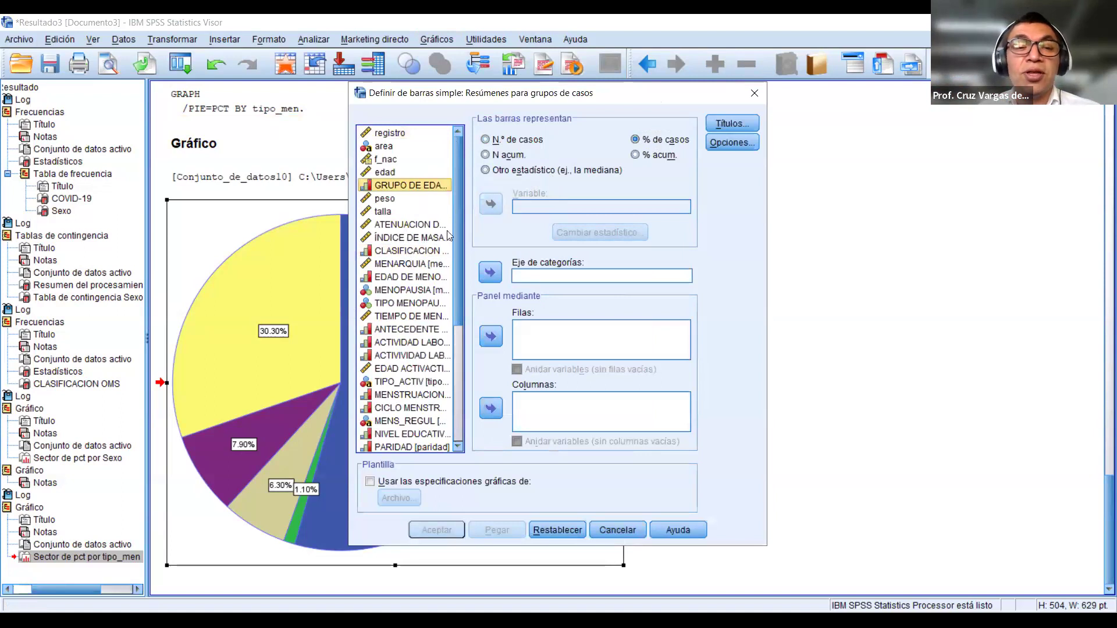
left_click(487, 274)
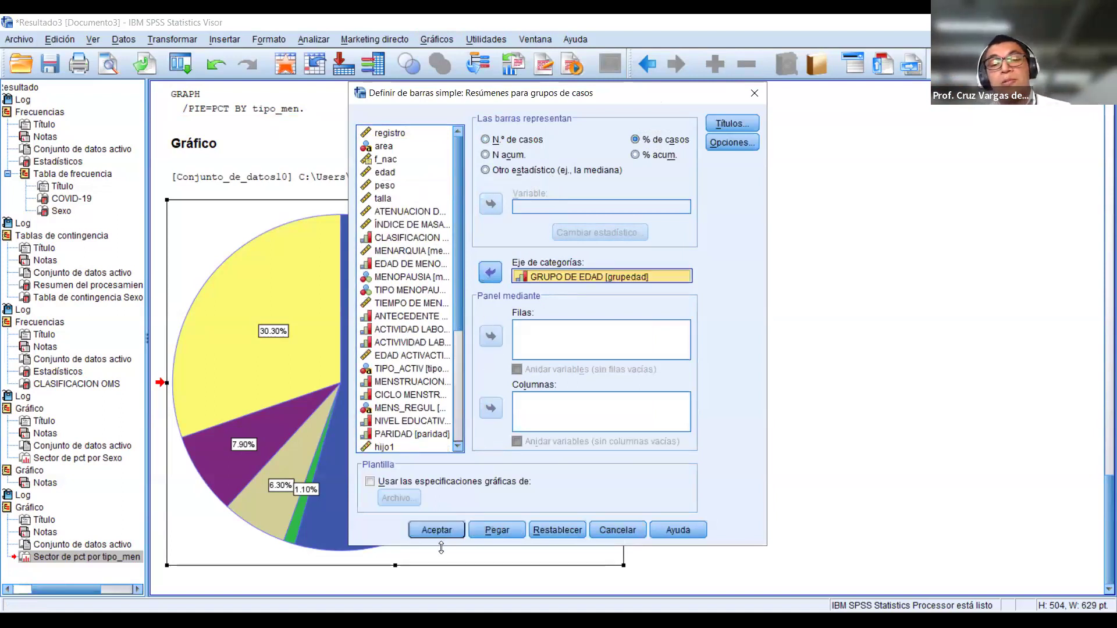
left_click(452, 530)
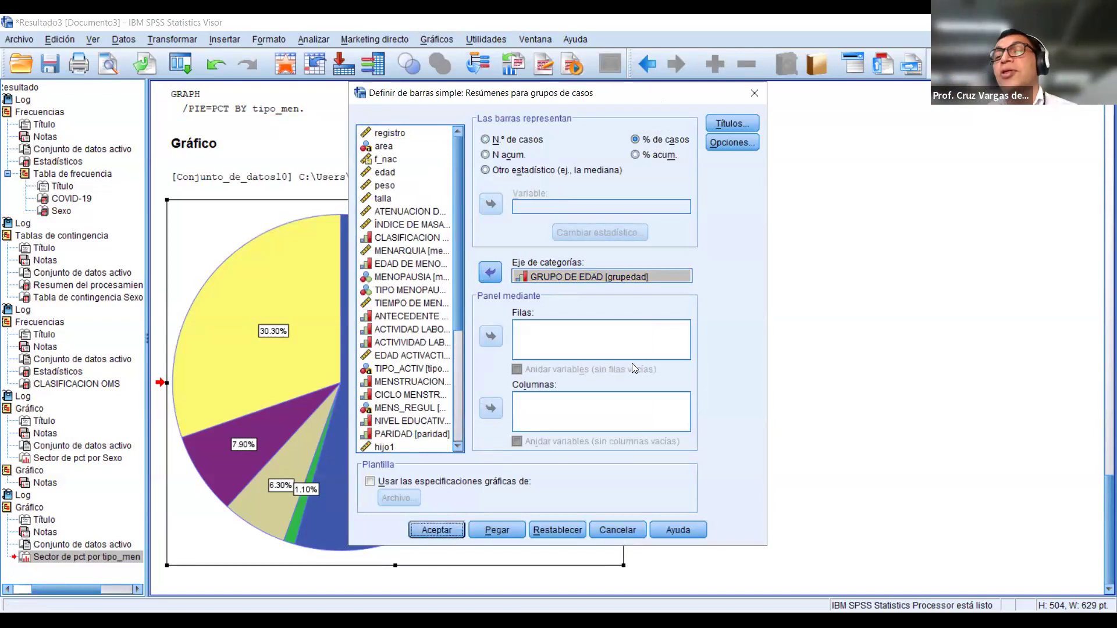
left_click(445, 528)
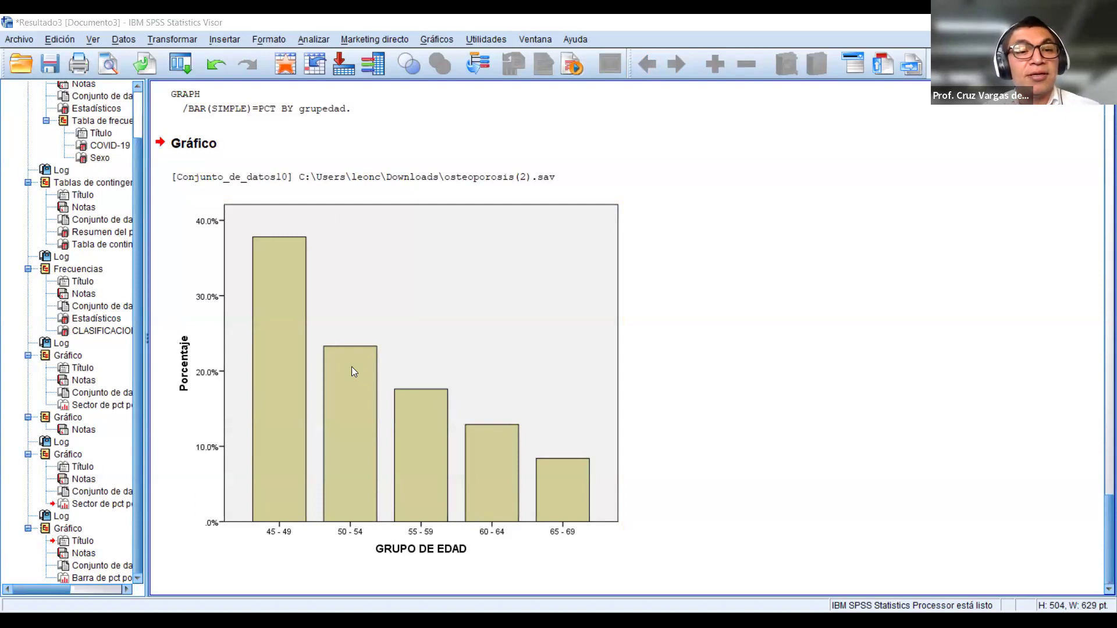
left_click(916, 579)
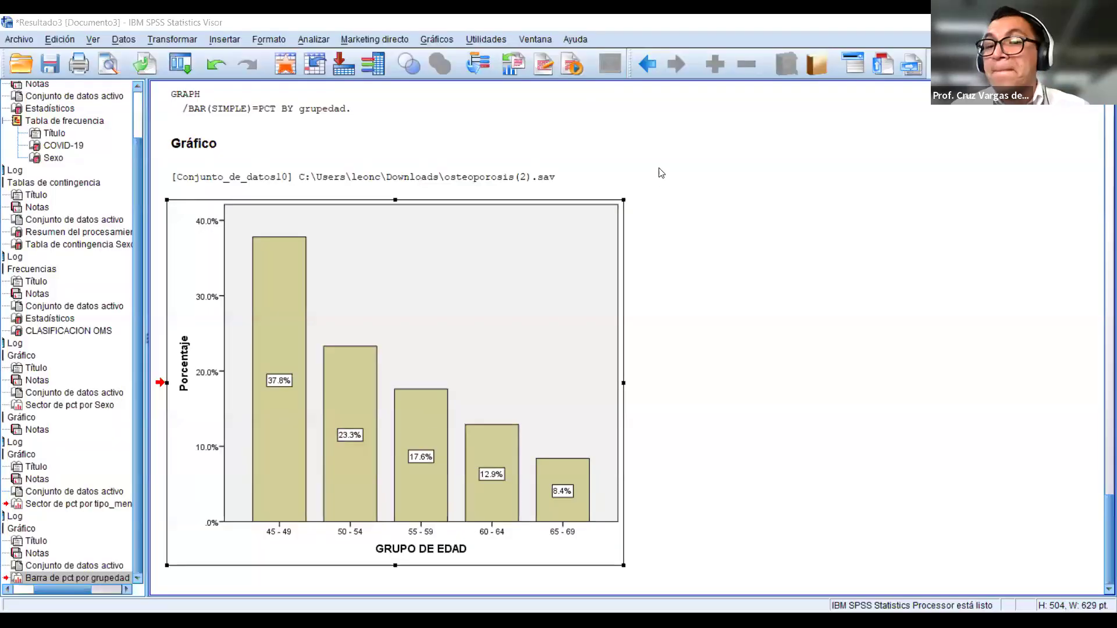
left_click(399, 442)
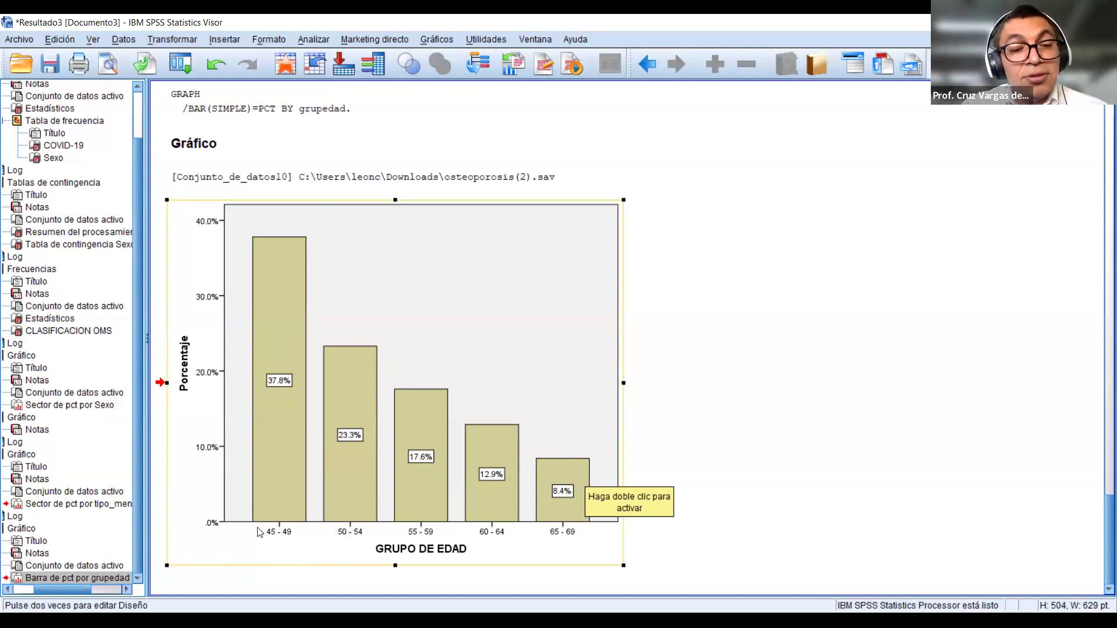
left_click(692, 521)
left_click(423, 424)
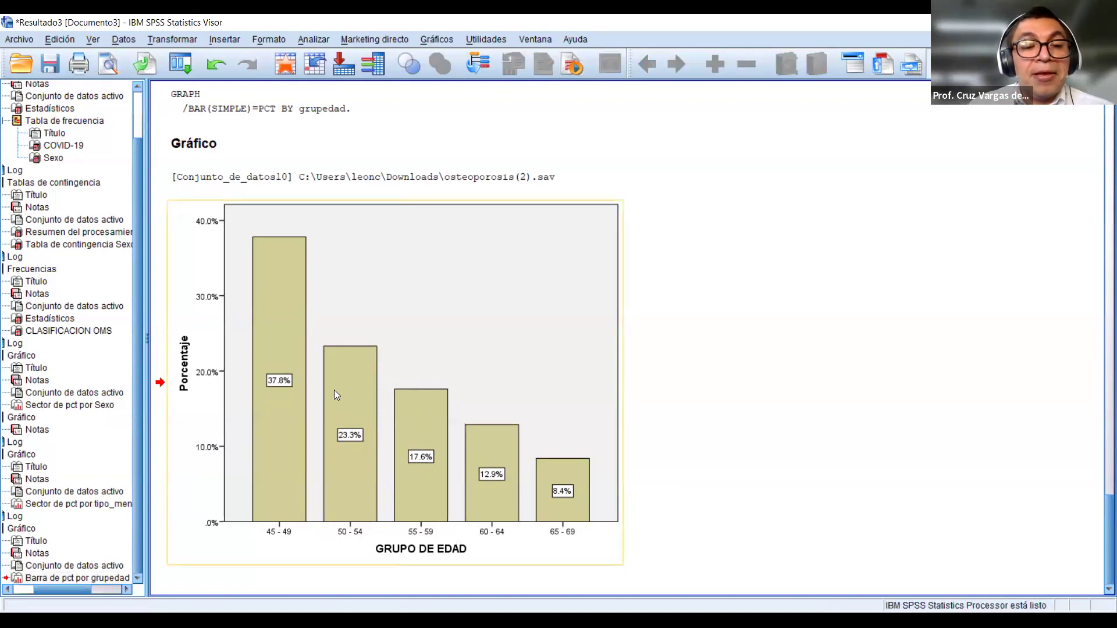
left_click(664, 498)
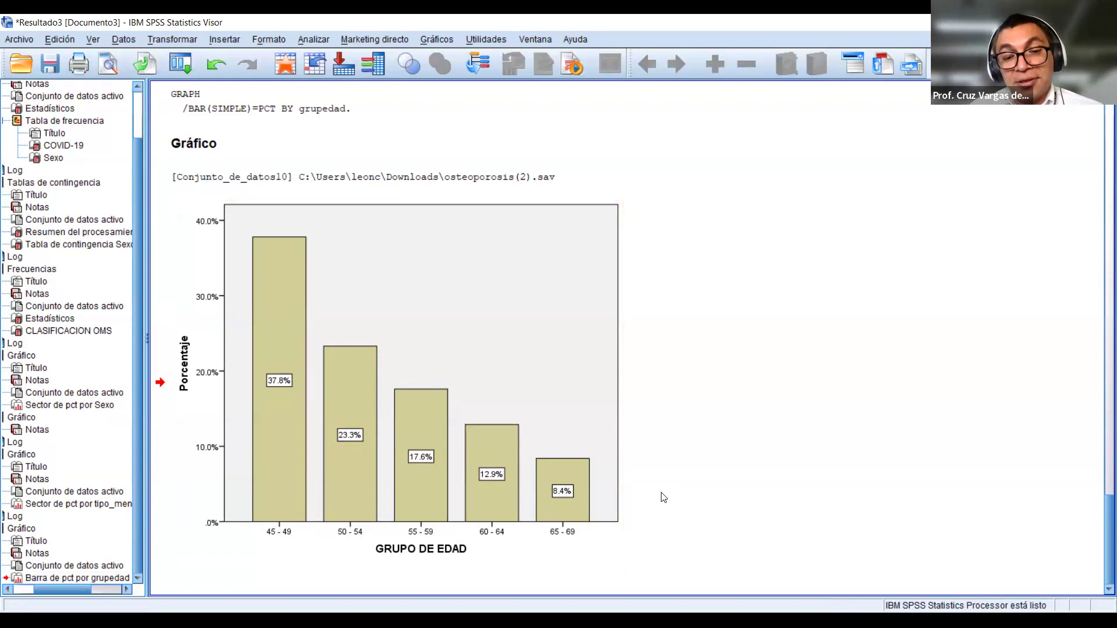
left_click(576, 499)
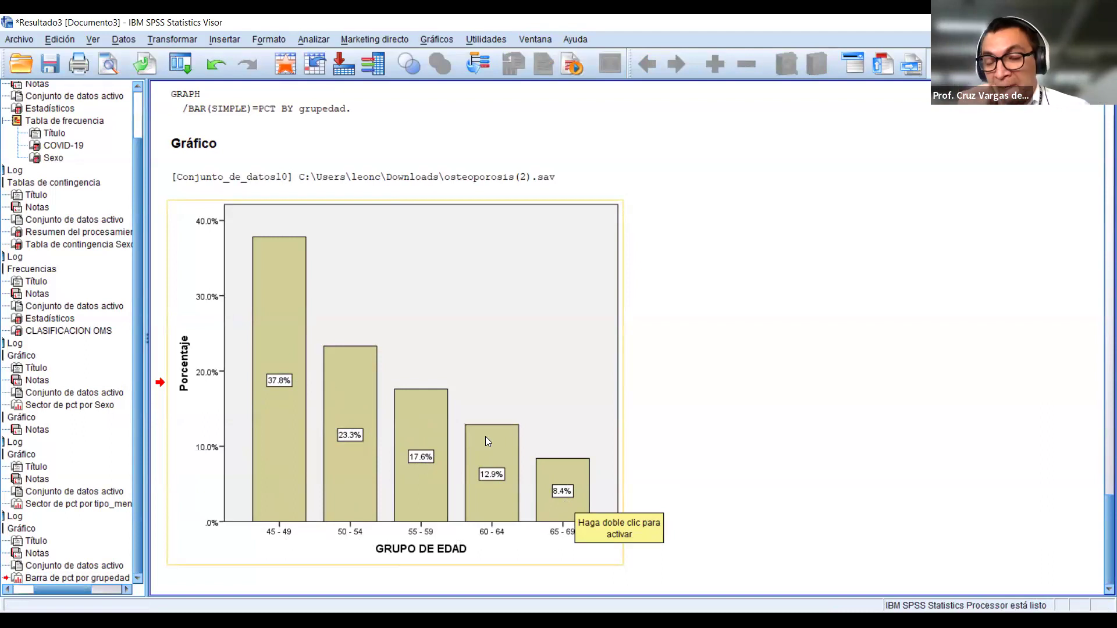
left_click(496, 488)
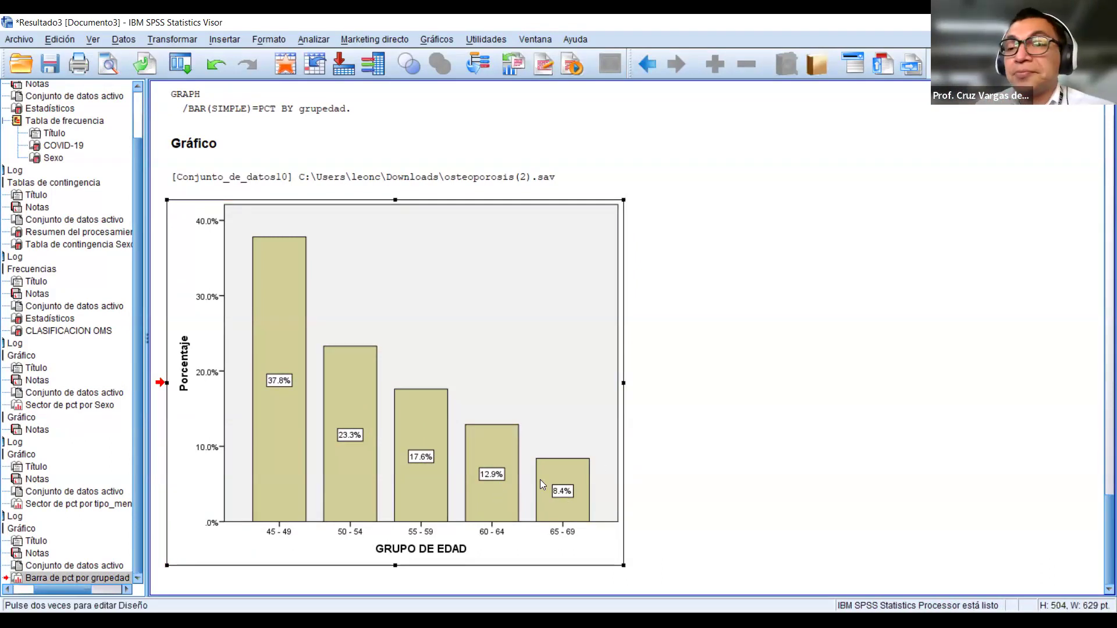
left_click(674, 456)
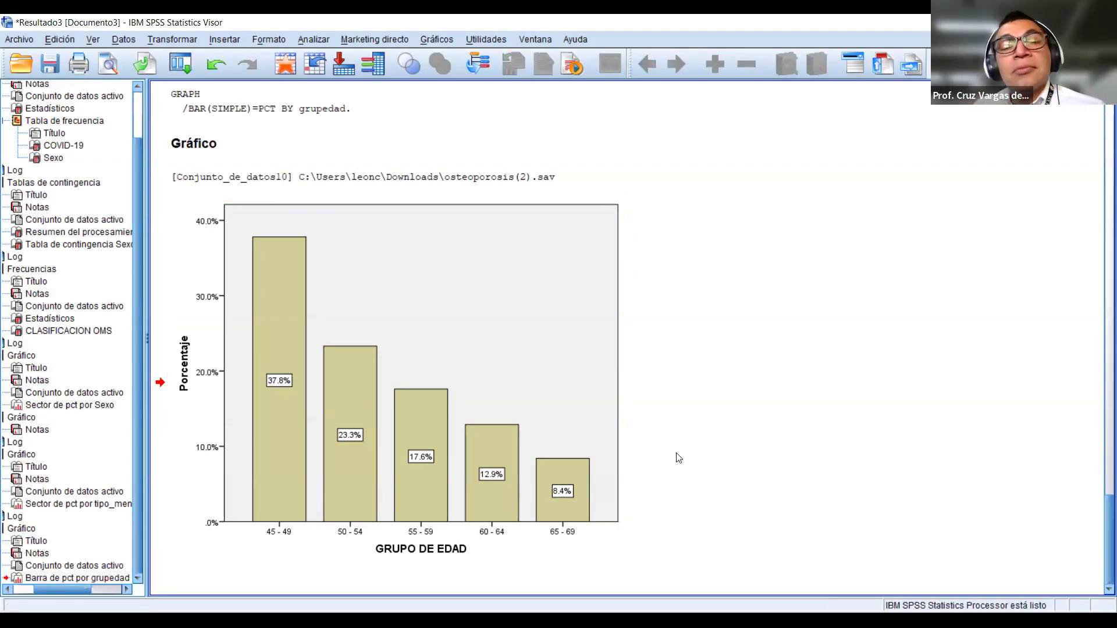
left_click(320, 42)
mouse_move(444, 38)
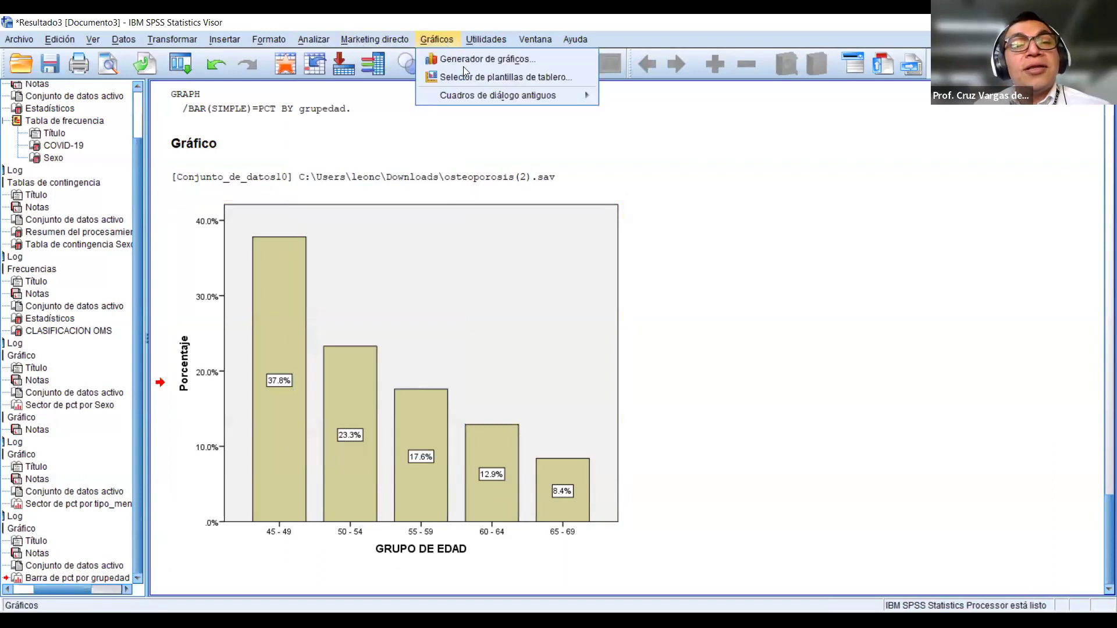
mouse_move(534, 96)
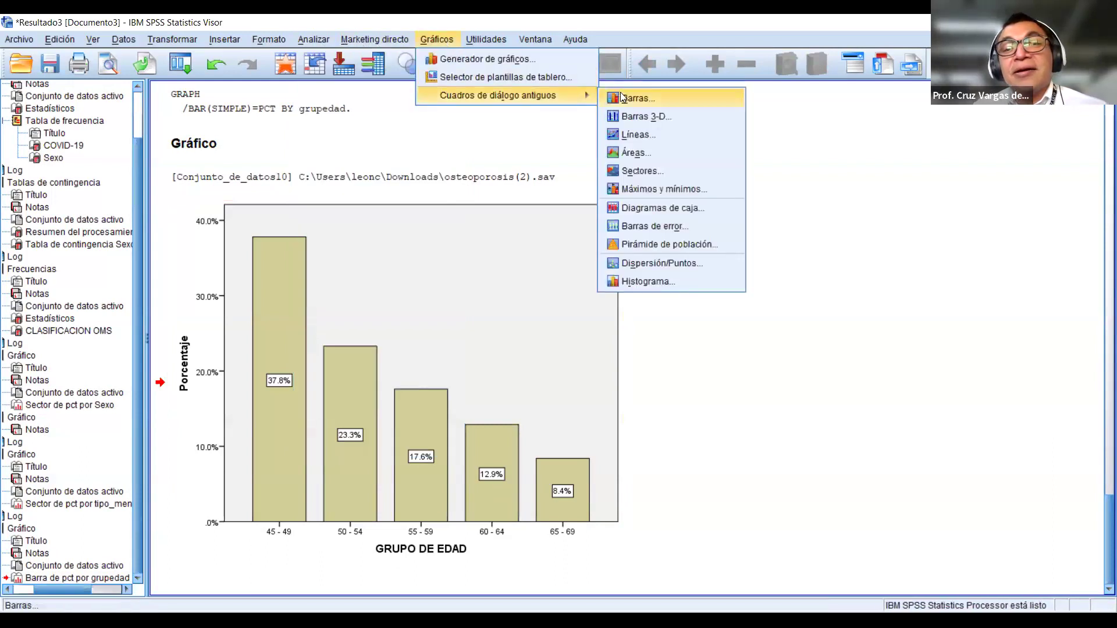
left_click(670, 280)
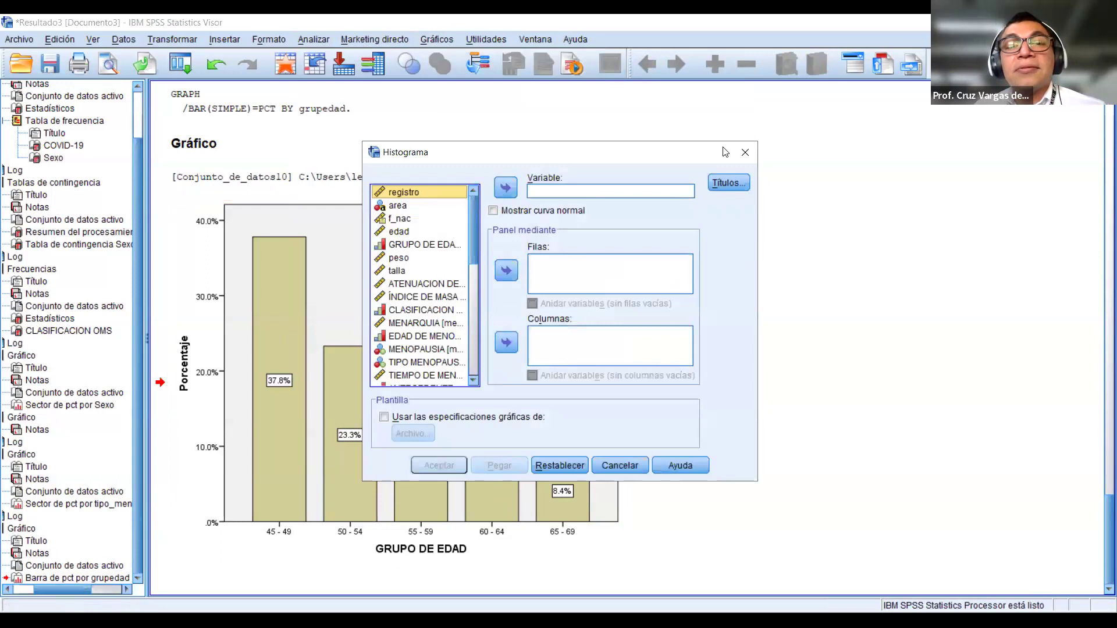
Step: Create a histogram of ÍNDICE DE MASA CORPORAL [imc] with the normal curve displayed
left_click(431, 39)
mouse_move(496, 95)
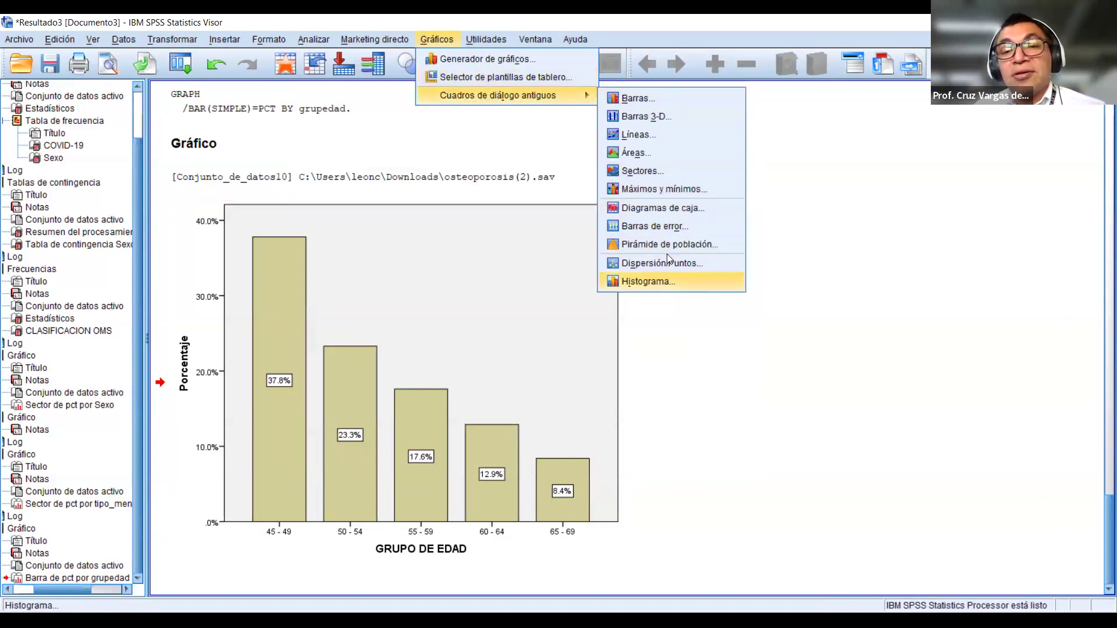
key("Return")
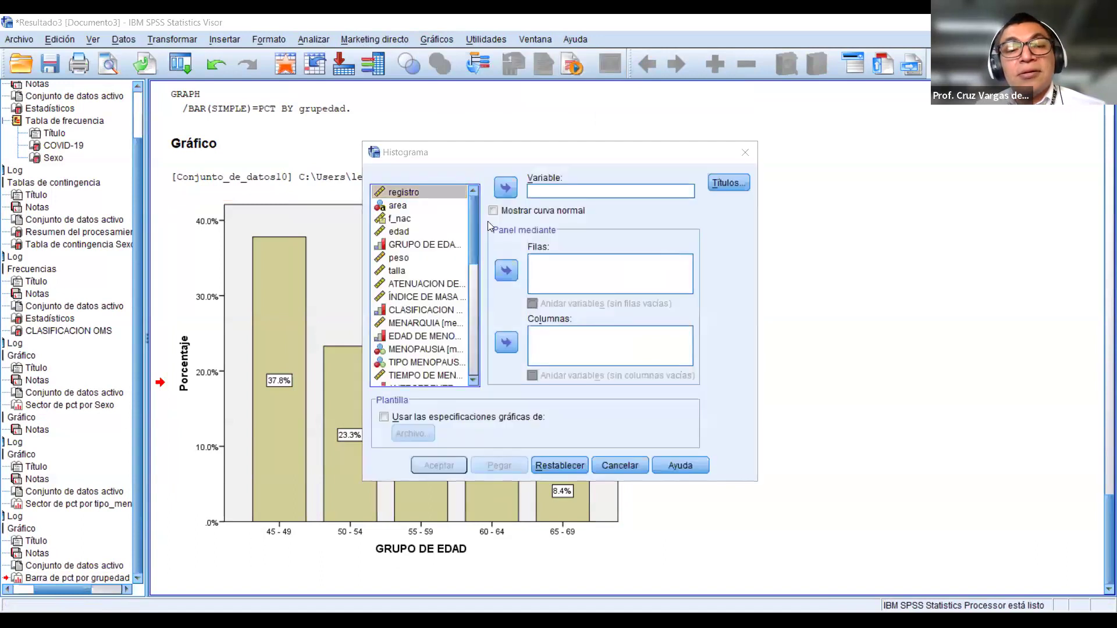
left_click(425, 296)
left_click(506, 188)
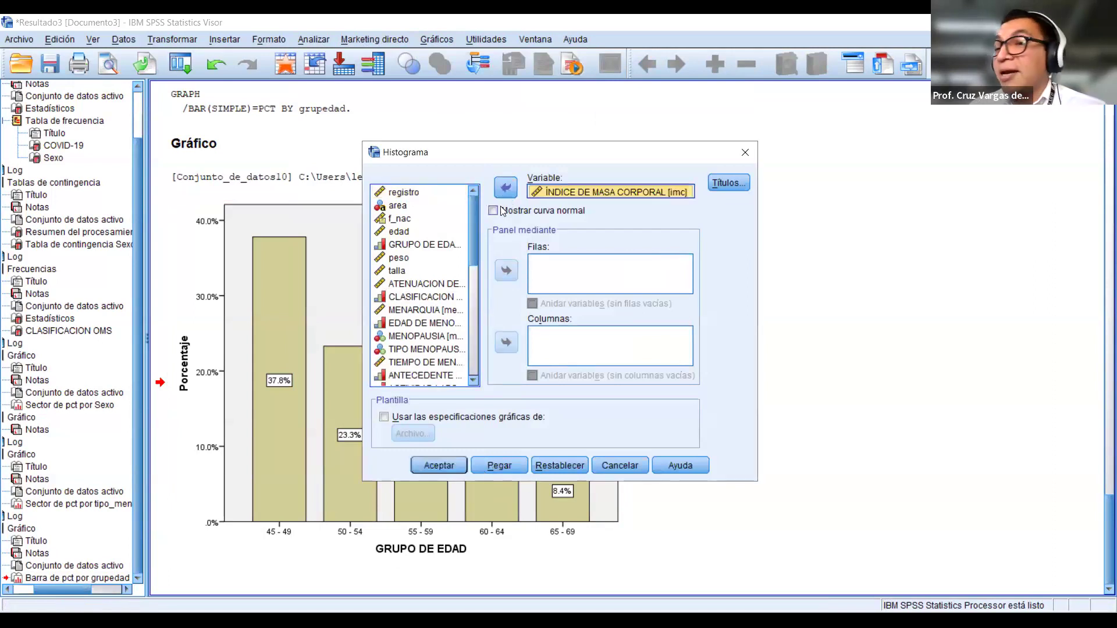
left_click(502, 210)
left_click(502, 211)
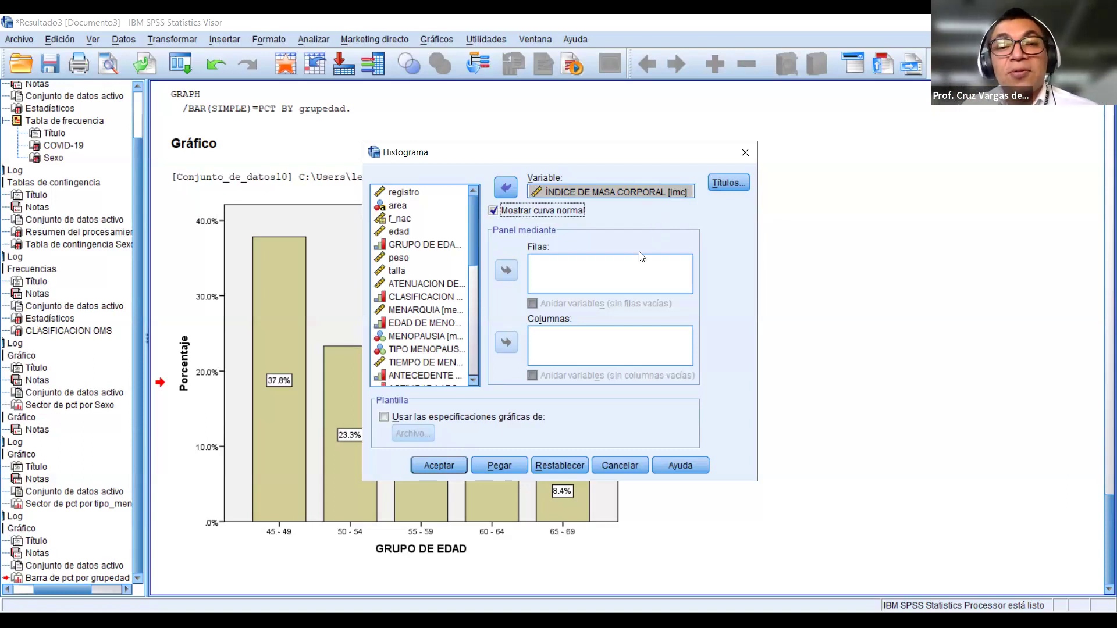
left_click(453, 467)
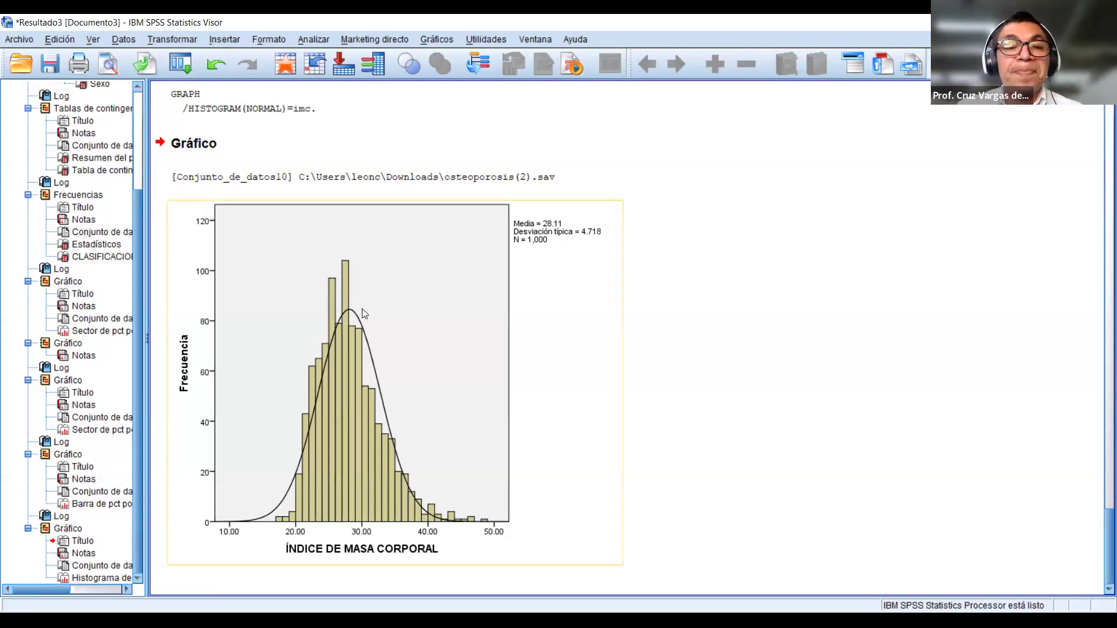
left_click(408, 371)
left_click(692, 358)
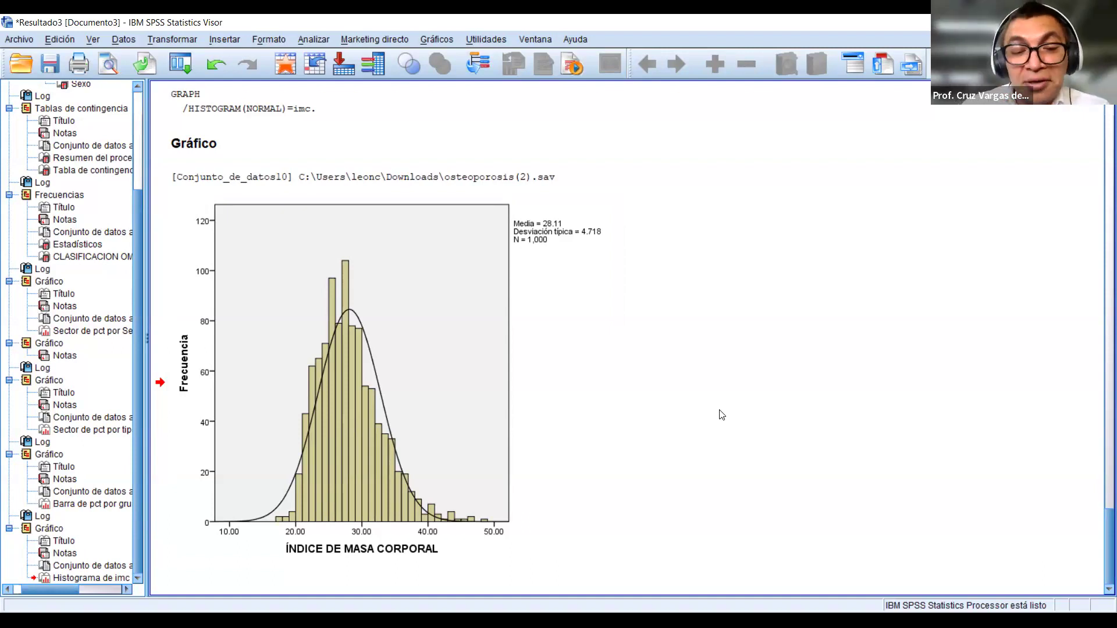
left_click(483, 501)
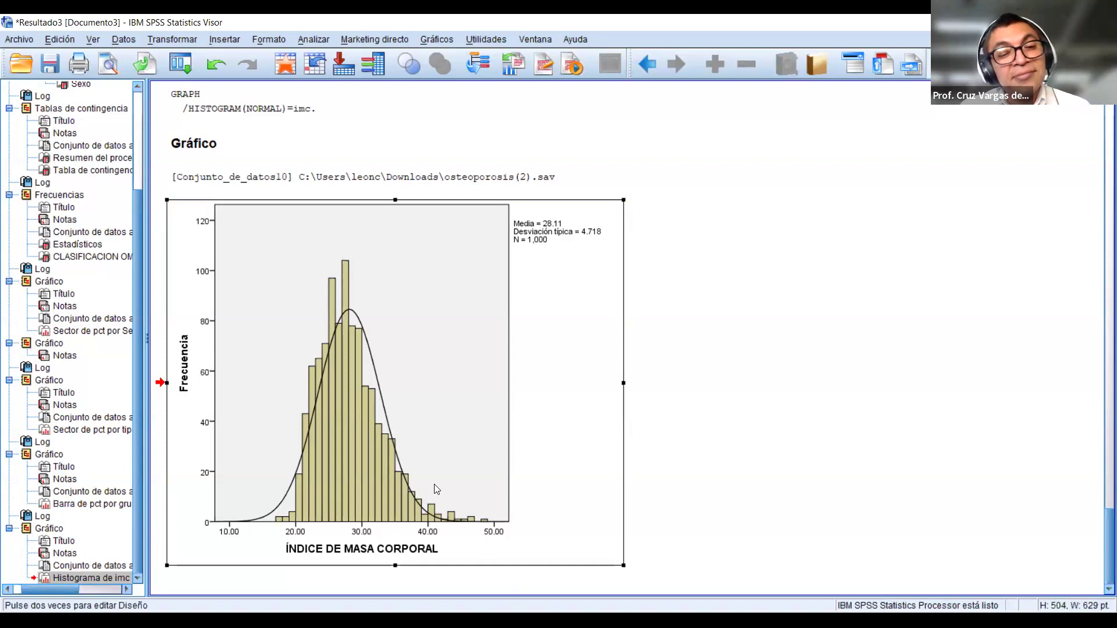
left_click(741, 447)
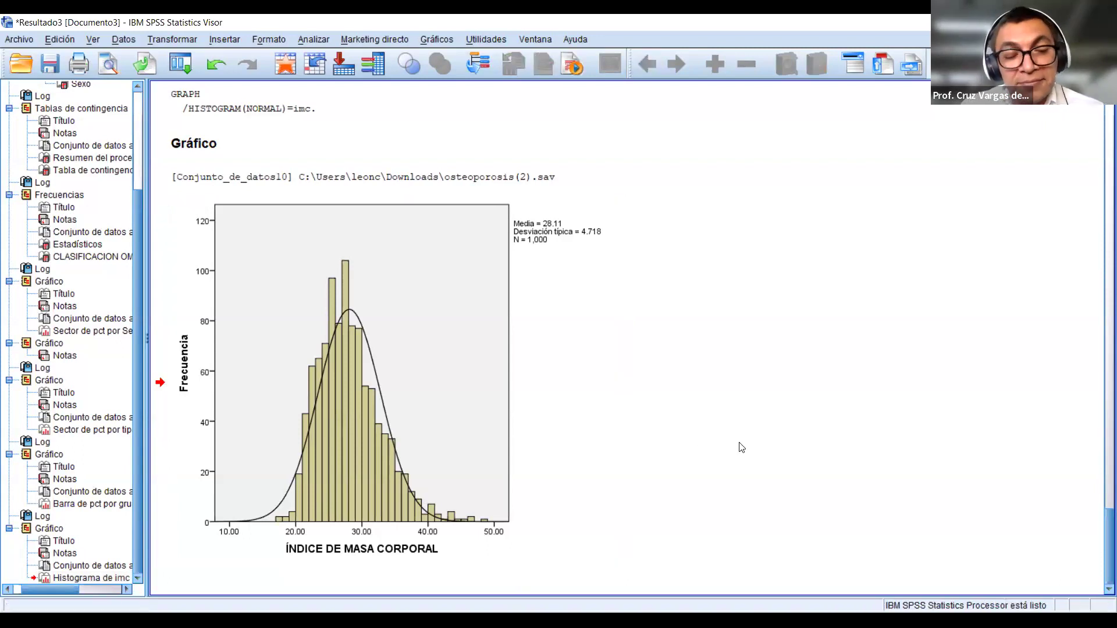
left_click(463, 459)
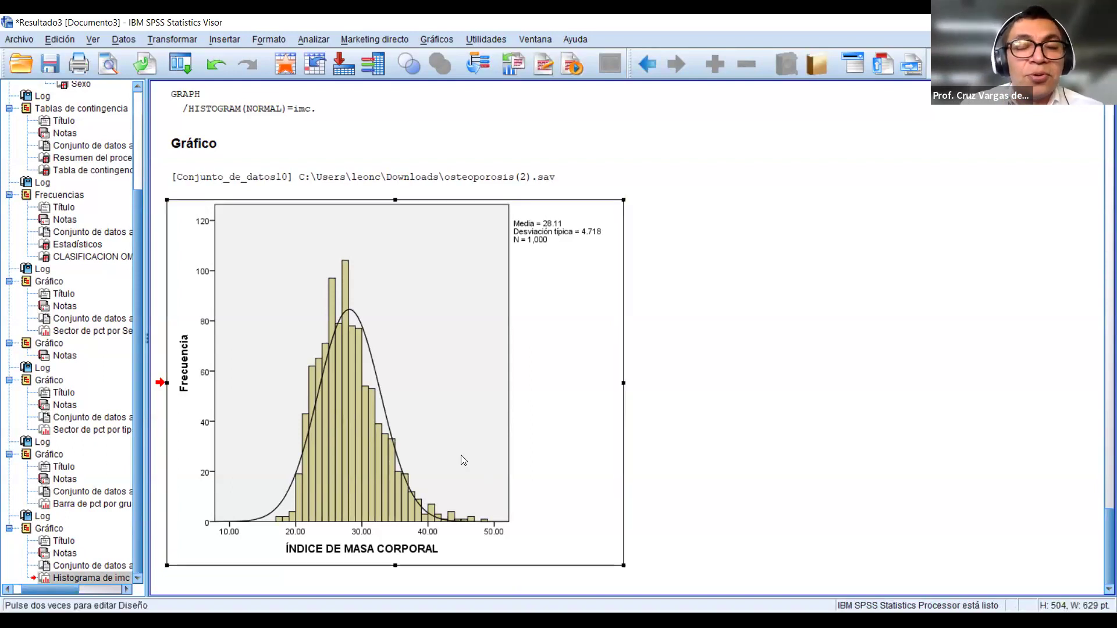
double_click(424, 266)
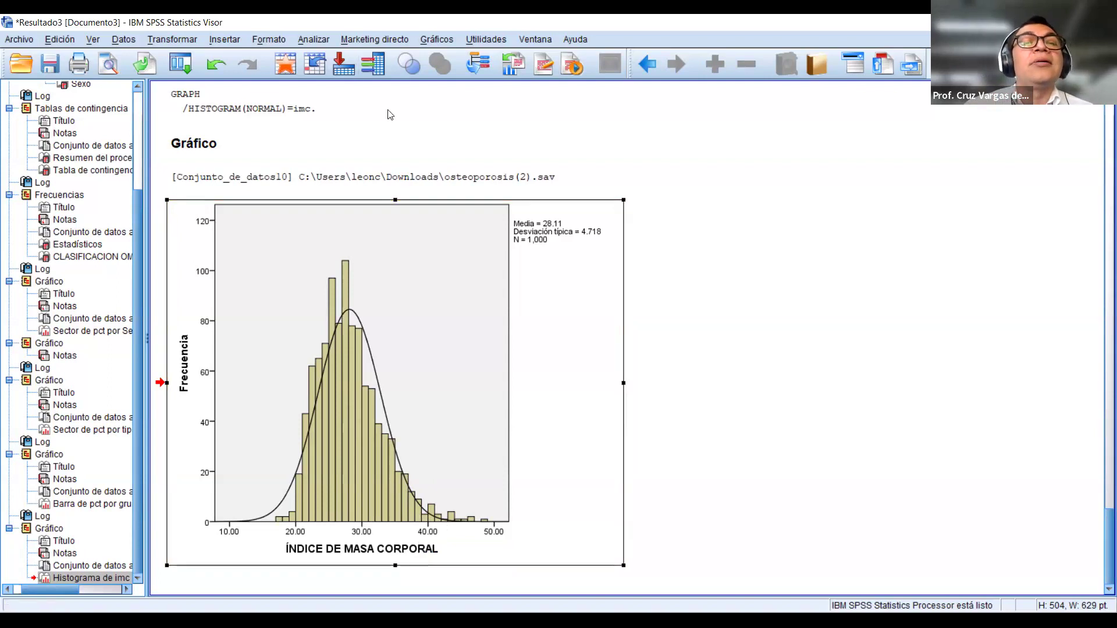
left_click(313, 39)
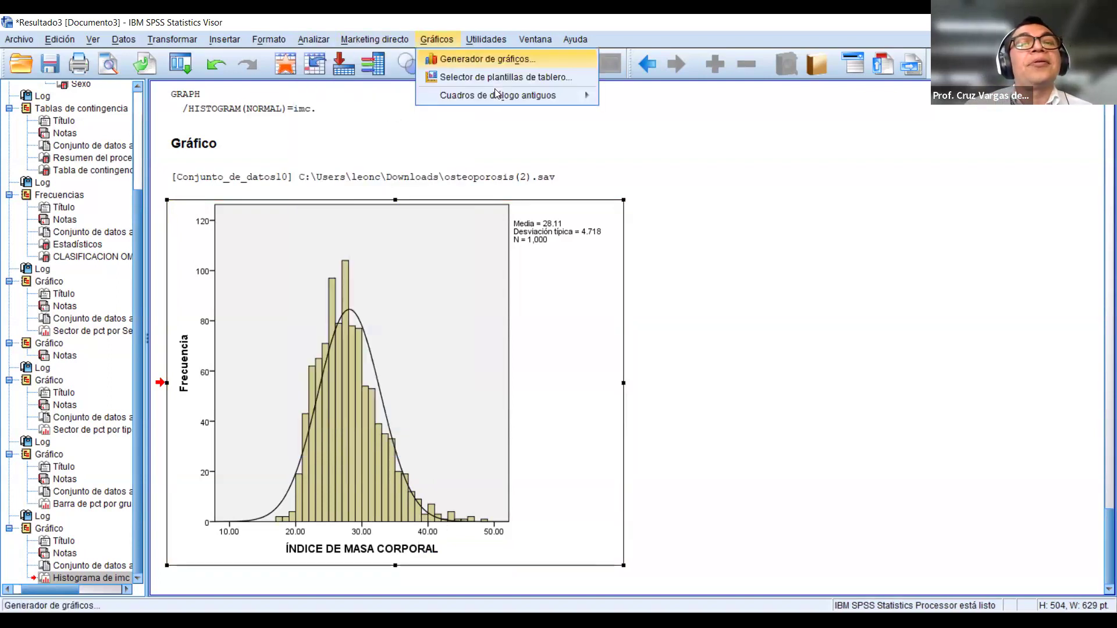
left_click(461, 106)
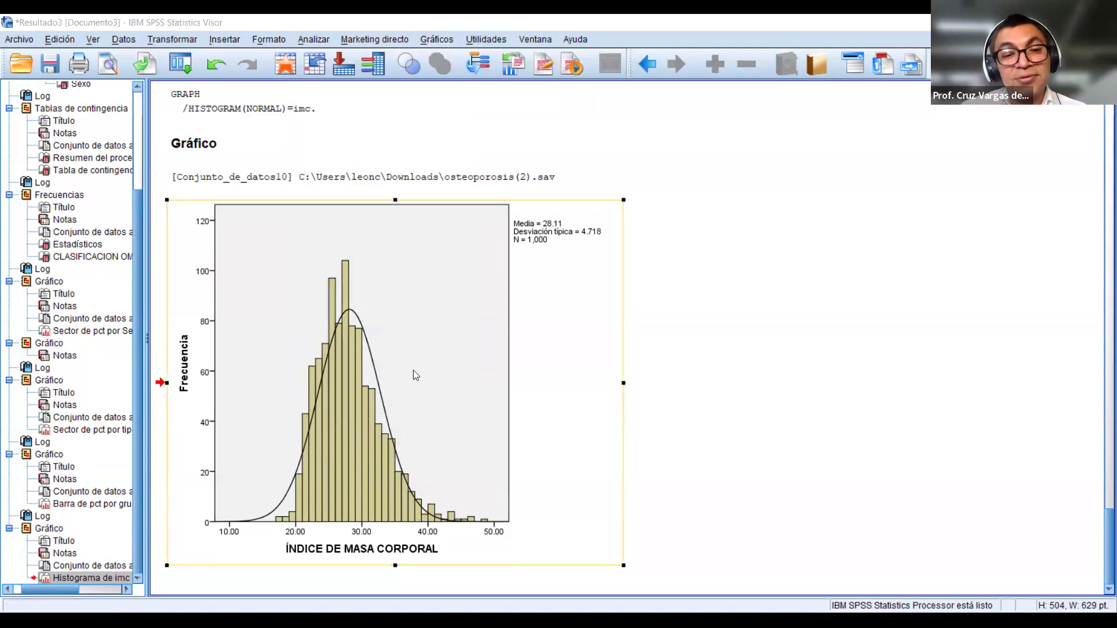
Step: Open the body mass index histogram for editing and fill its plot background with white (255, 255, 255)
double_click(443, 412)
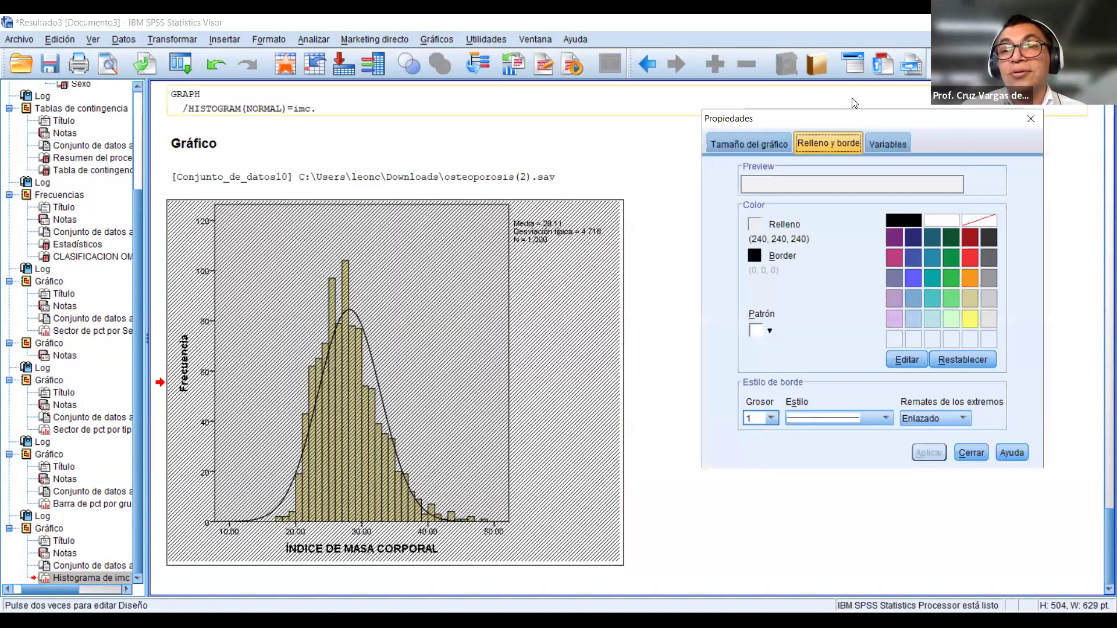
left_click(431, 414)
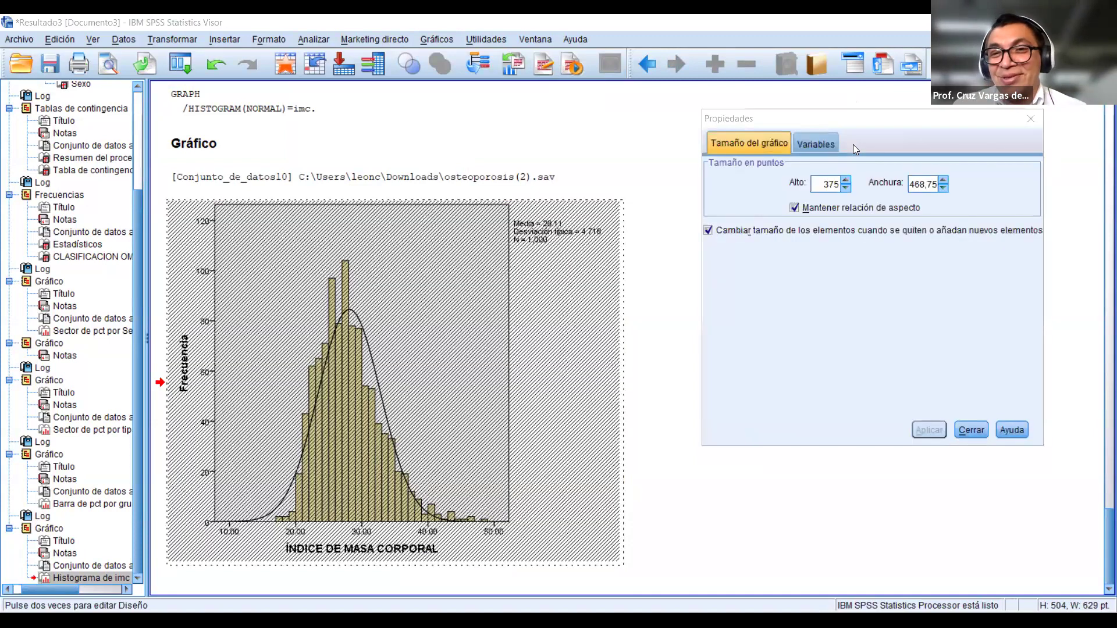
left_click(776, 143)
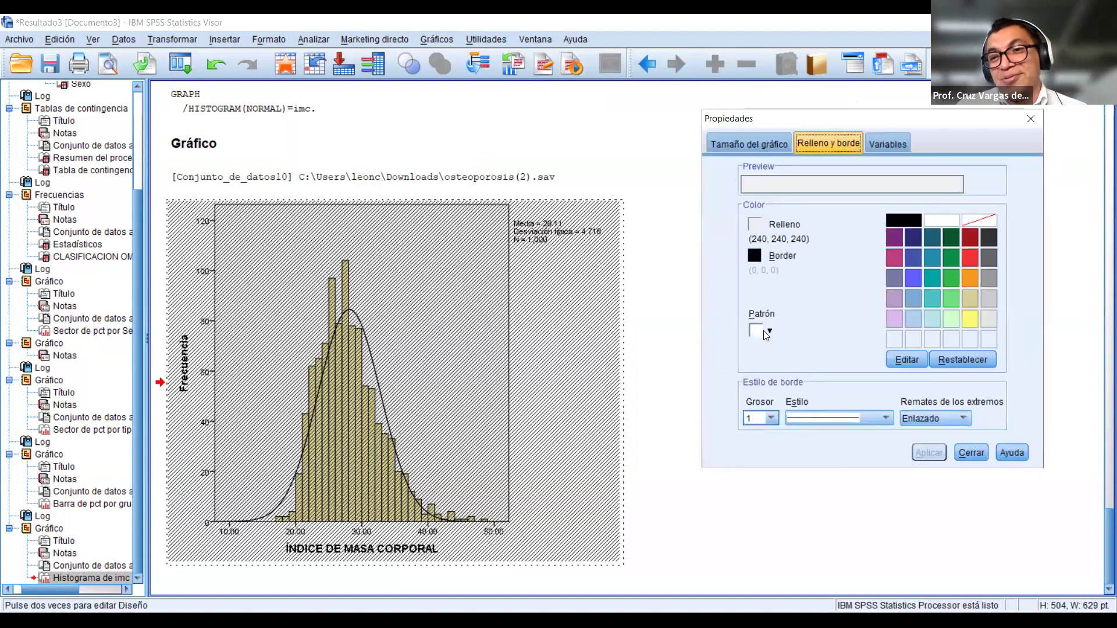
left_click(944, 220)
left_click(928, 453)
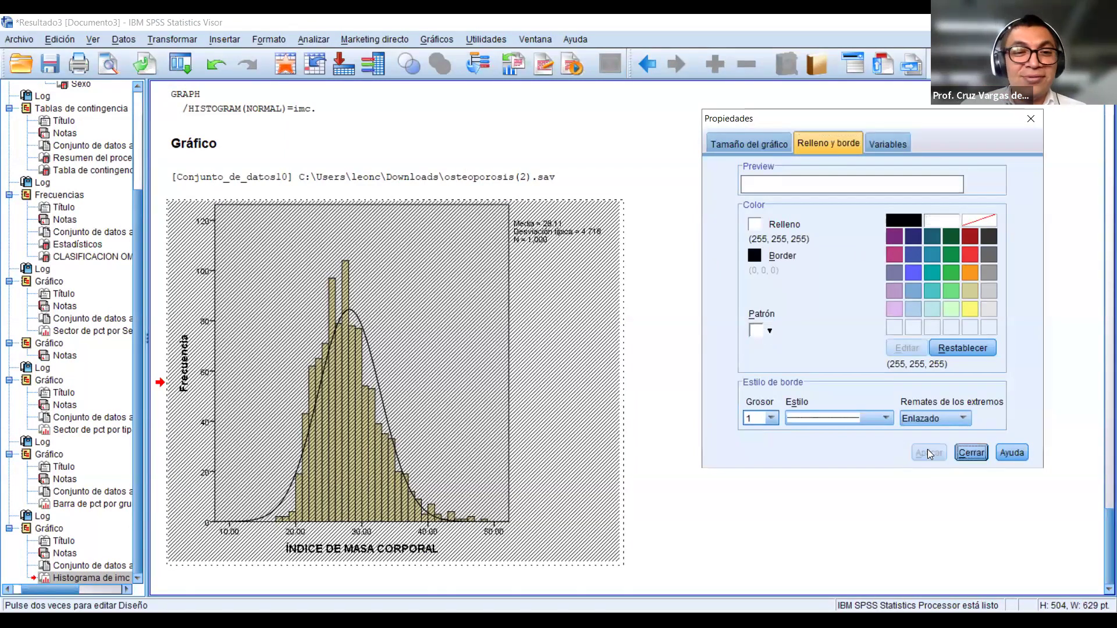
left_click(1030, 119)
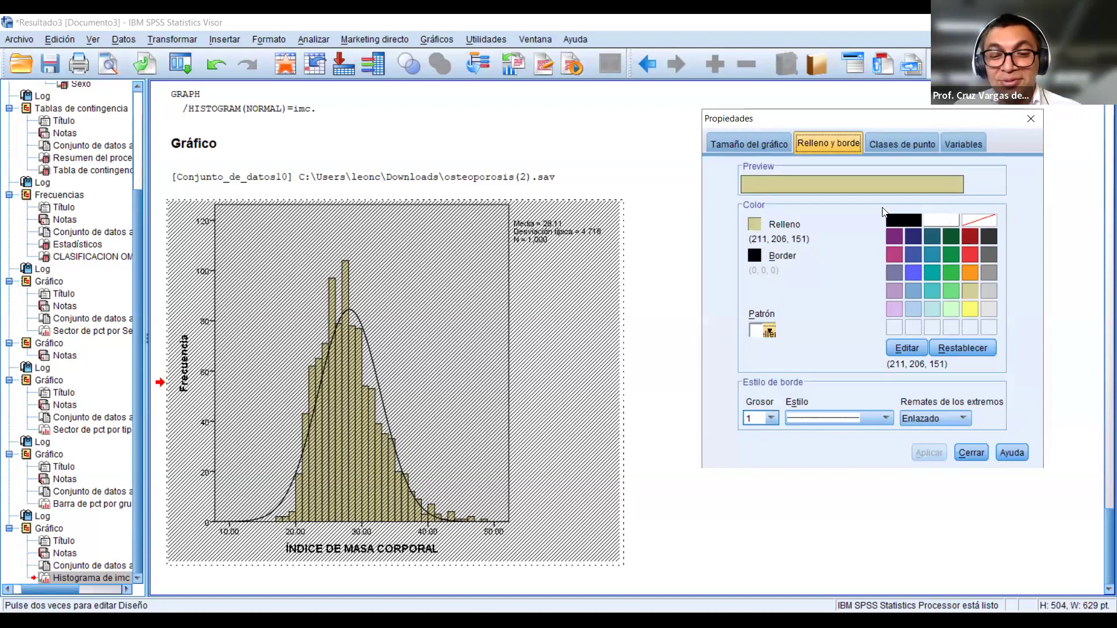
Step: Try a blue fill (93, 97, 255) on the histogram bars, replace it with yellow (251, 248, 115) and close the chart editor
left_click(913, 275)
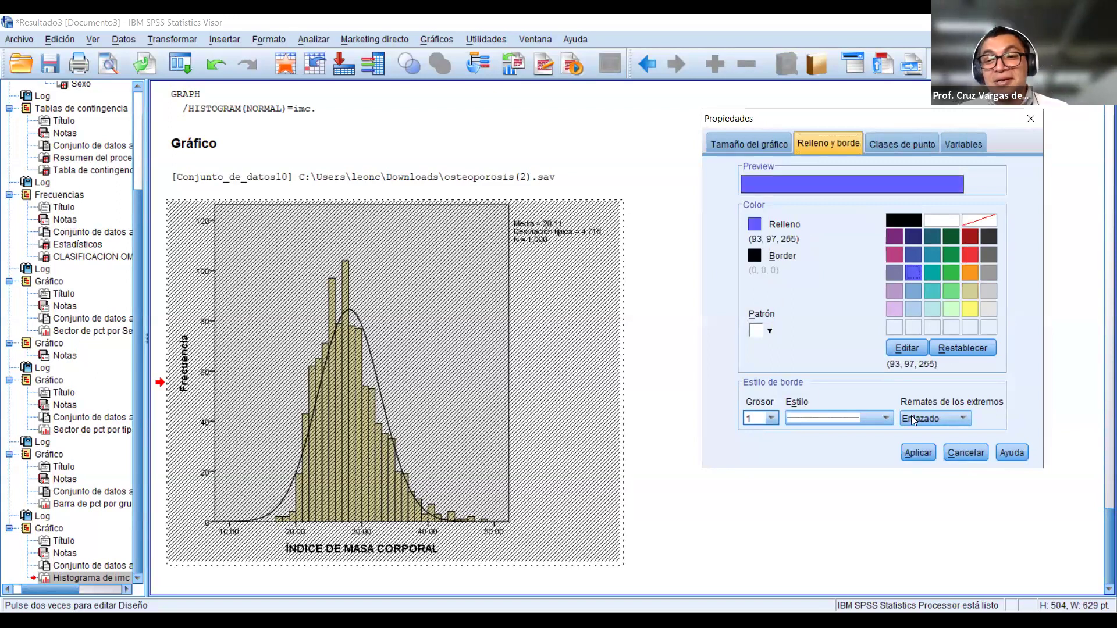
left_click(917, 452)
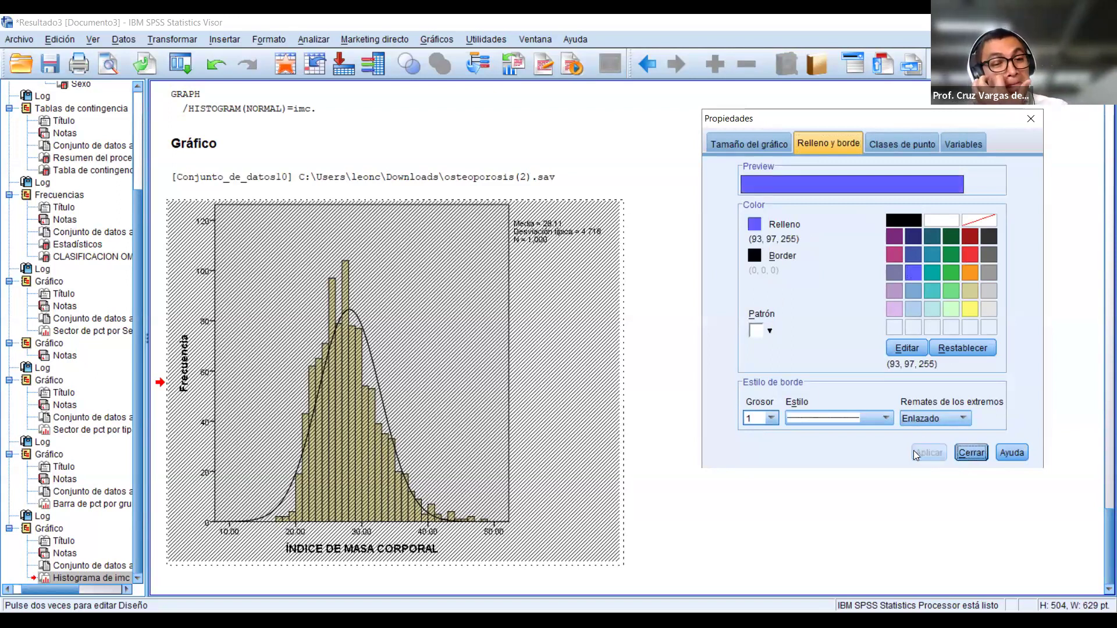
left_click(965, 308)
left_click(918, 452)
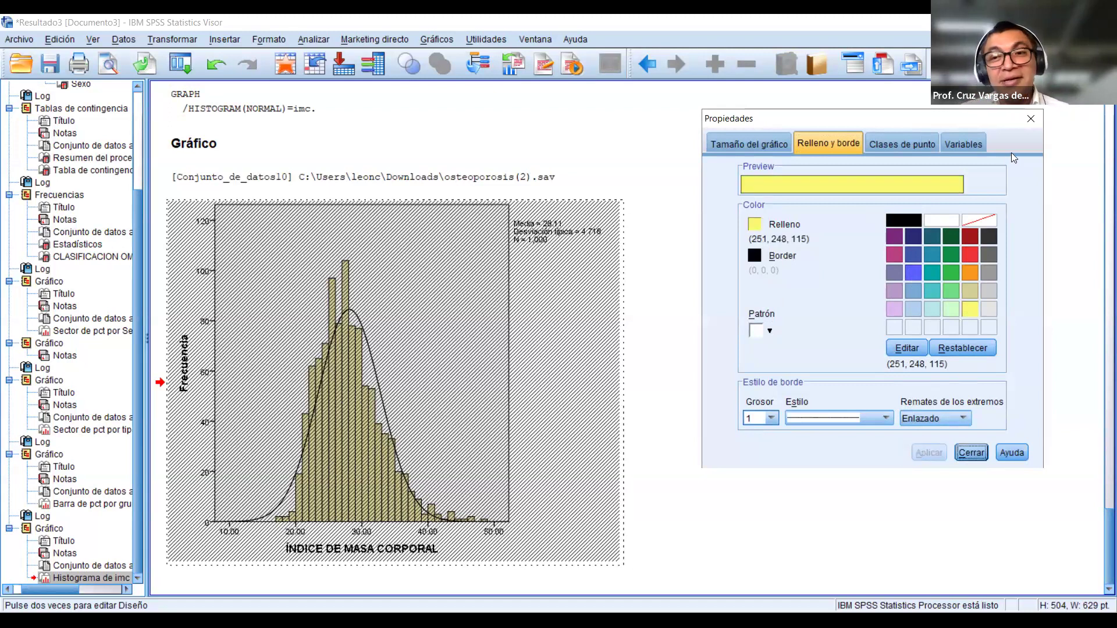
left_click(1030, 117)
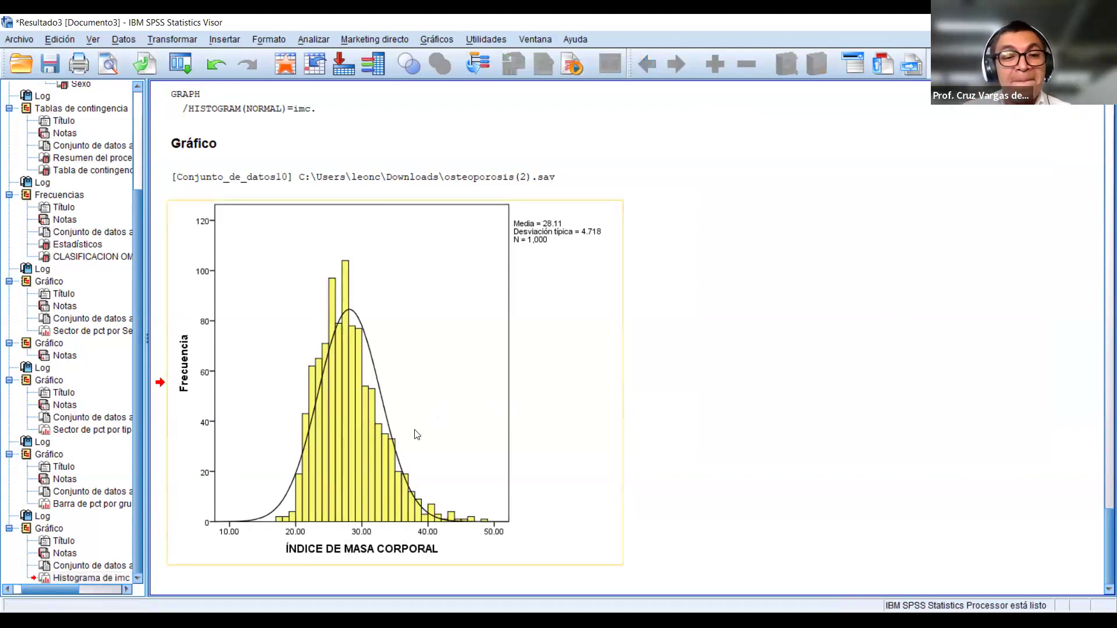
Step: Color the histogram's normal curve red (239, 51, 56) and return to the output document
left_click(393, 430)
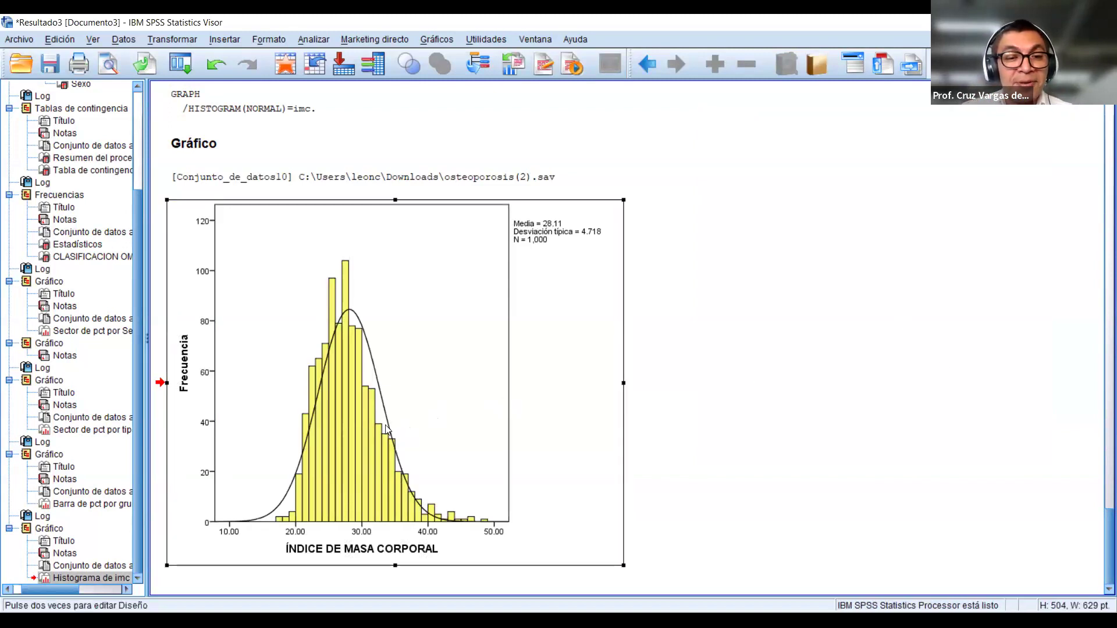
double_click(387, 429)
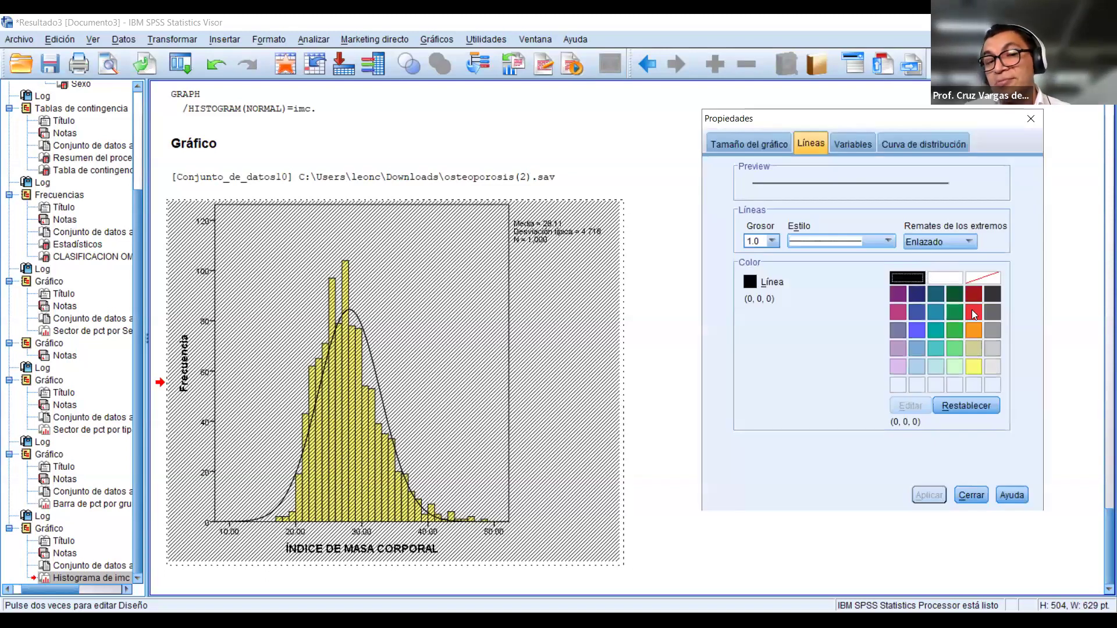
left_click(972, 310)
left_click(919, 493)
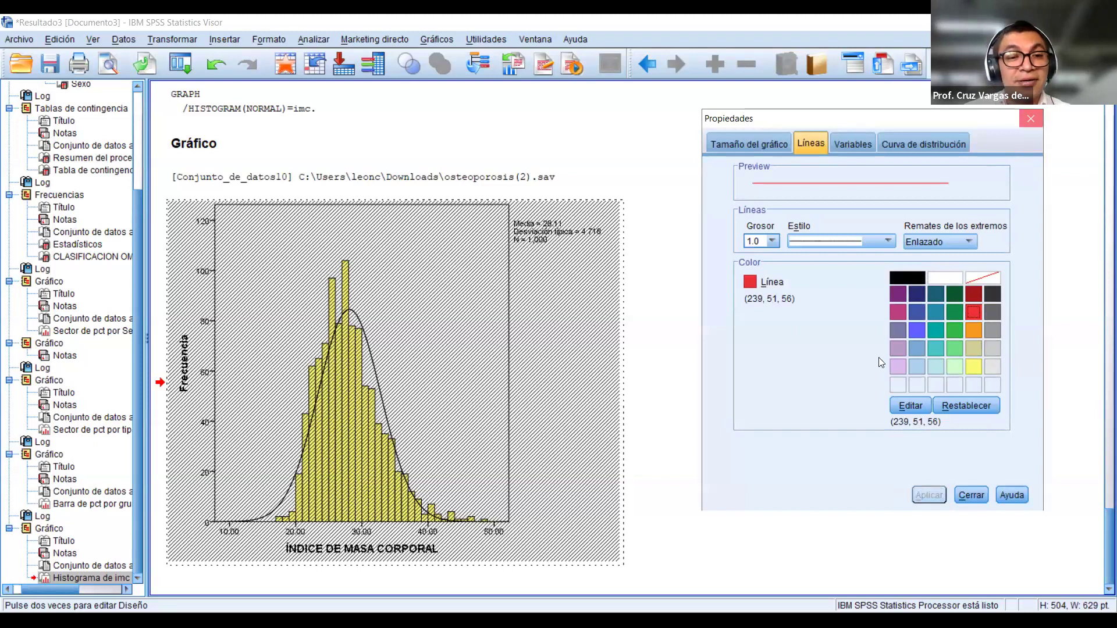
left_click(664, 331)
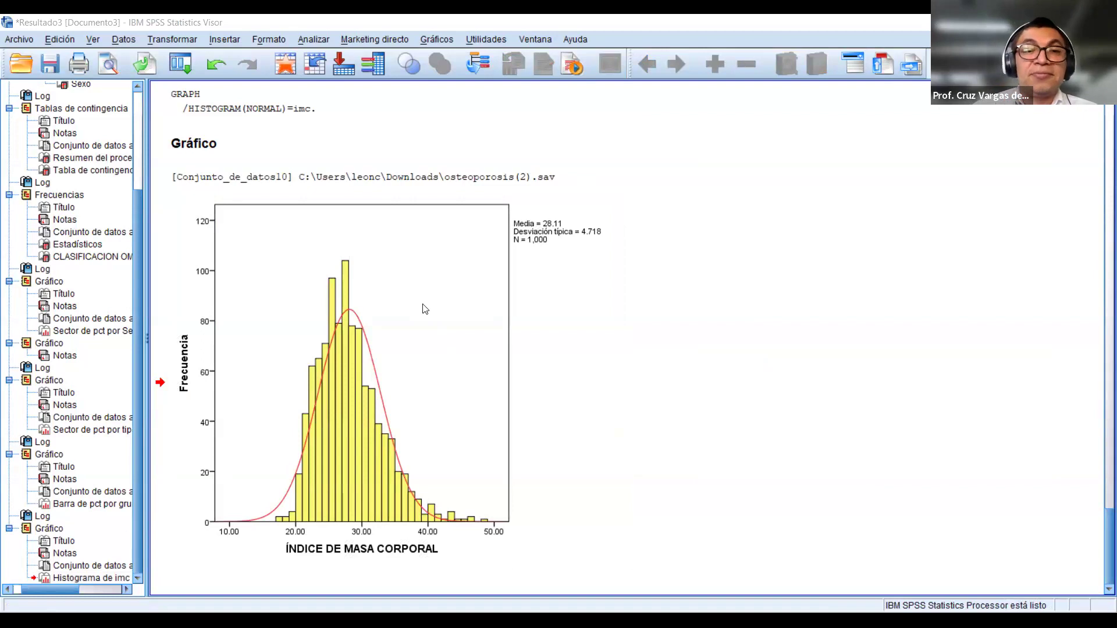
left_click(430, 40)
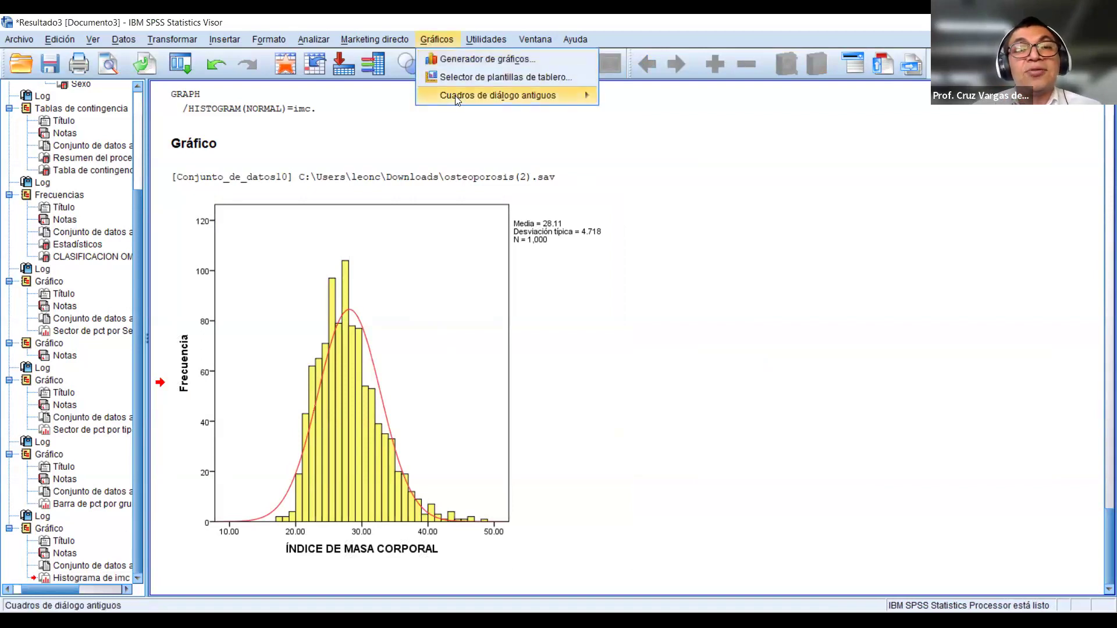
mouse_move(455, 95)
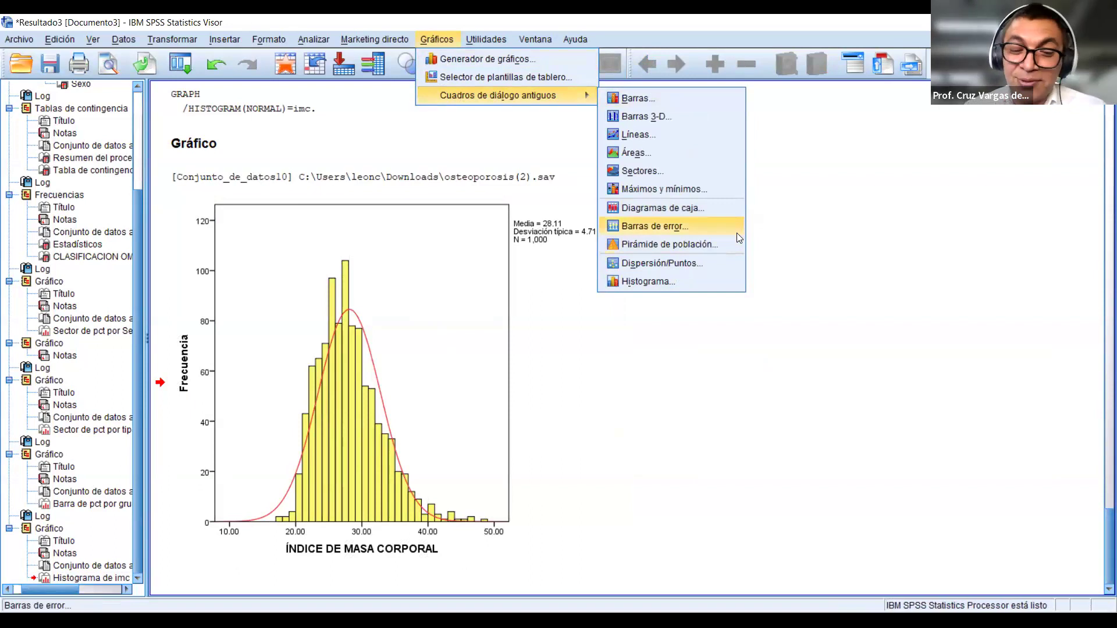
left_click(680, 209)
left_click(497, 267)
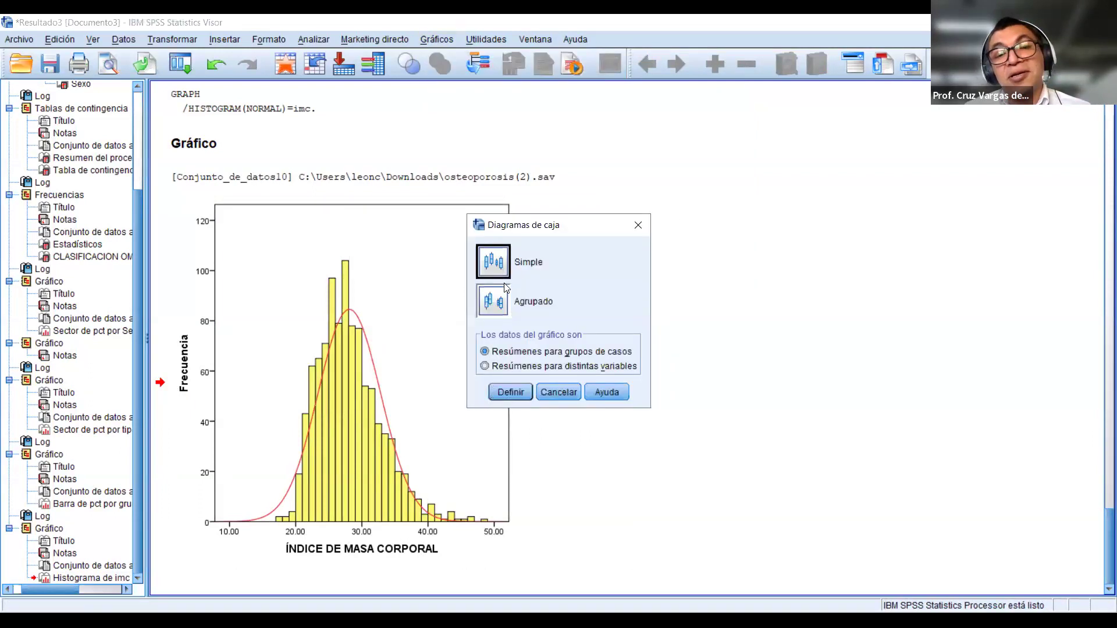
left_click(528, 387)
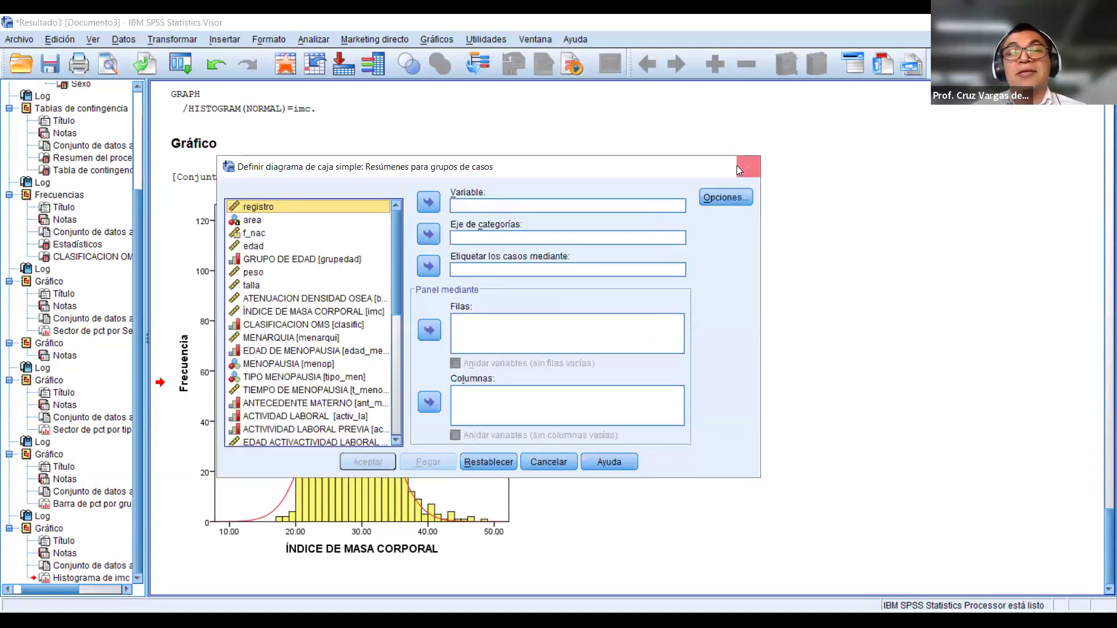
left_click(742, 170)
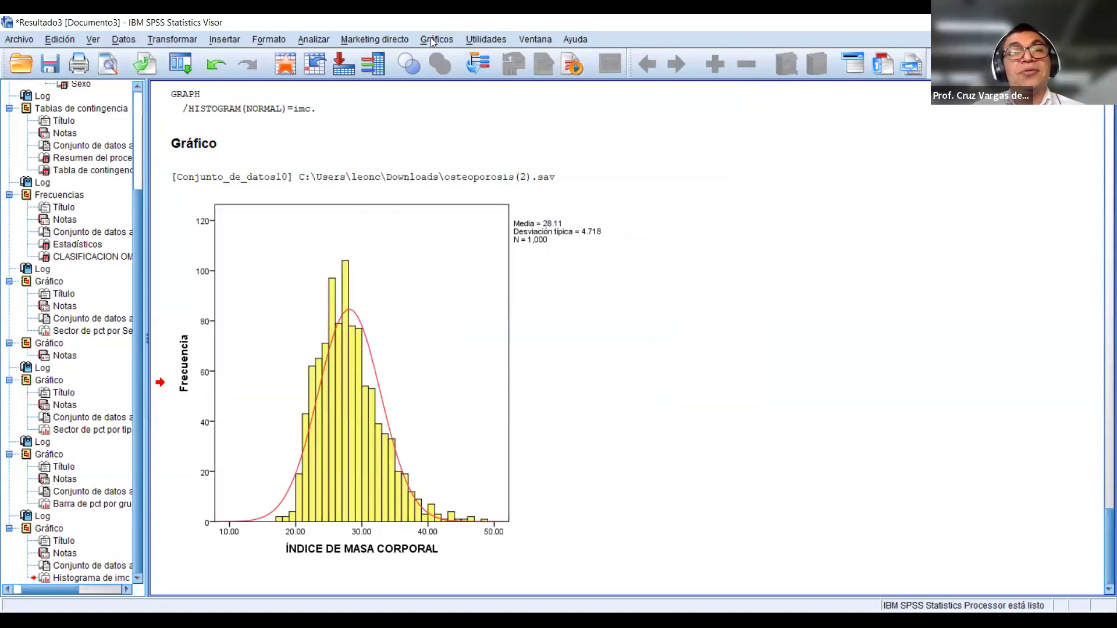
Step: Create a simple boxplot of ATENUACION DENSIDAD OSEA [bua] with MENOPAUSIA [menop] on the category axis, using summaries for groups of cases
left_click(431, 40)
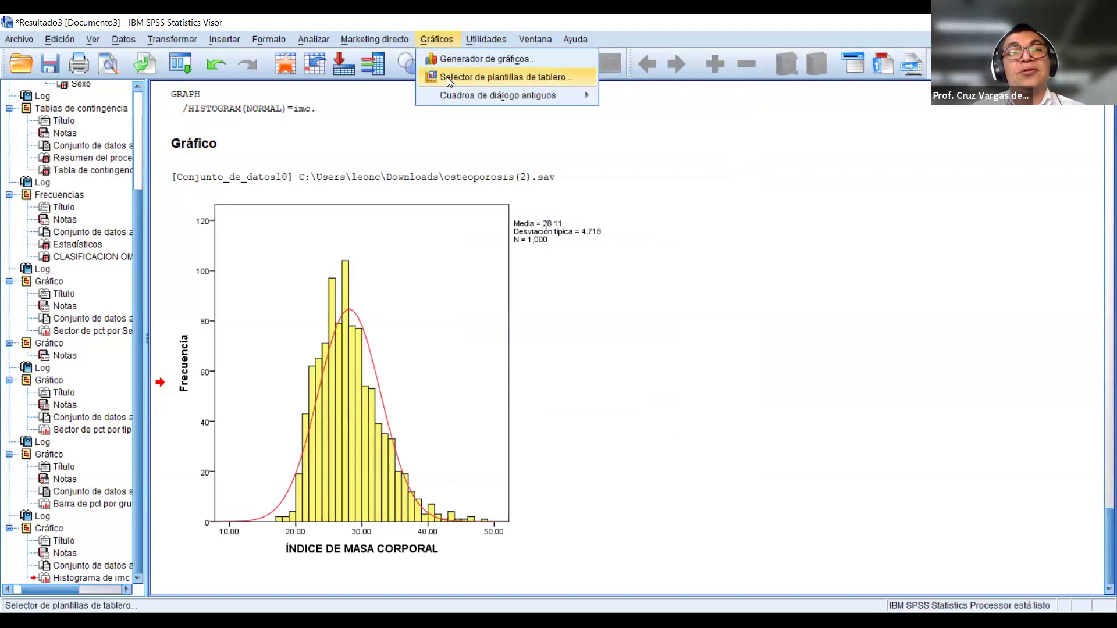
mouse_move(500, 95)
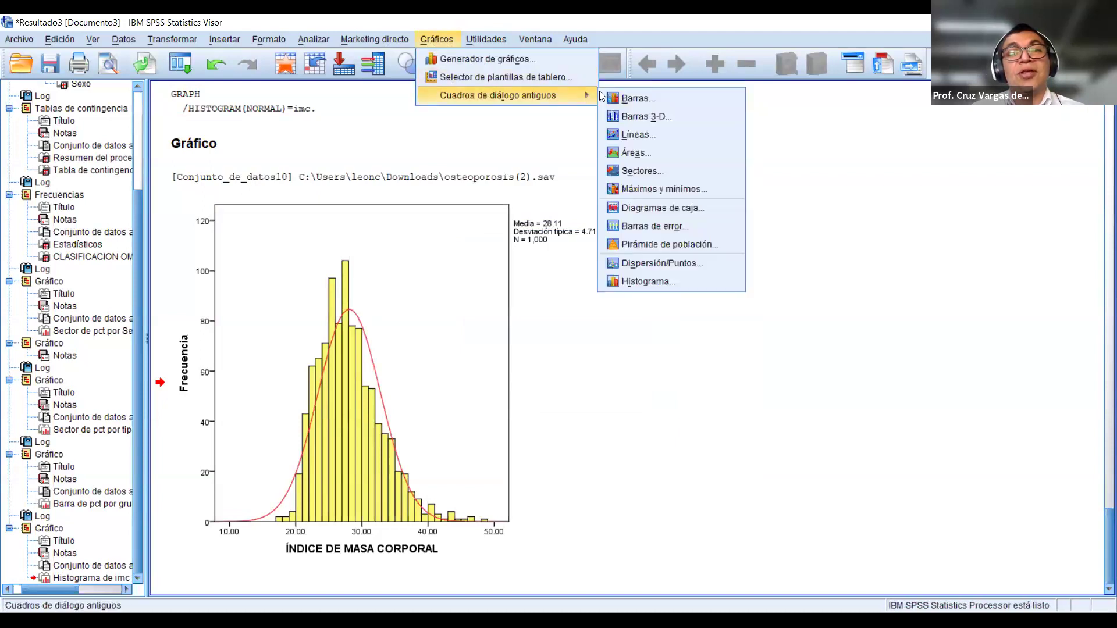
left_click(663, 208)
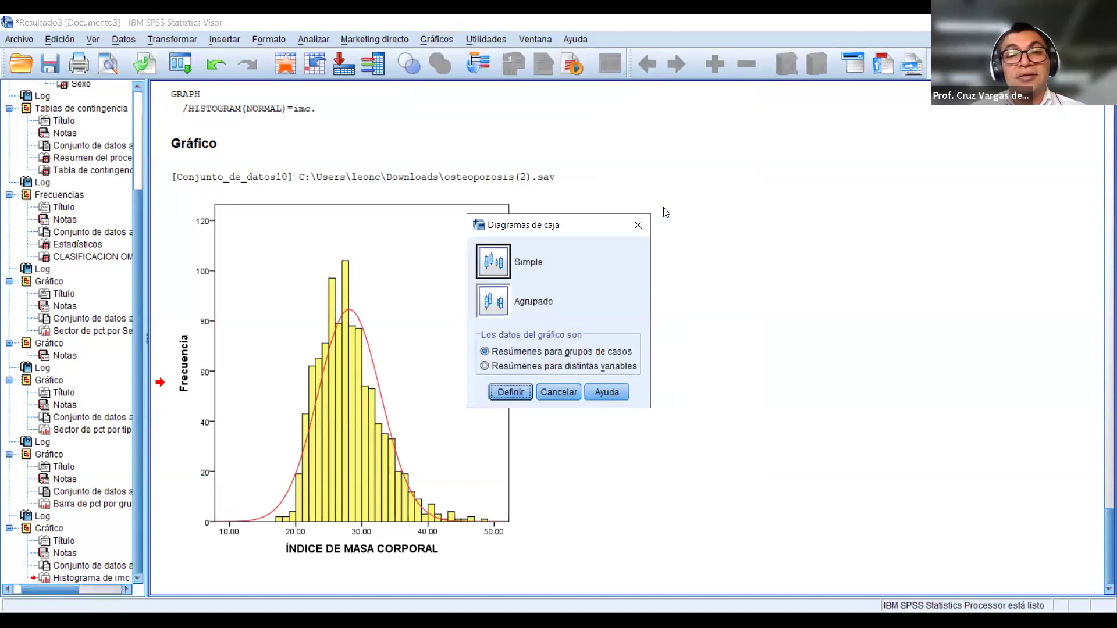
left_click(498, 263)
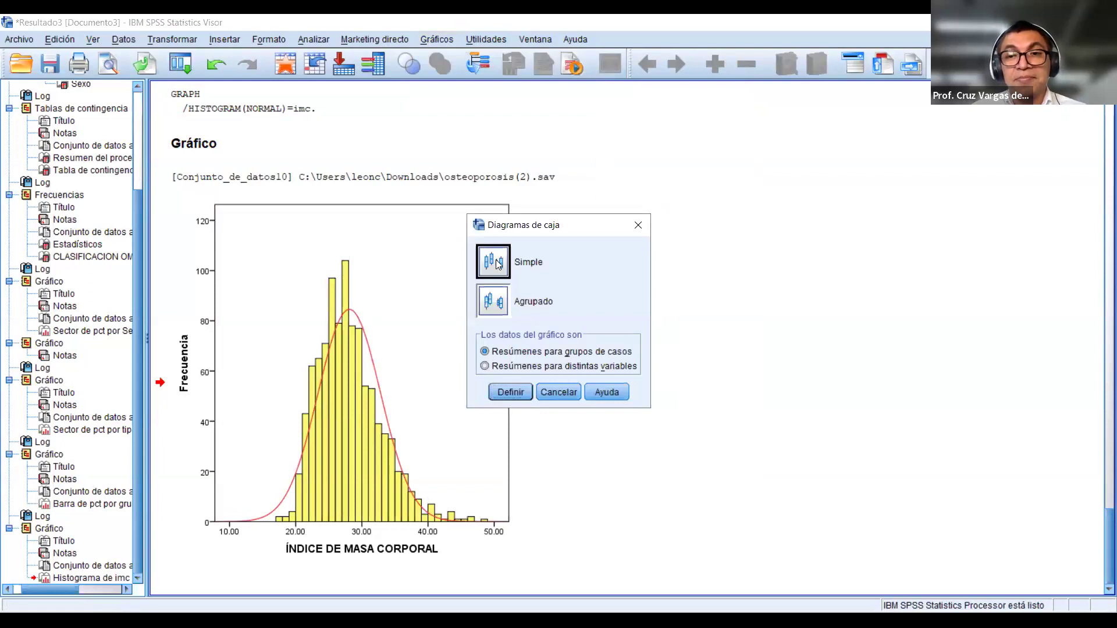
key("Return")
left_click(281, 299)
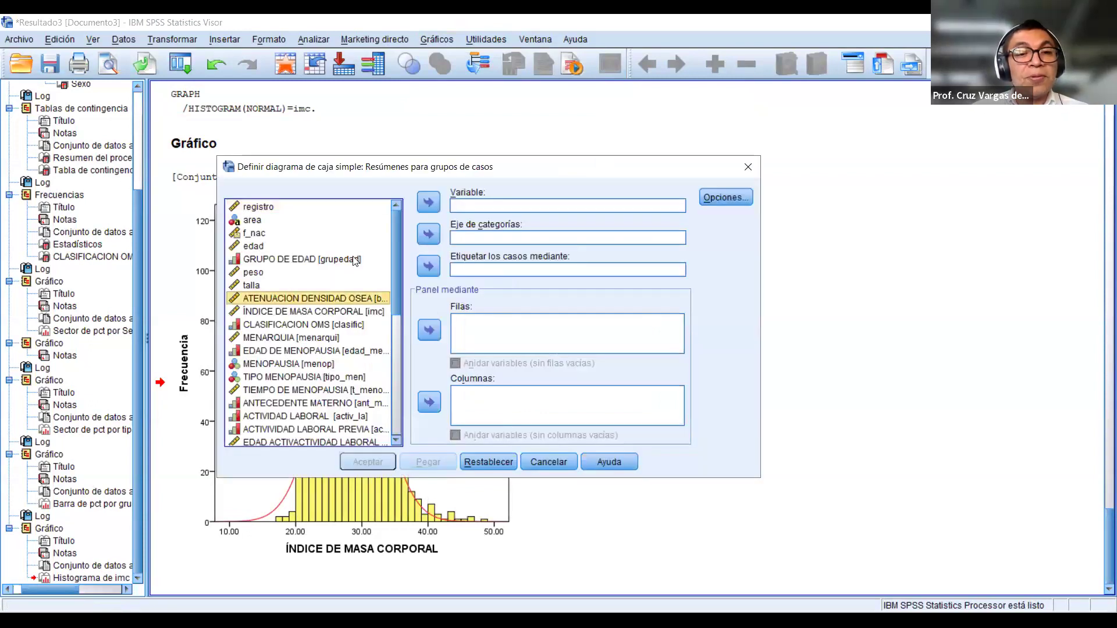
left_click(423, 206)
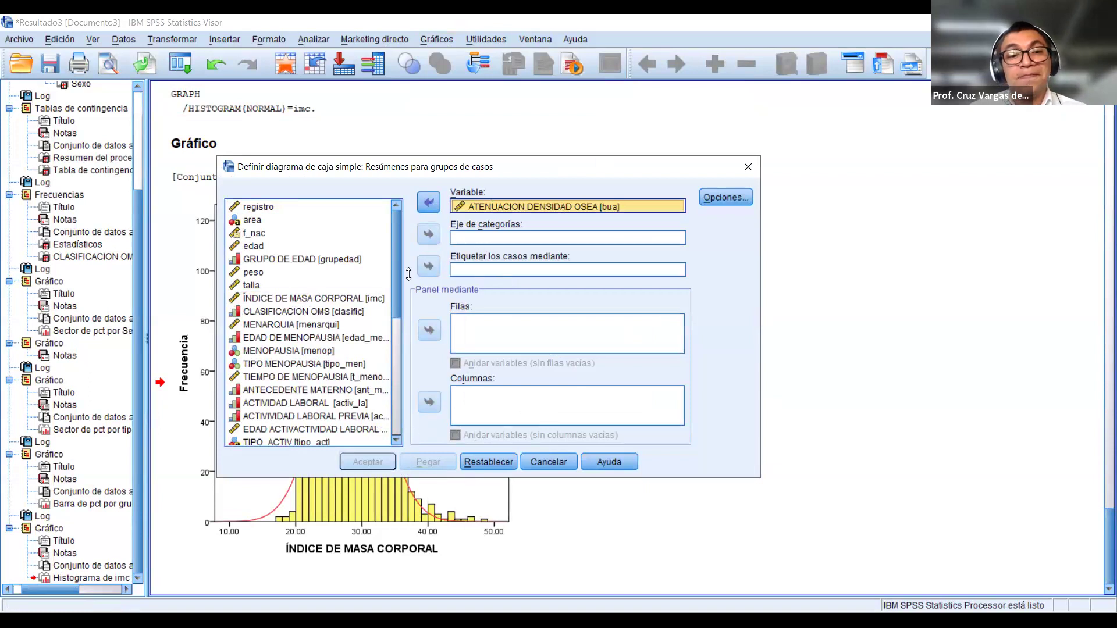
scroll(394, 282, "down", 5)
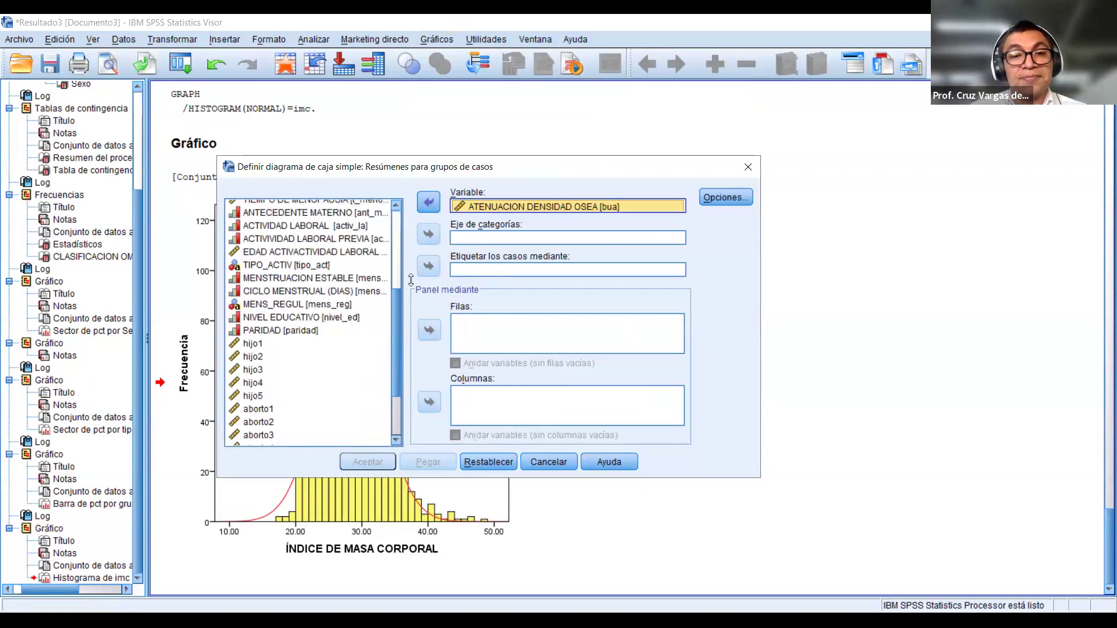
scroll(393, 283, "up", 5)
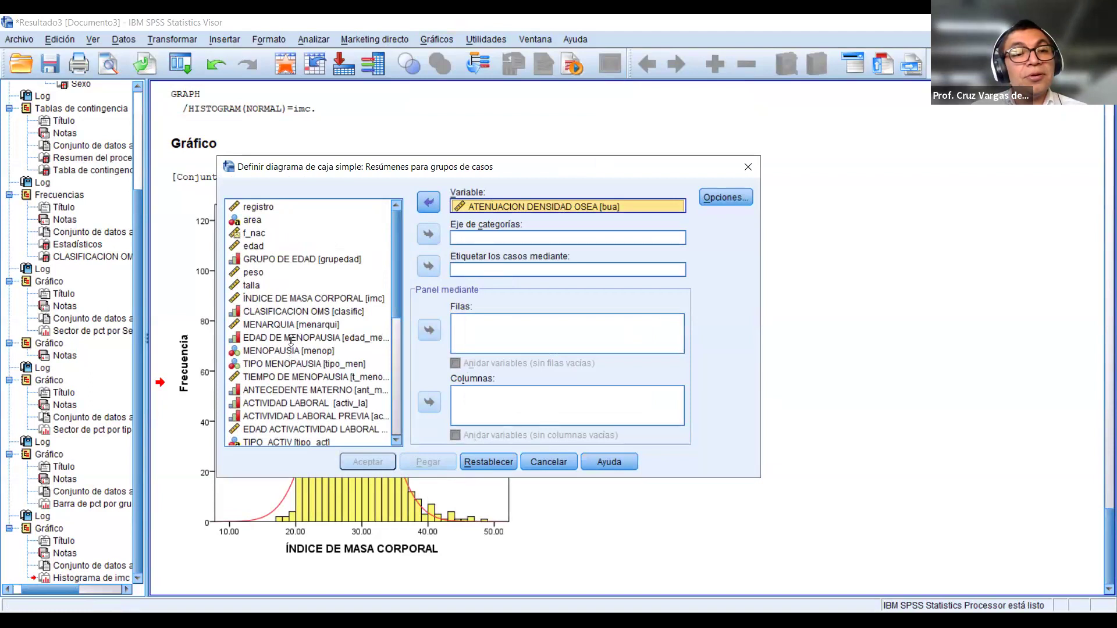
left_click(303, 351)
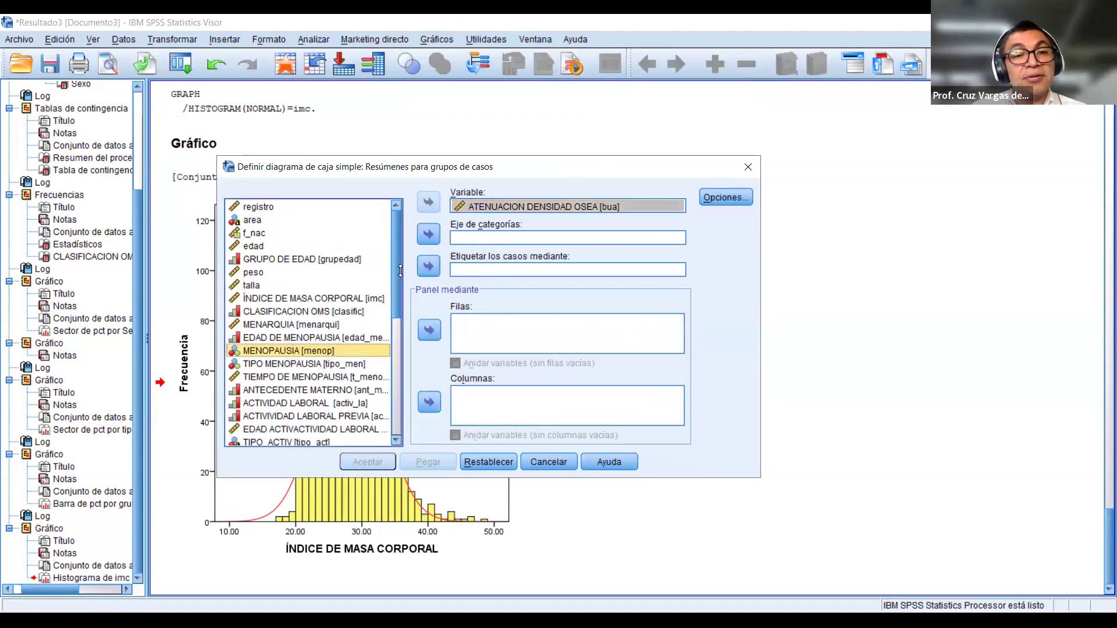
left_click(429, 235)
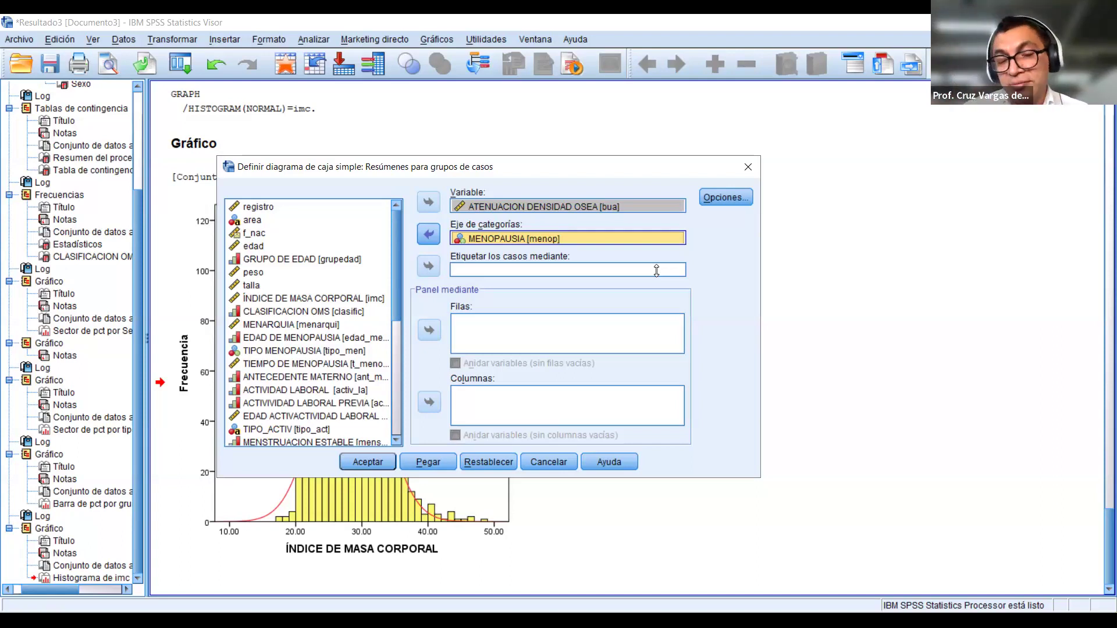
left_click(343, 462)
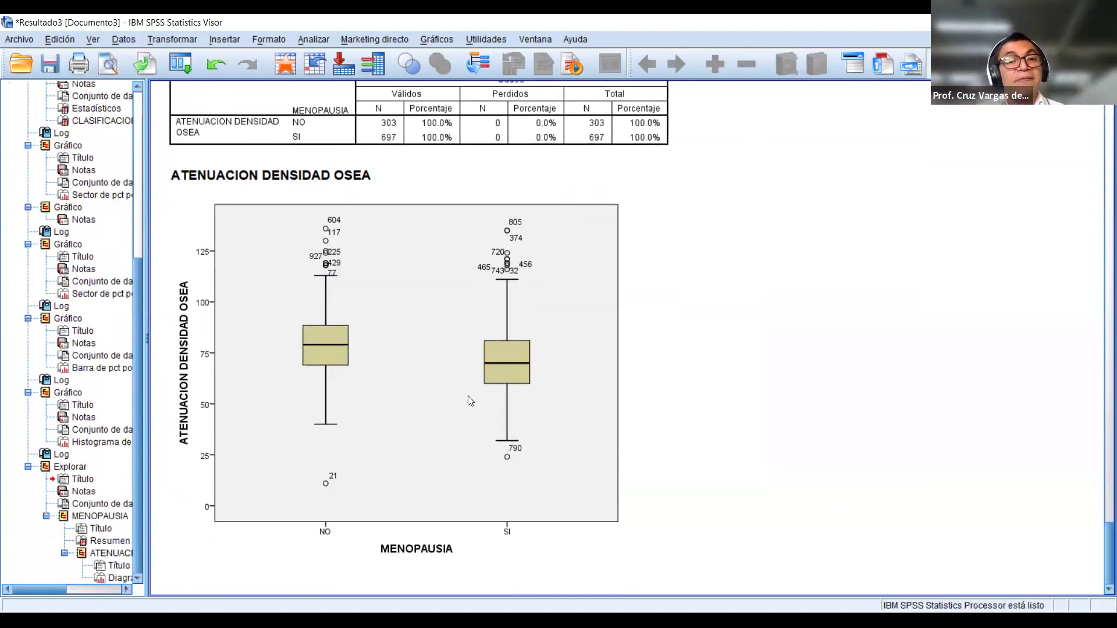
Step: Fill the boxplot's boxes with yellow (251, 248, 115), make the plot background white and close the chart editor
left_click(412, 403)
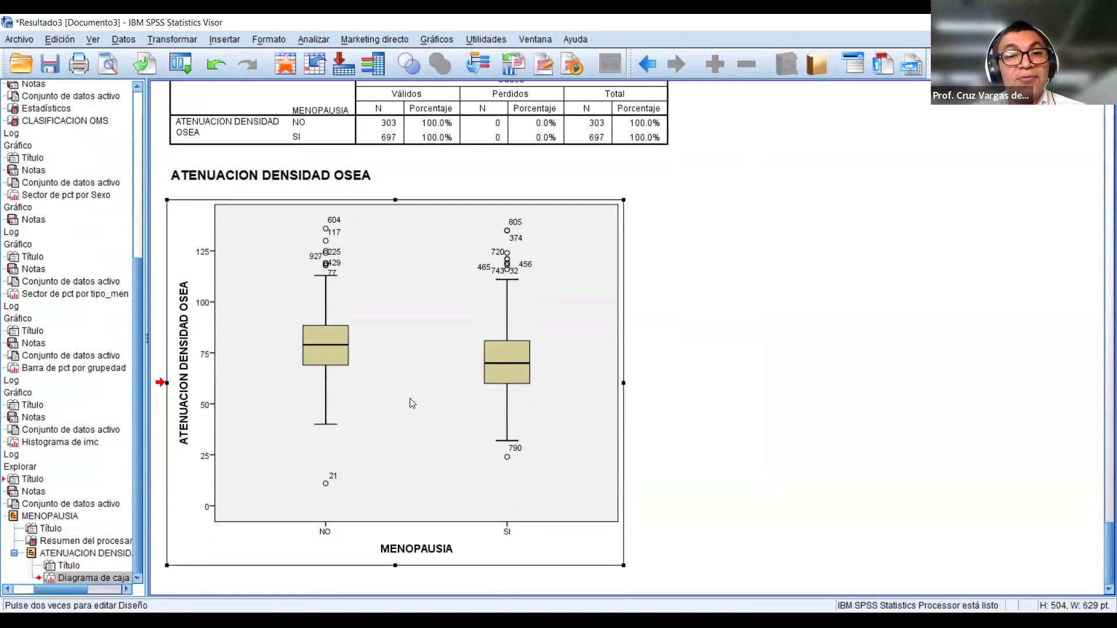
double_click(409, 398)
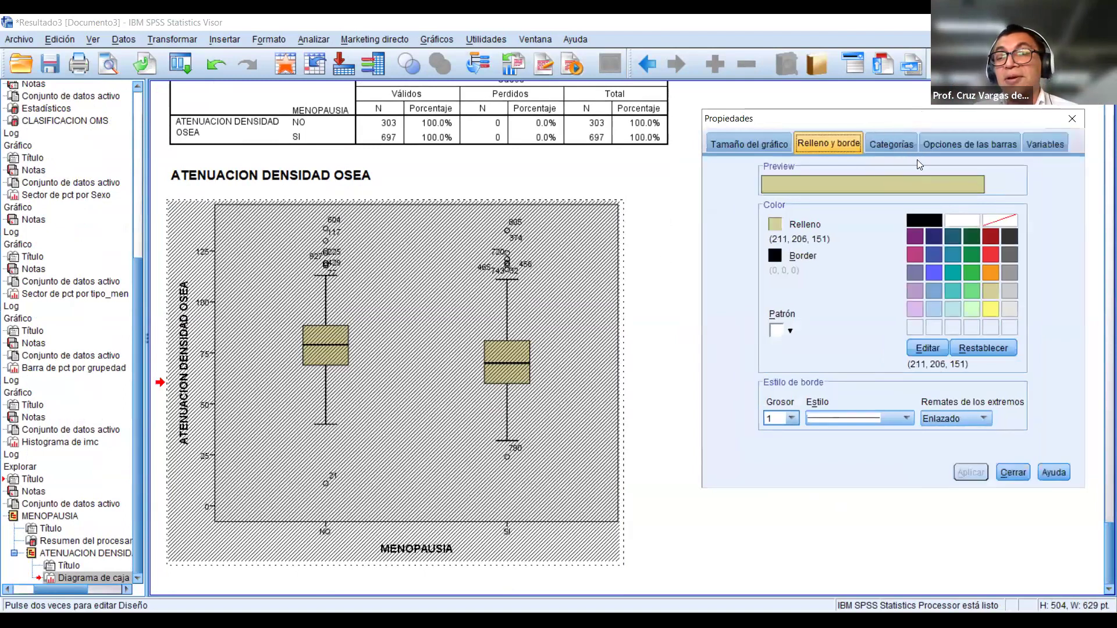
left_click(990, 312)
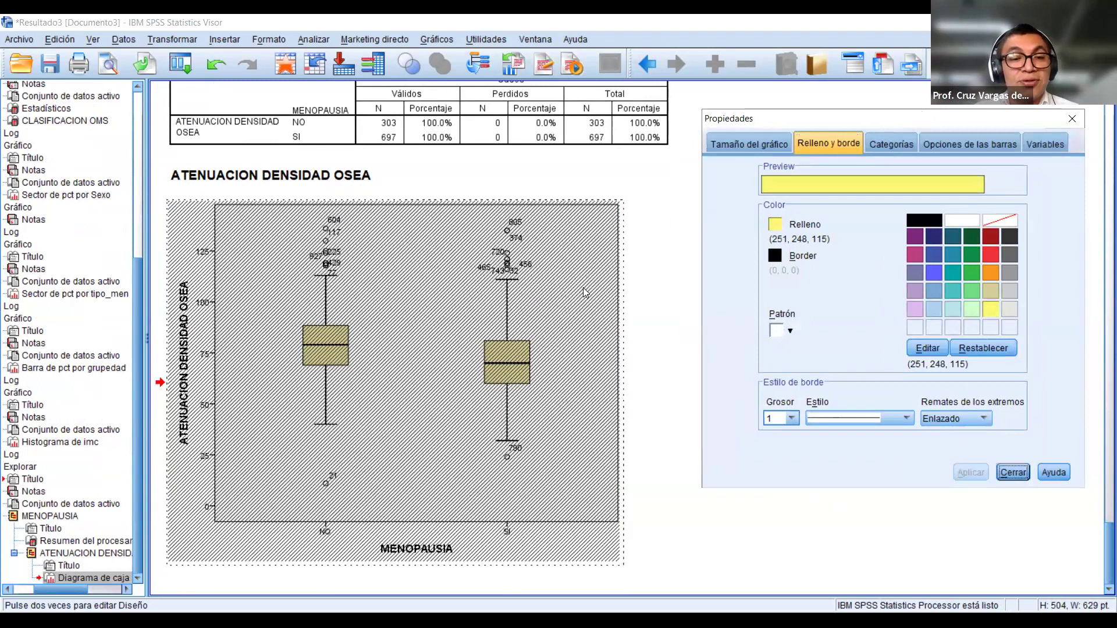
key("Escape")
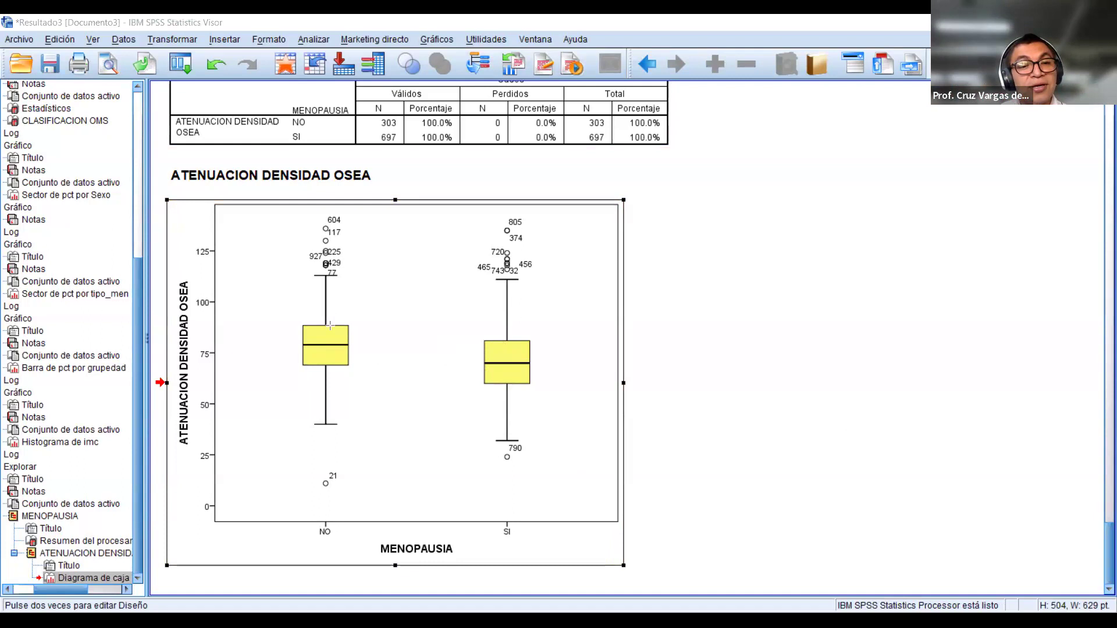
Step: Mark the upper and lower edges of the NO and SI boxes with horizontal annotation lines to compare their overlap
left_click_drag(602, 322, 349, 325)
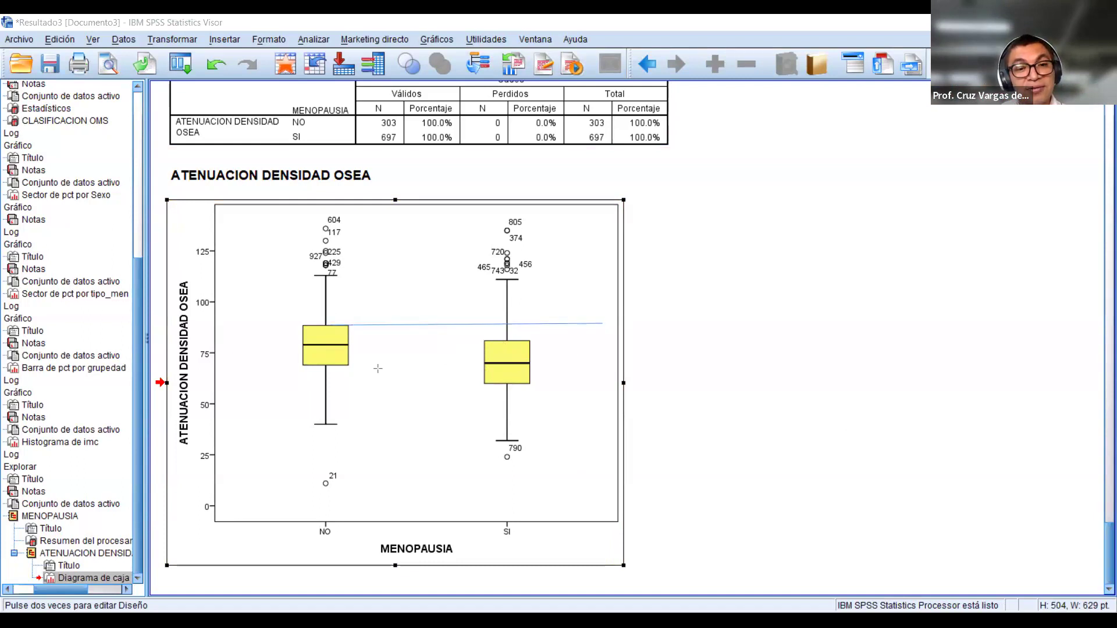
left_click_drag(349, 365, 619, 358)
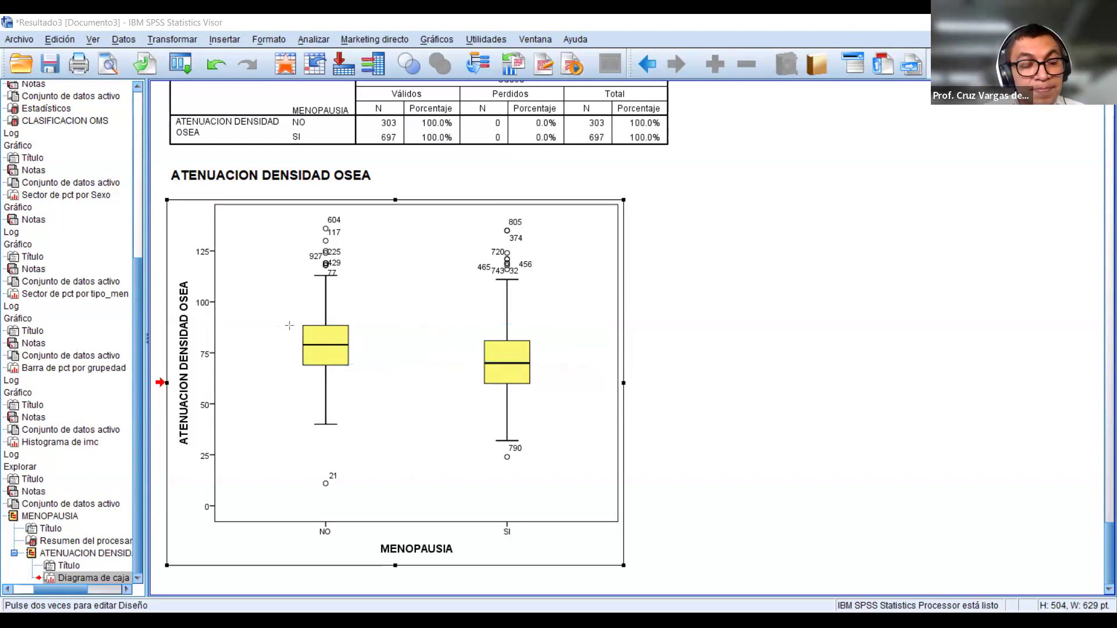
left_click_drag(302, 325, 546, 324)
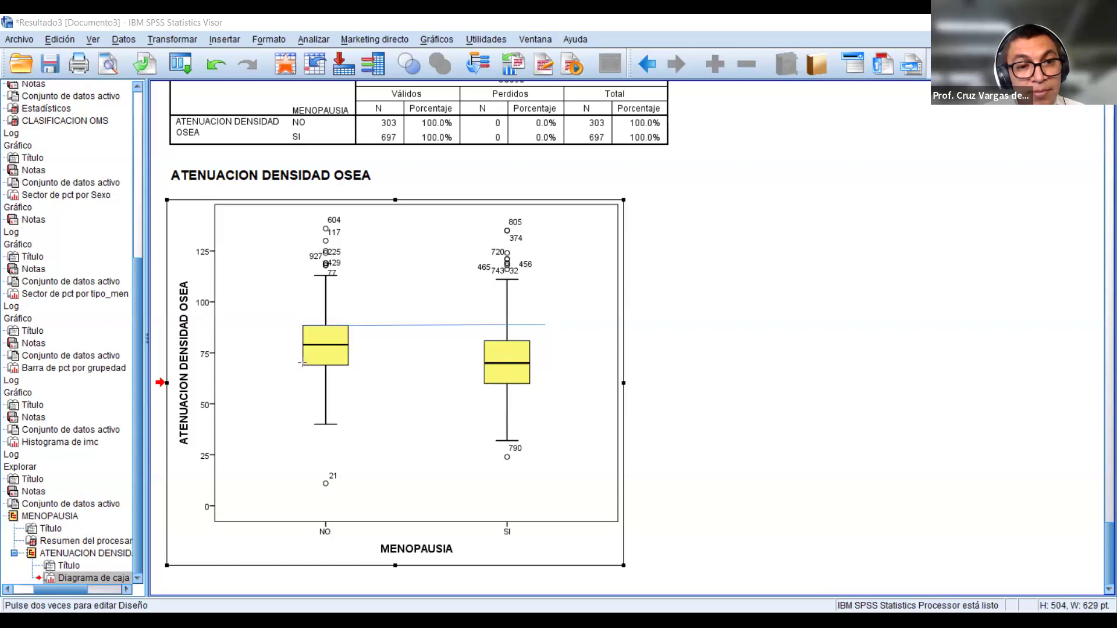
left_click_drag(302, 366, 586, 366)
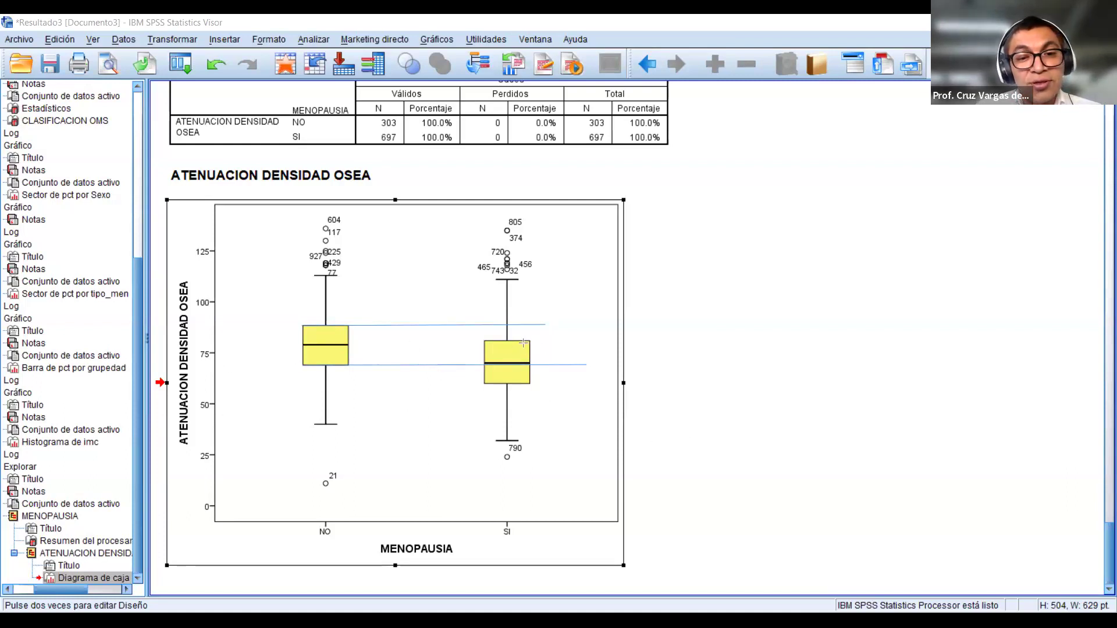
left_click_drag(507, 341, 302, 341)
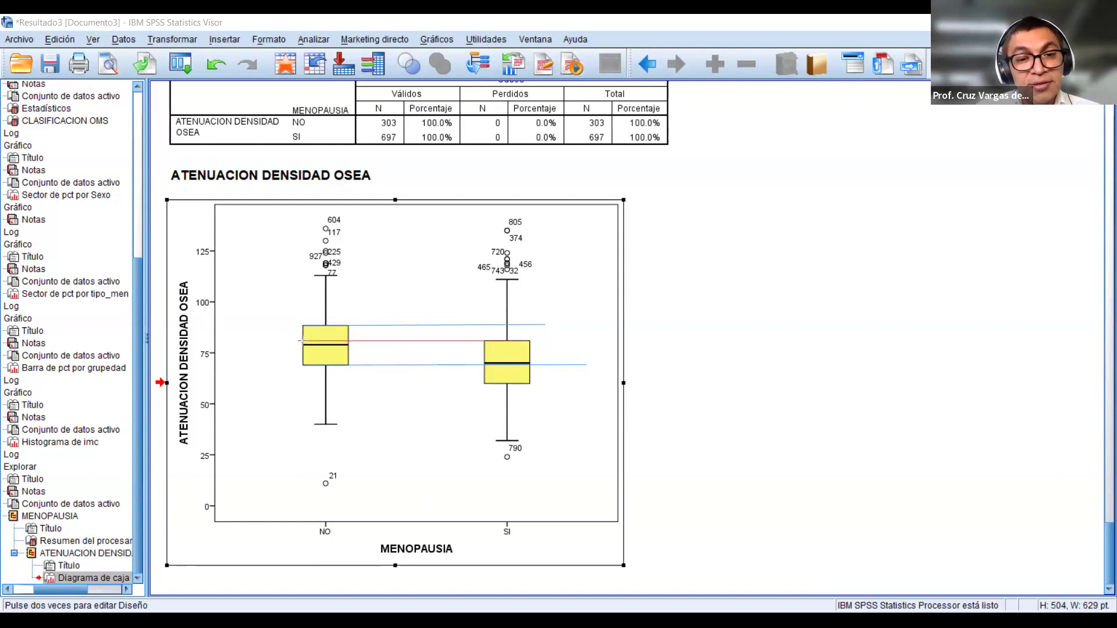
left_click_drag(527, 384, 300, 383)
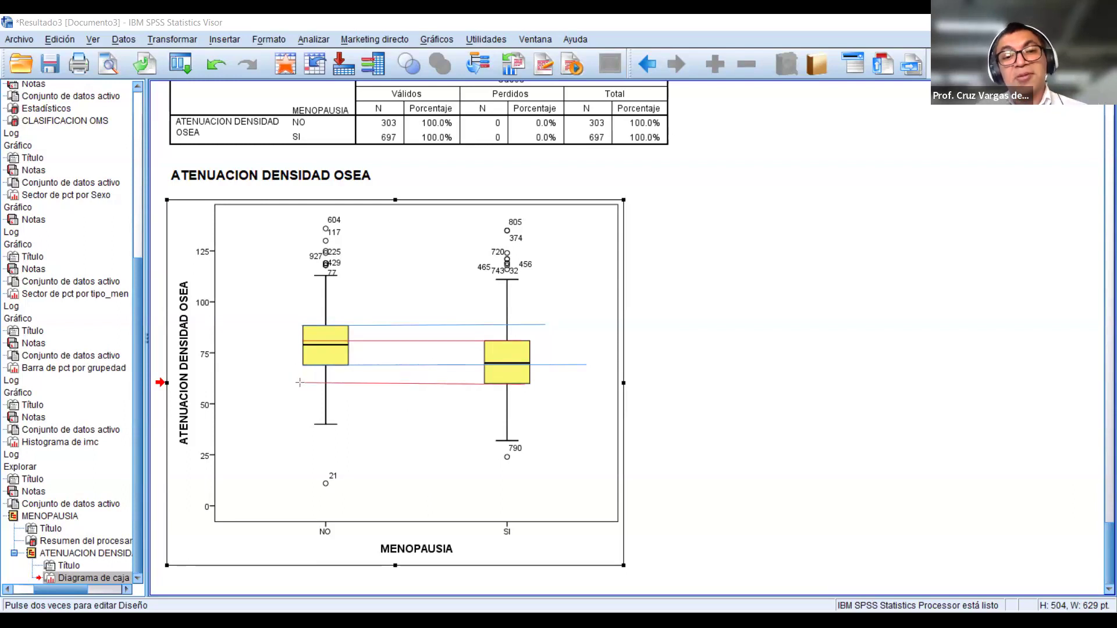
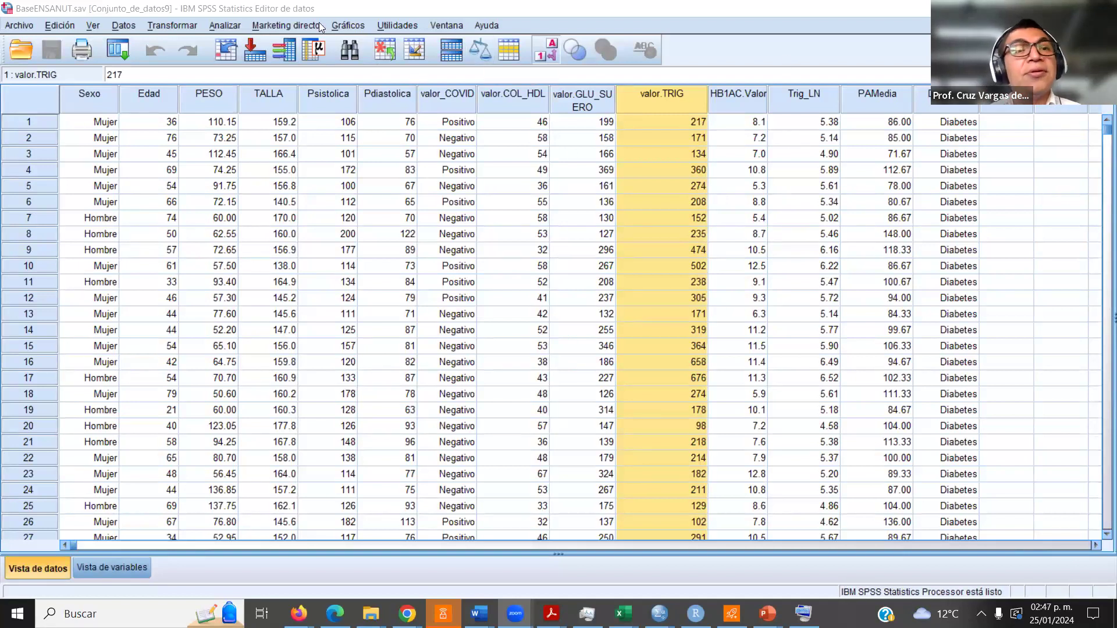
Step: Start an Explore analysis on the BaseENSANUT data with Trigliceridos [valor.TRIG] as the dependent variable
left_click(225, 25)
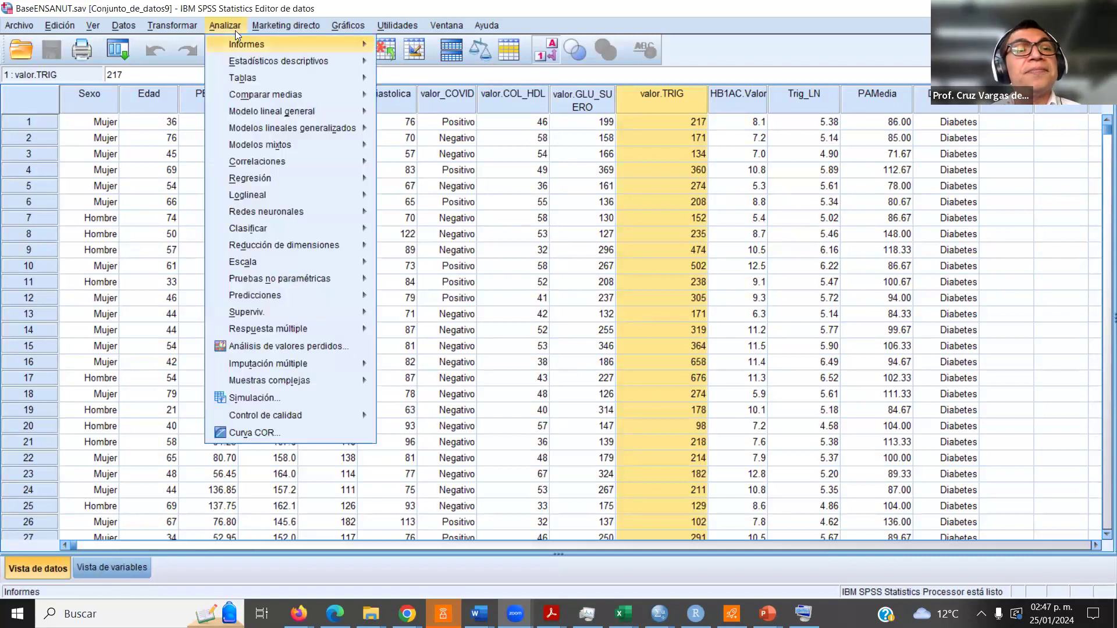
mouse_move(285, 64)
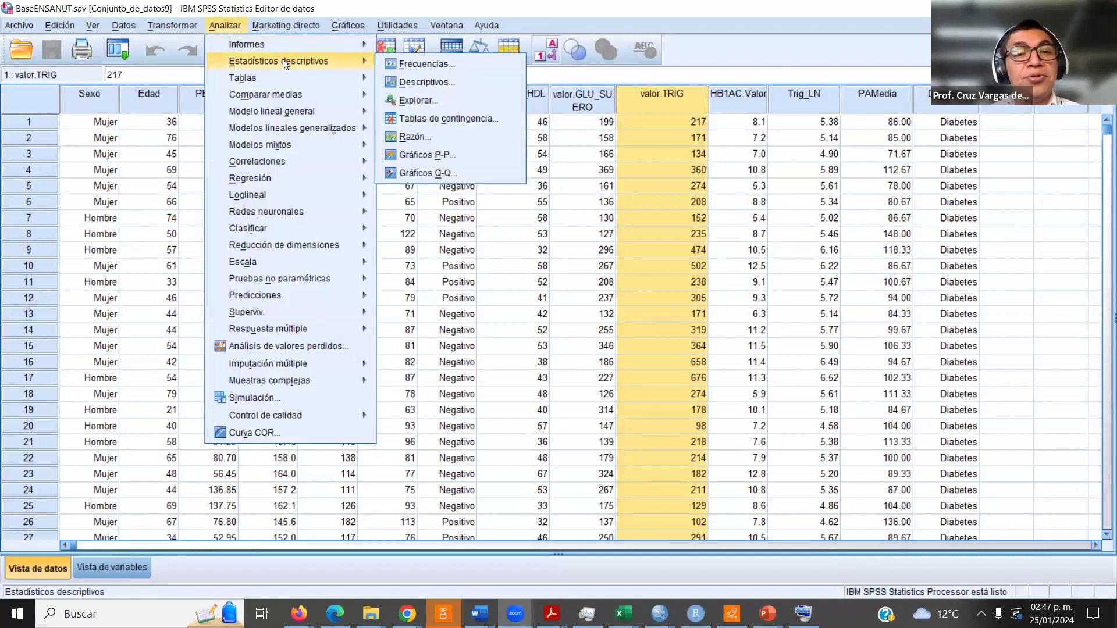
left_click(438, 99)
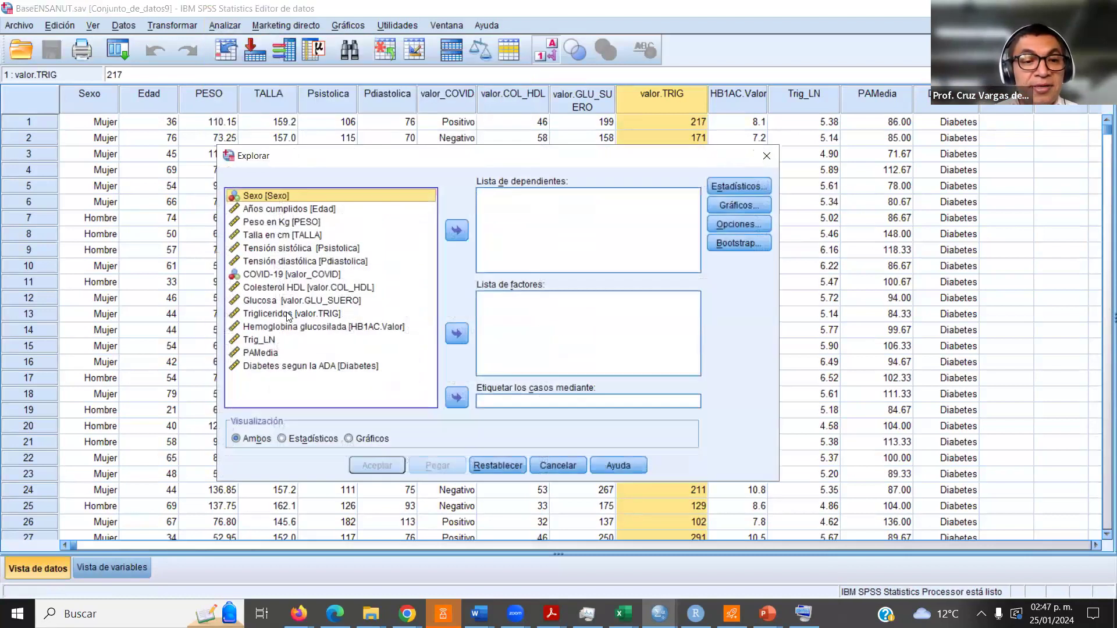
left_click(287, 314)
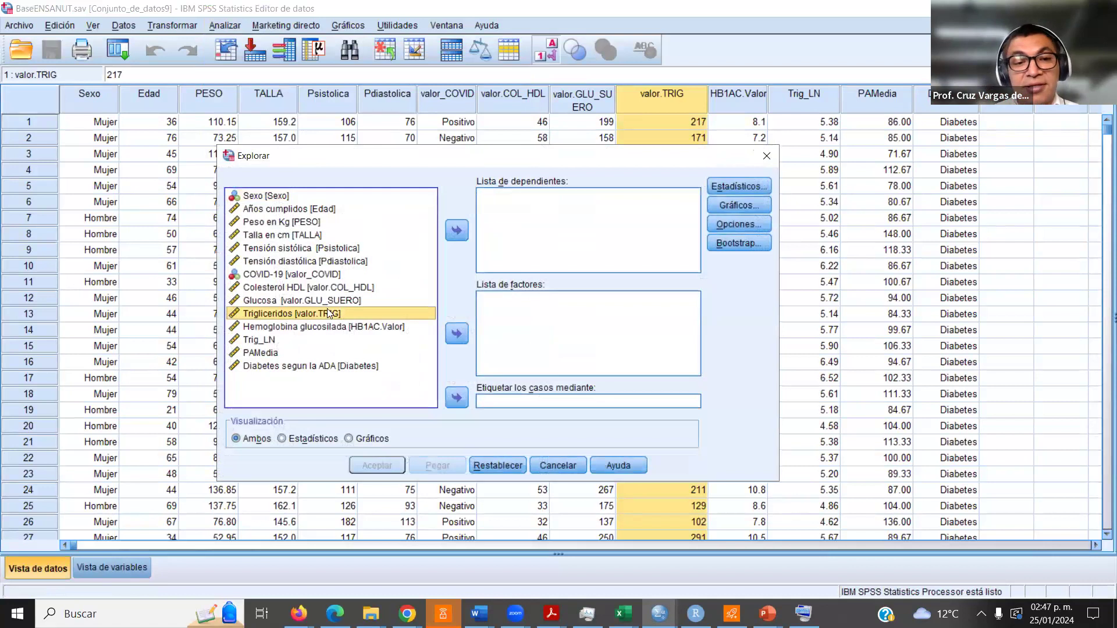
left_click(457, 230)
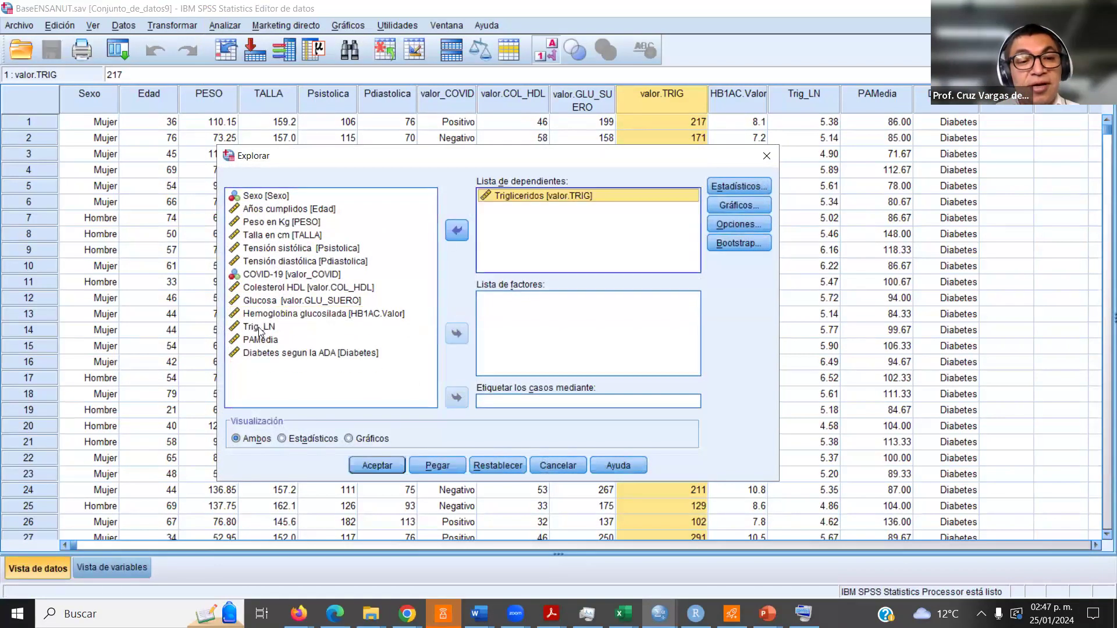
left_click(458, 233)
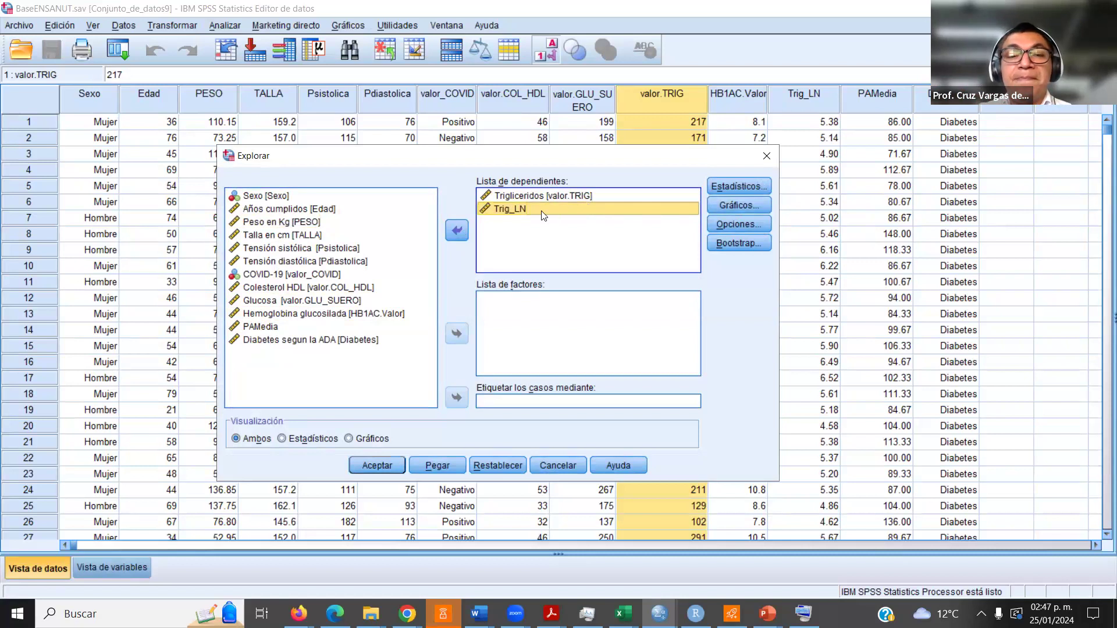
left_click(460, 234)
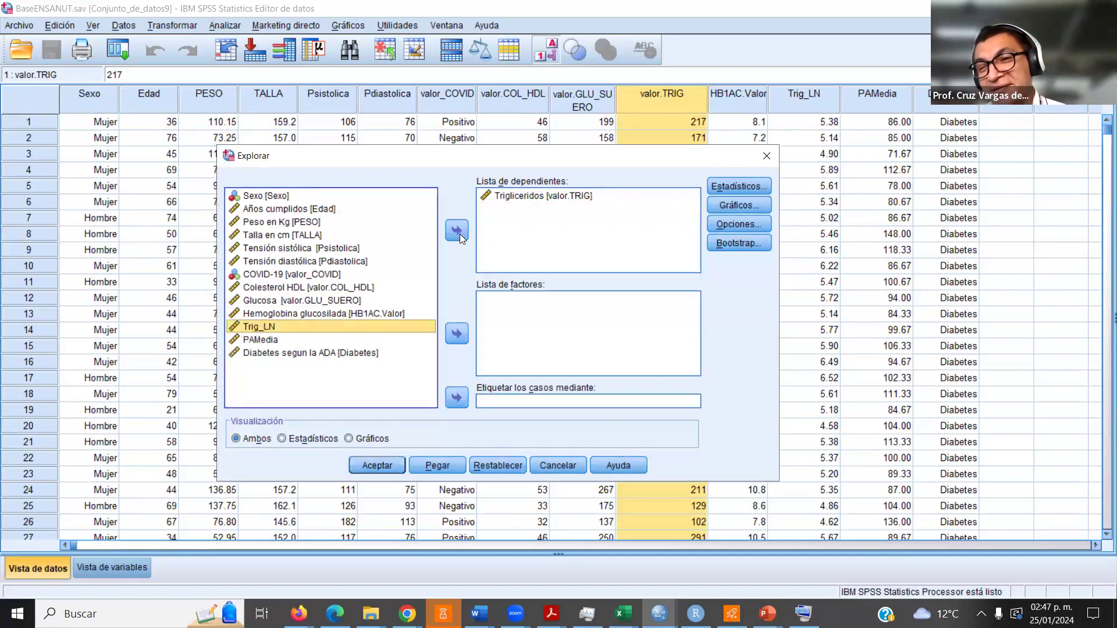
left_click(557, 198)
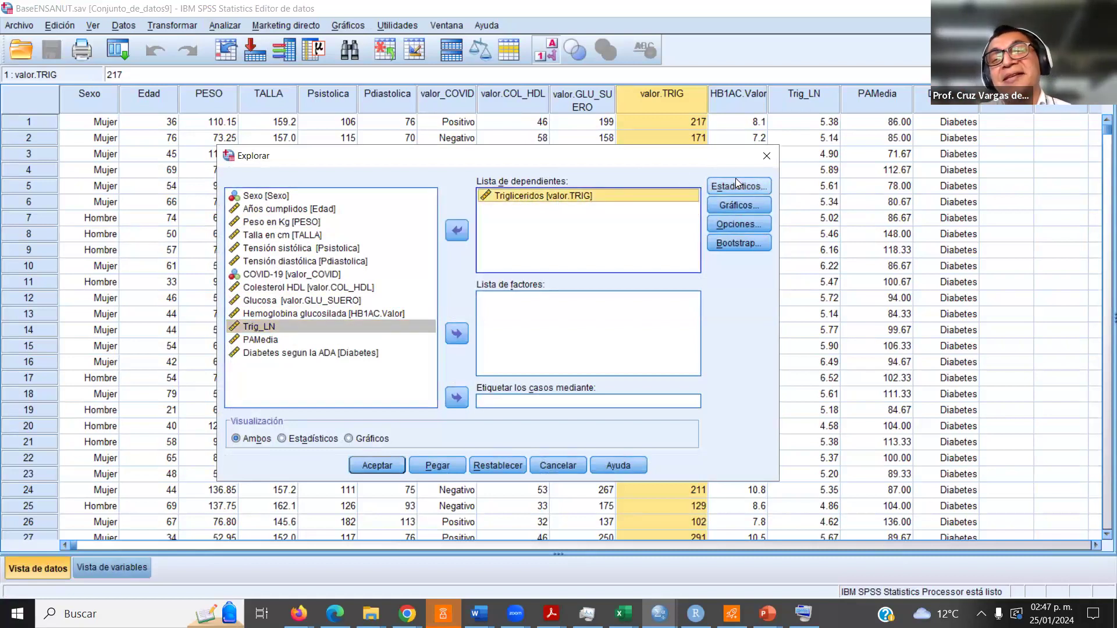
Step: Keep descriptives with a 95% confidence interval for the mean, and choose a histogram instead of the stem-and-leaf plot
left_click(736, 187)
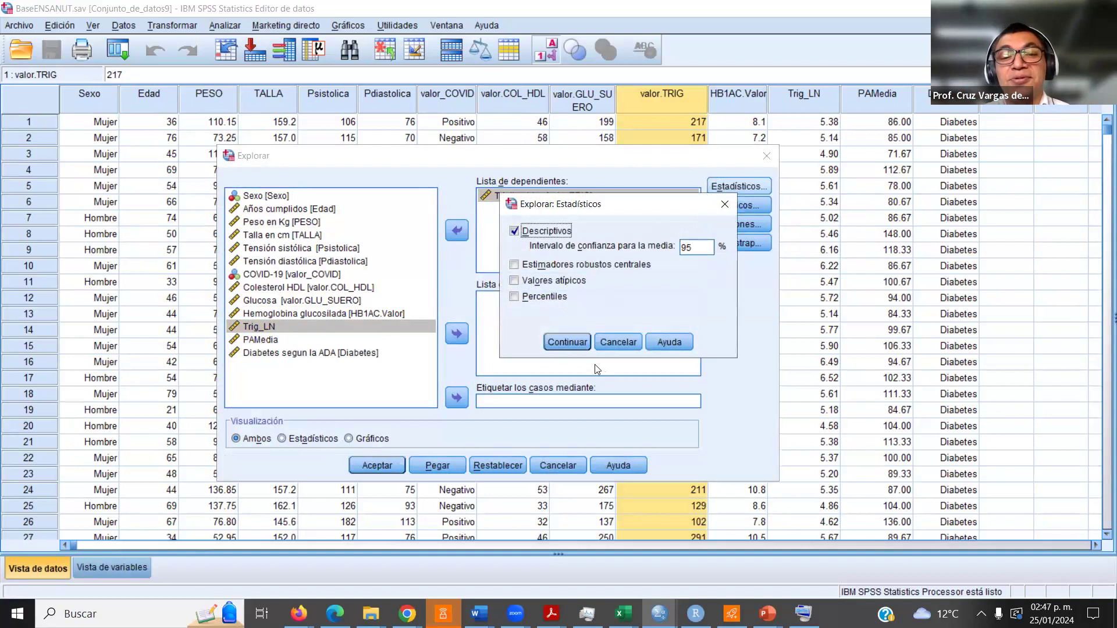
left_click(567, 342)
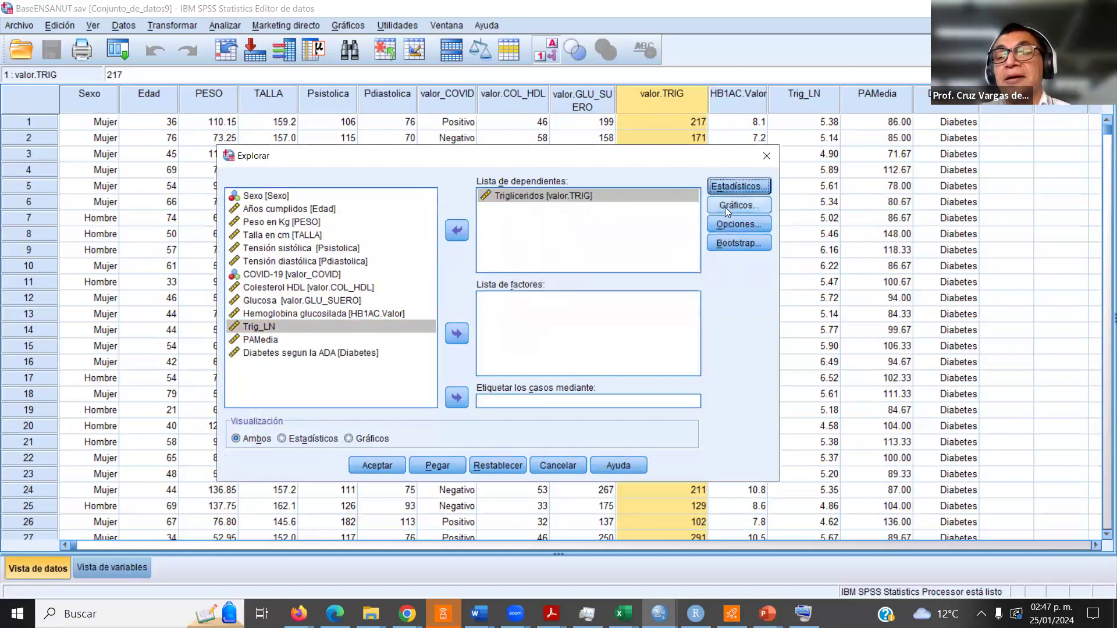
left_click(727, 207)
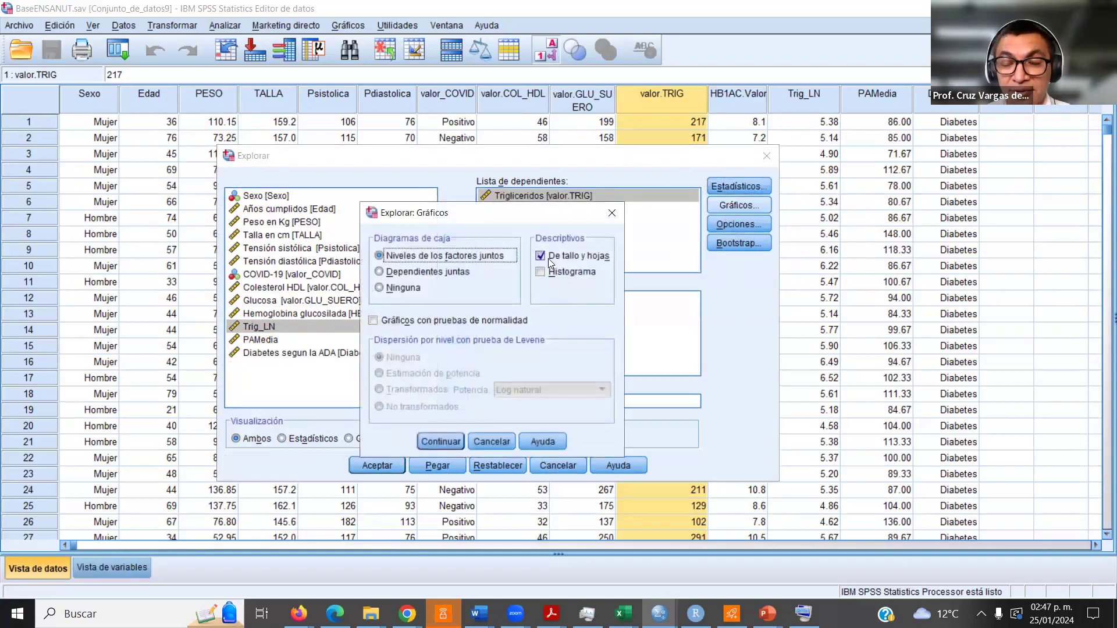
left_click(543, 257)
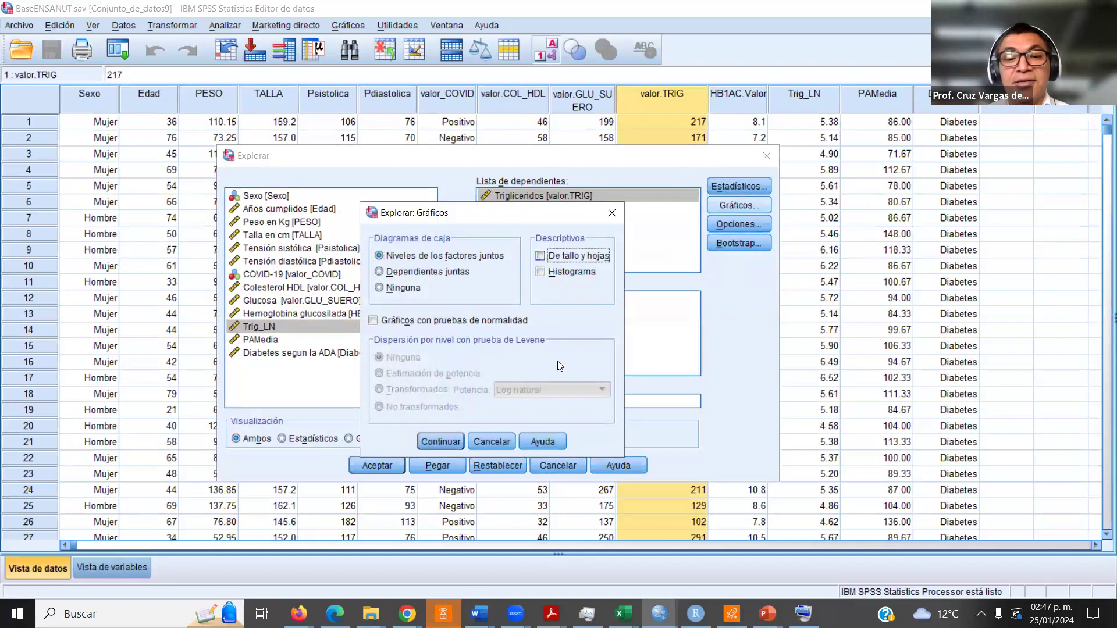
left_click(542, 271)
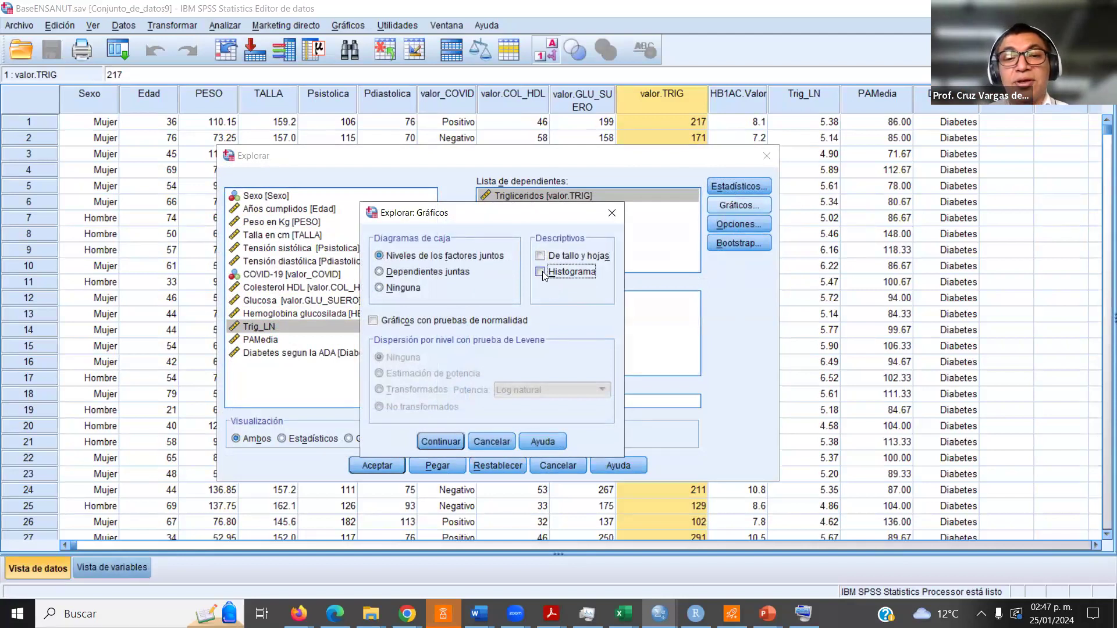
left_click(547, 450)
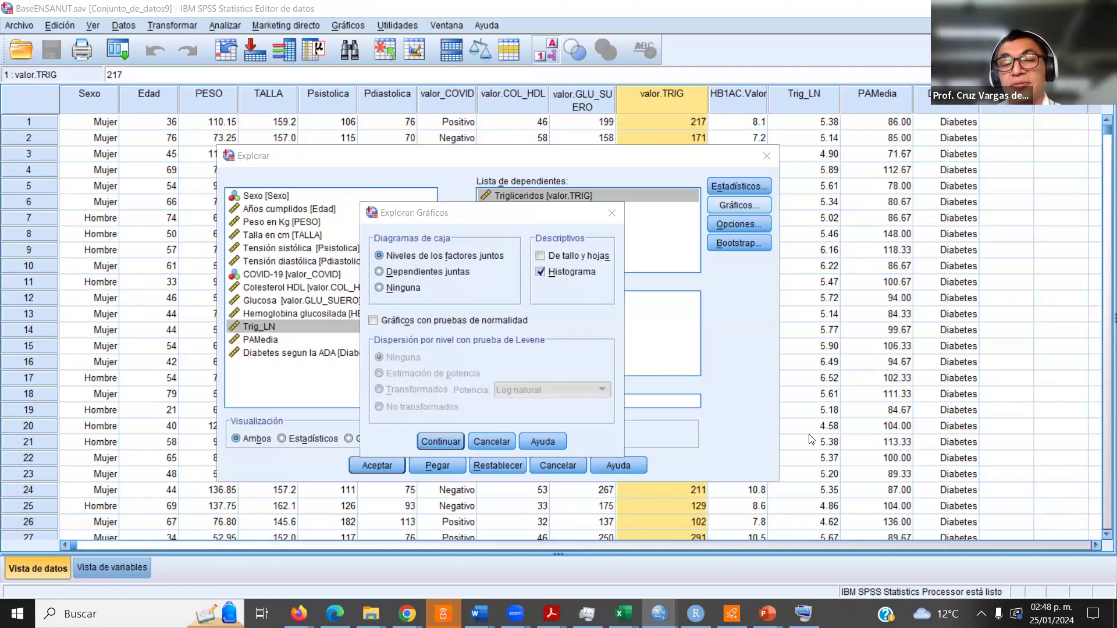
Step: Include plots with normality tests and run the Explore analysis of Trigliceridos
left_click(405, 320)
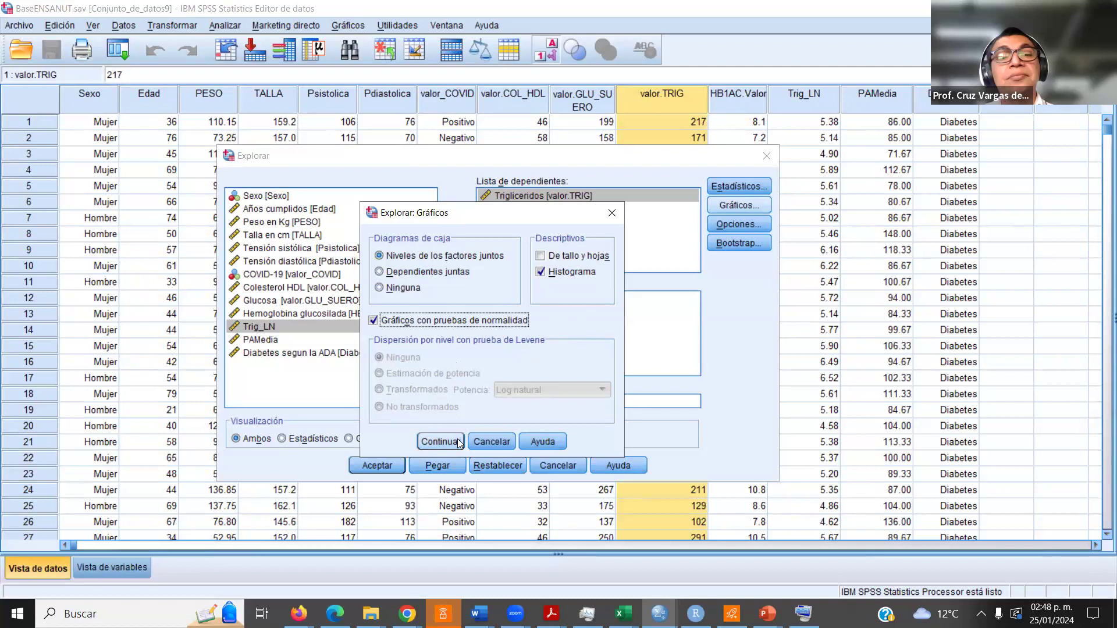
left_click(449, 447)
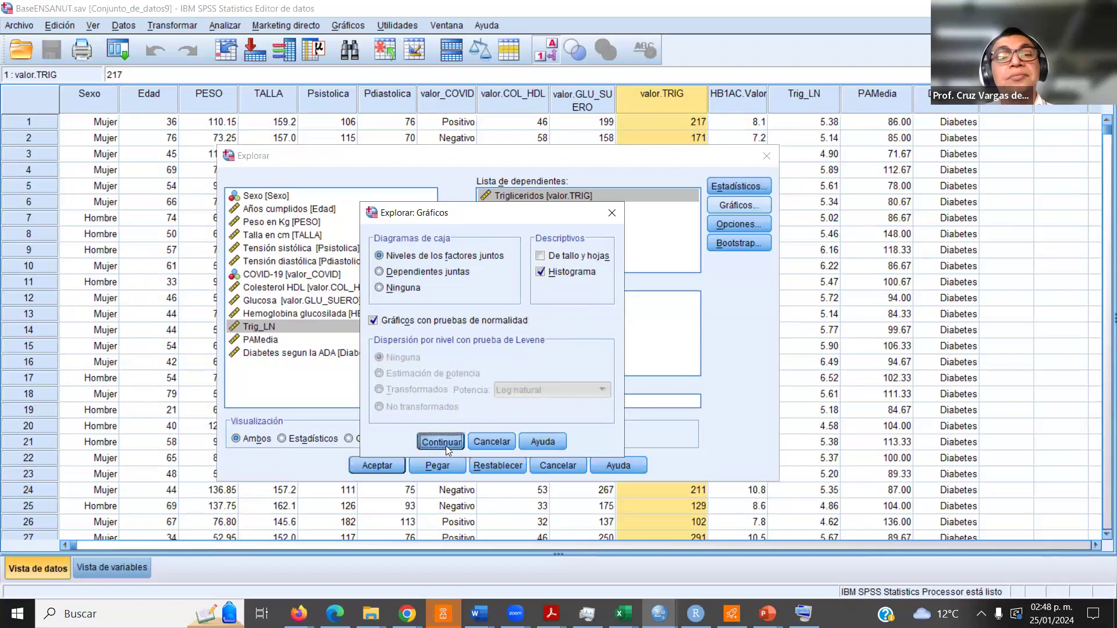
left_click(442, 441)
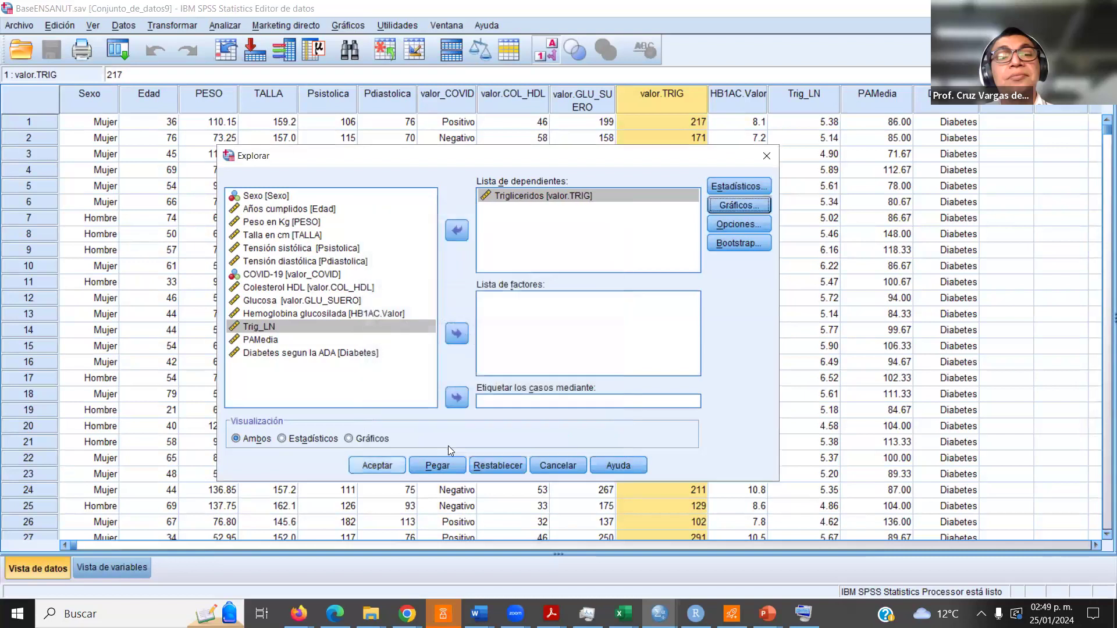
key("Return")
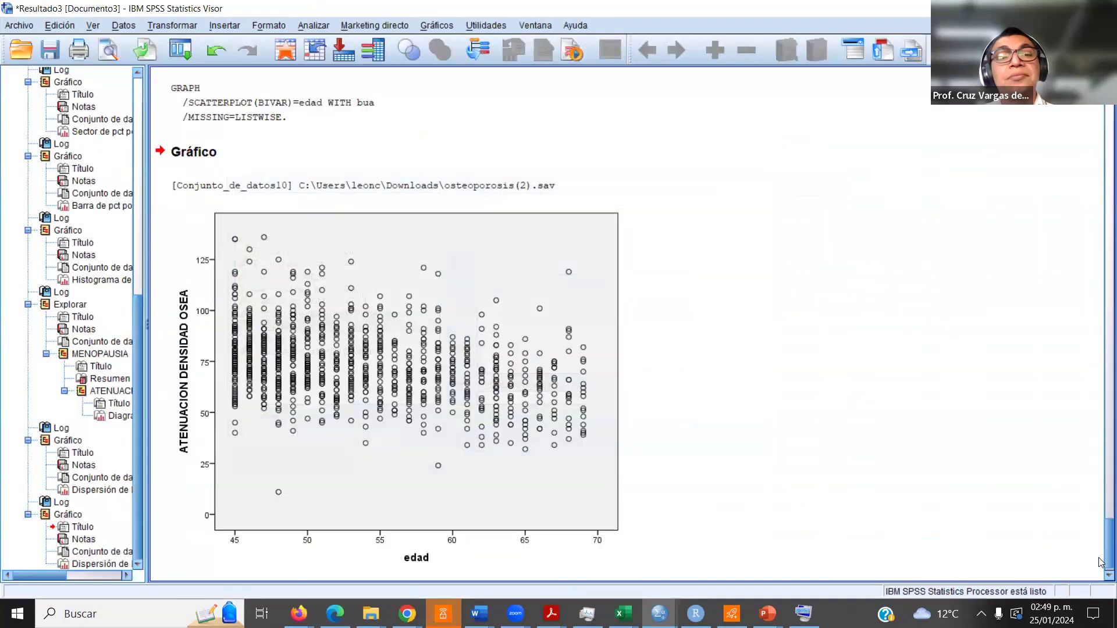
scroll(1100, 576, "down", 1)
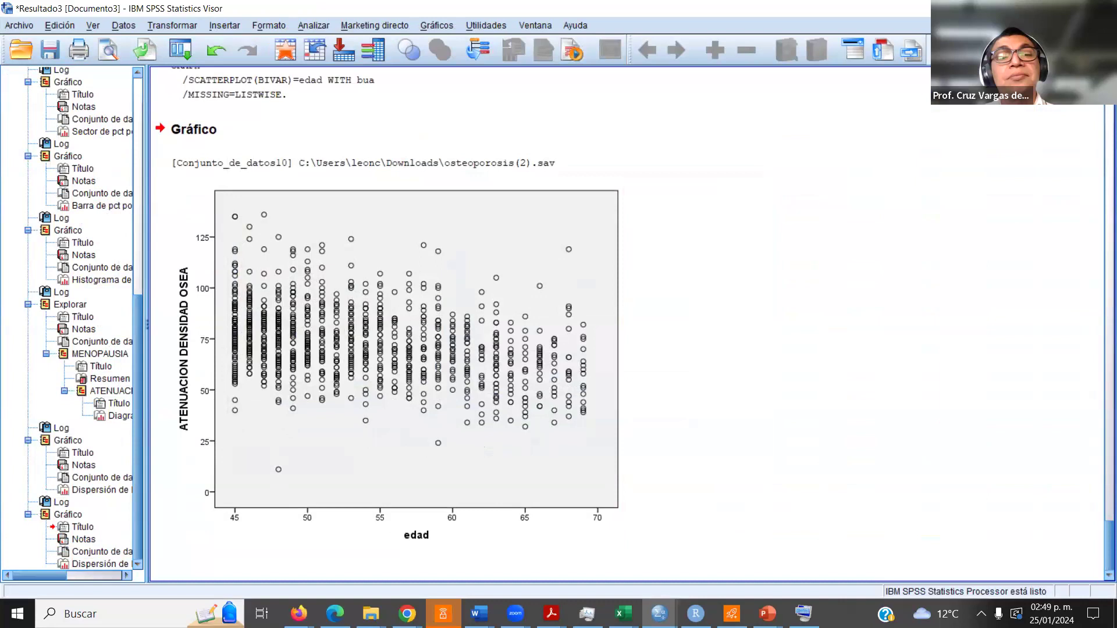
left_click(750, 453)
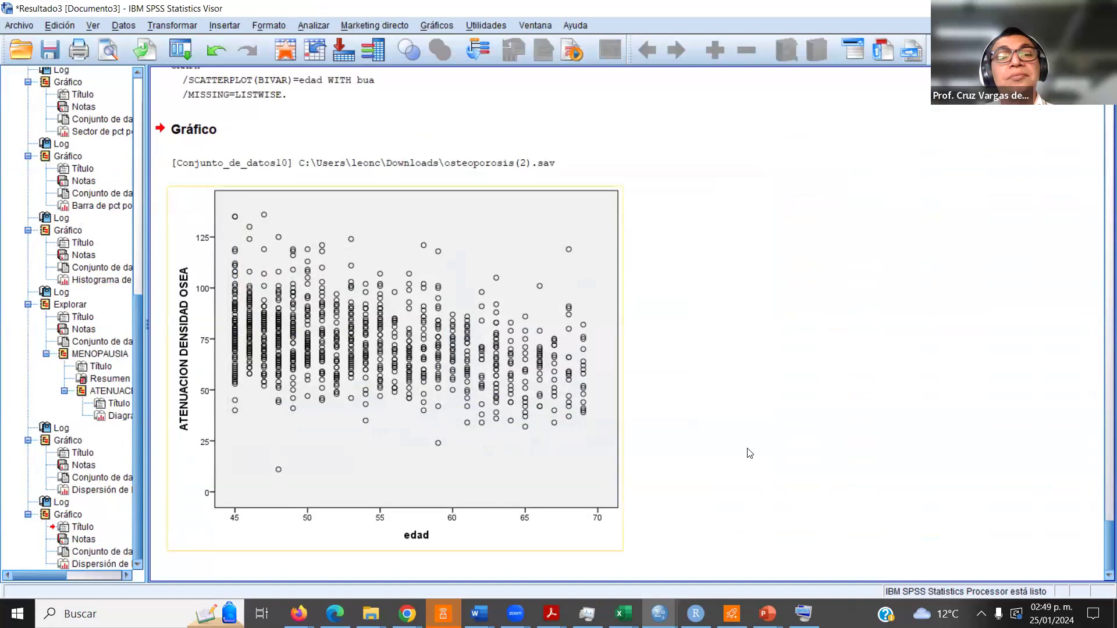
left_click(731, 364)
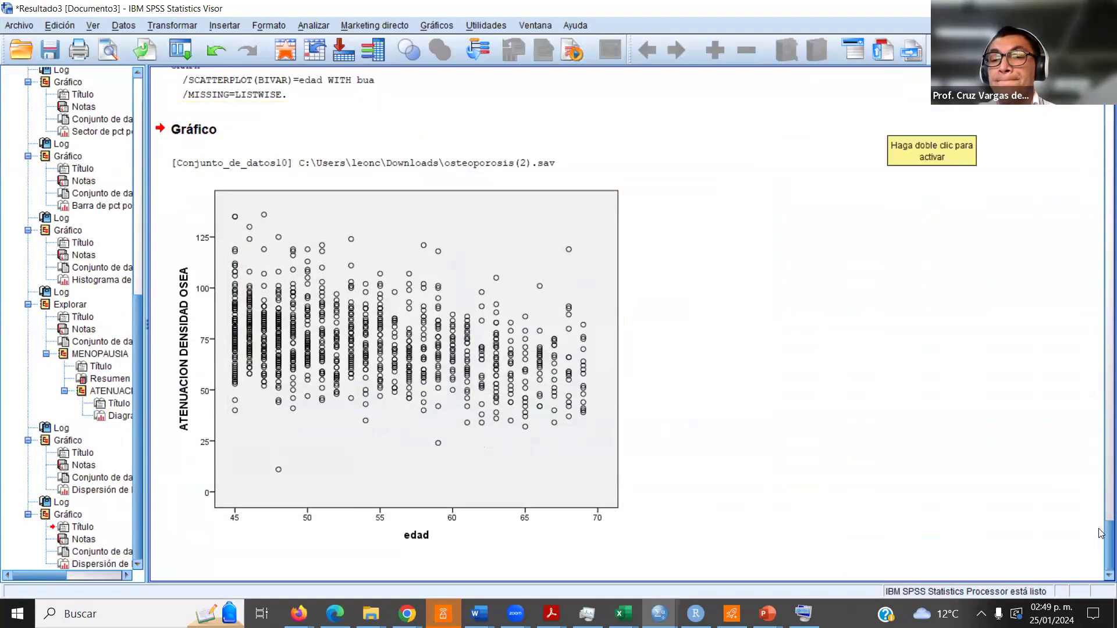
left_click(874, 492)
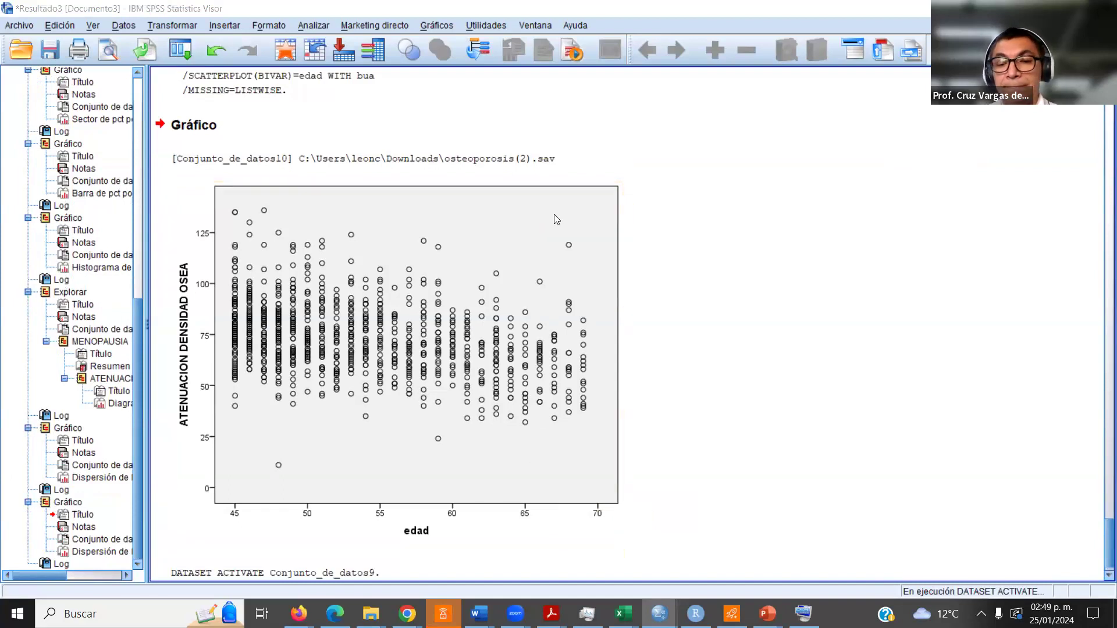
scroll(1102, 573, "down", 1)
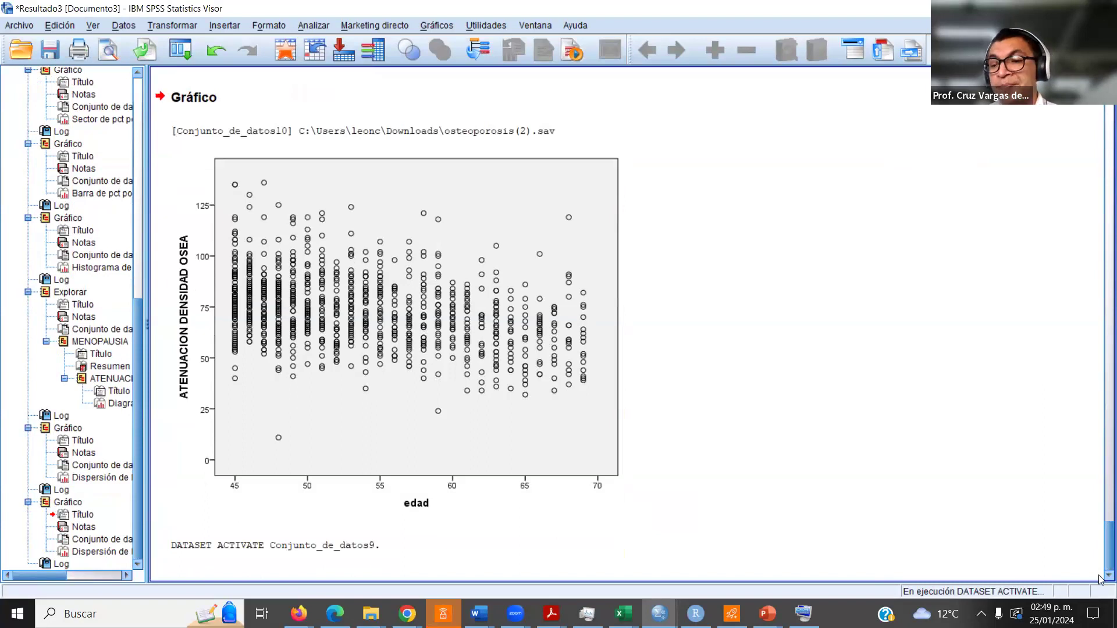
left_click(409, 435)
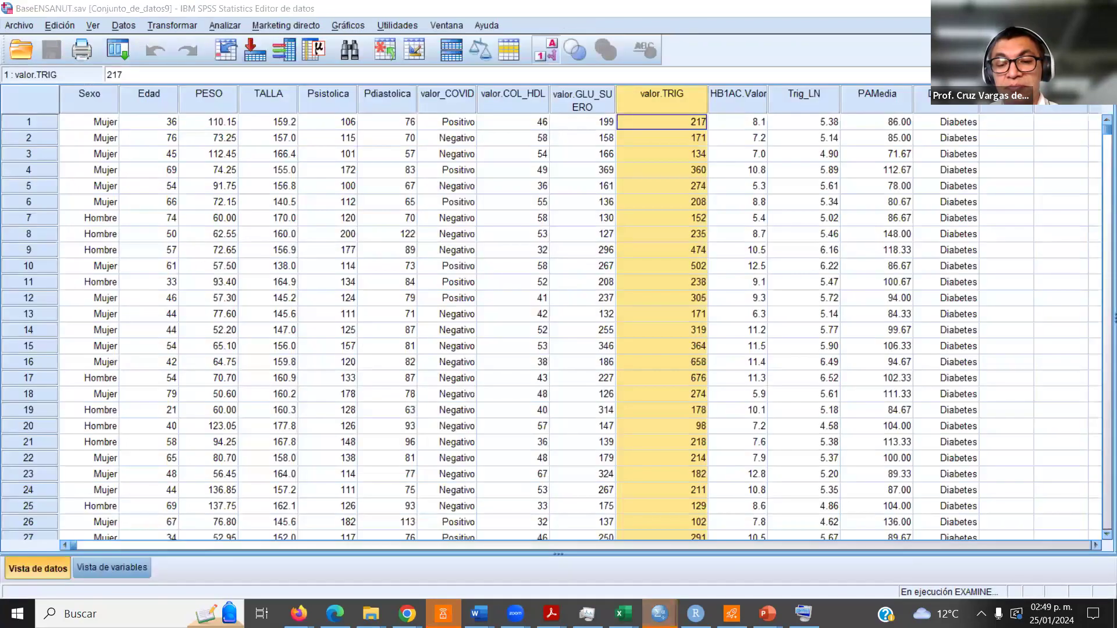
Step: Return to the Resultado3 output document and outline the Asimetría and Curtosis rows of the Descriptivos table
mouse_move(660, 614)
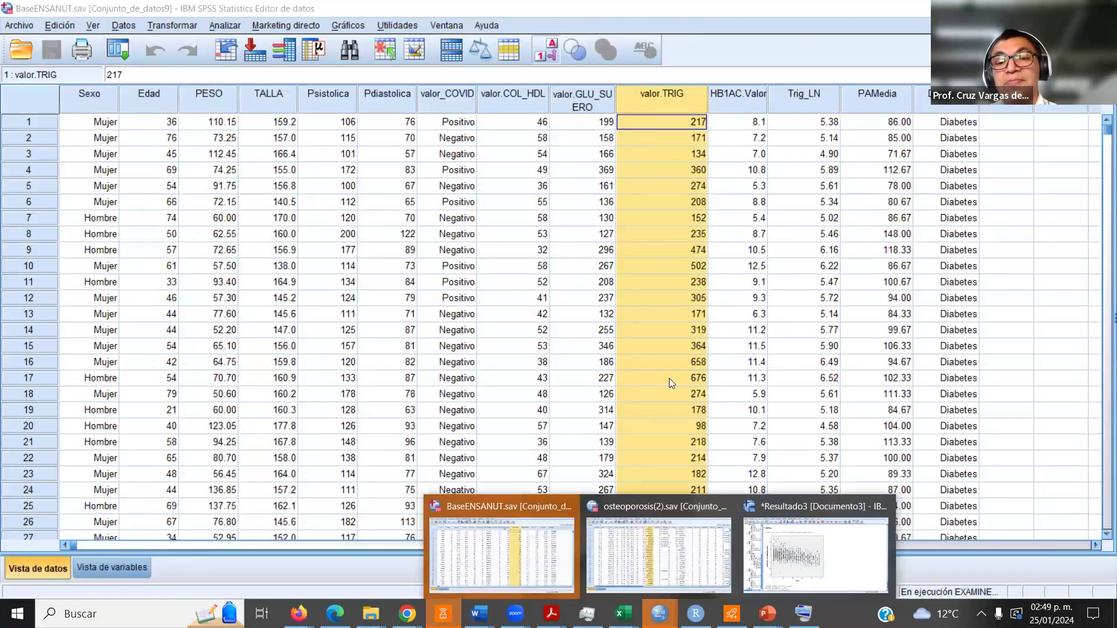
left_click(794, 545)
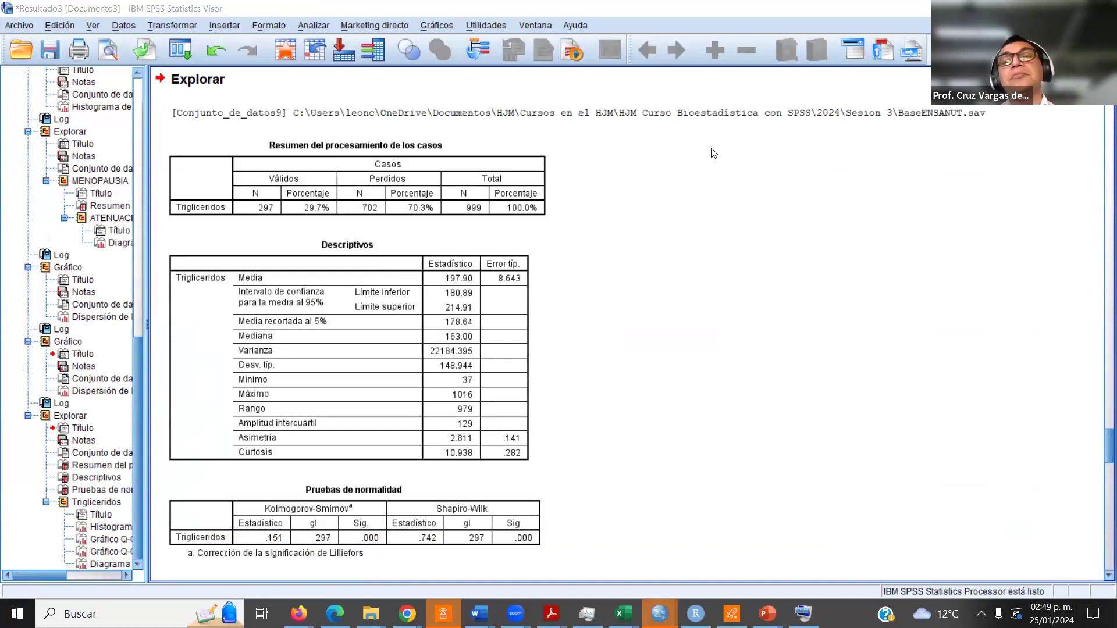
left_click(370, 437)
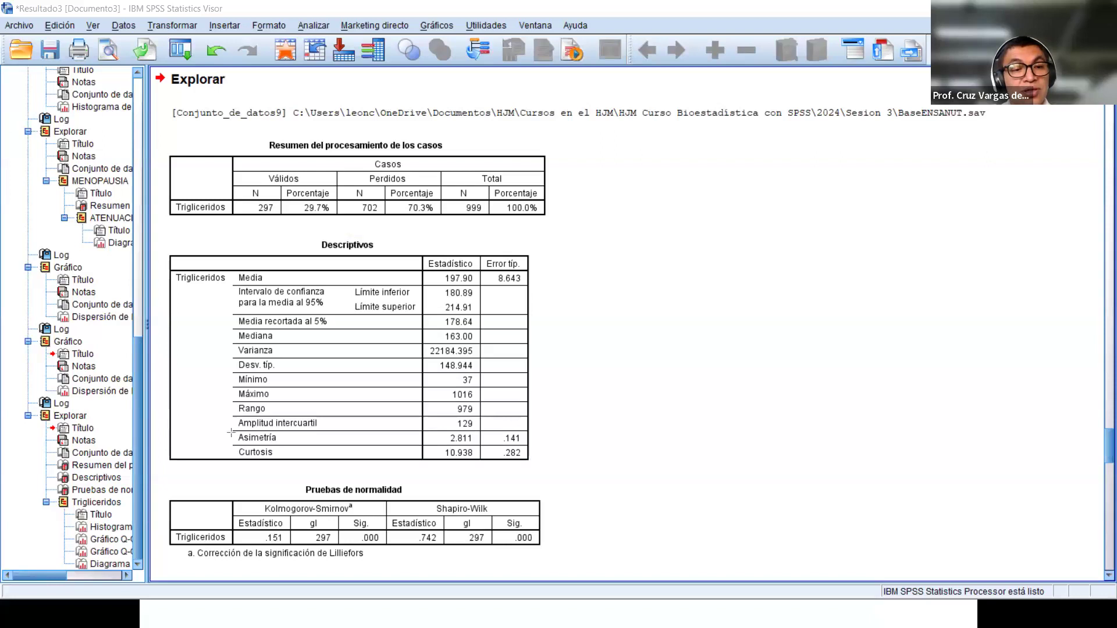
left_click_drag(231, 429, 485, 465)
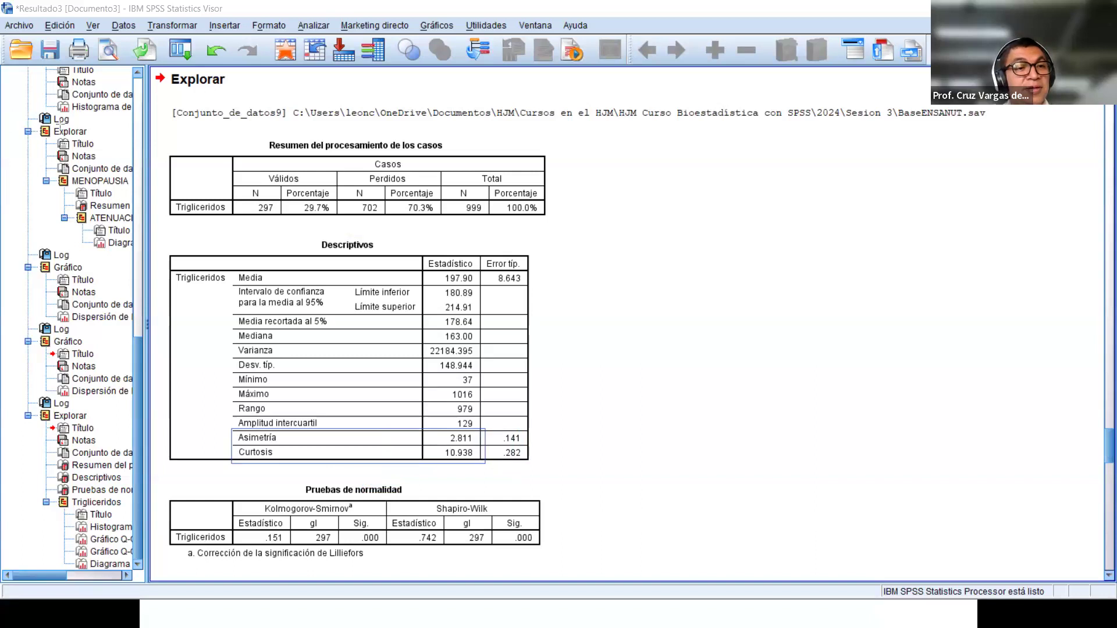
Step: Annotate the reference ranges "Asimetria -0.5 a 0.5" and "Curtosis -2 a 2" beside the Descriptivos table
left_click(617, 419)
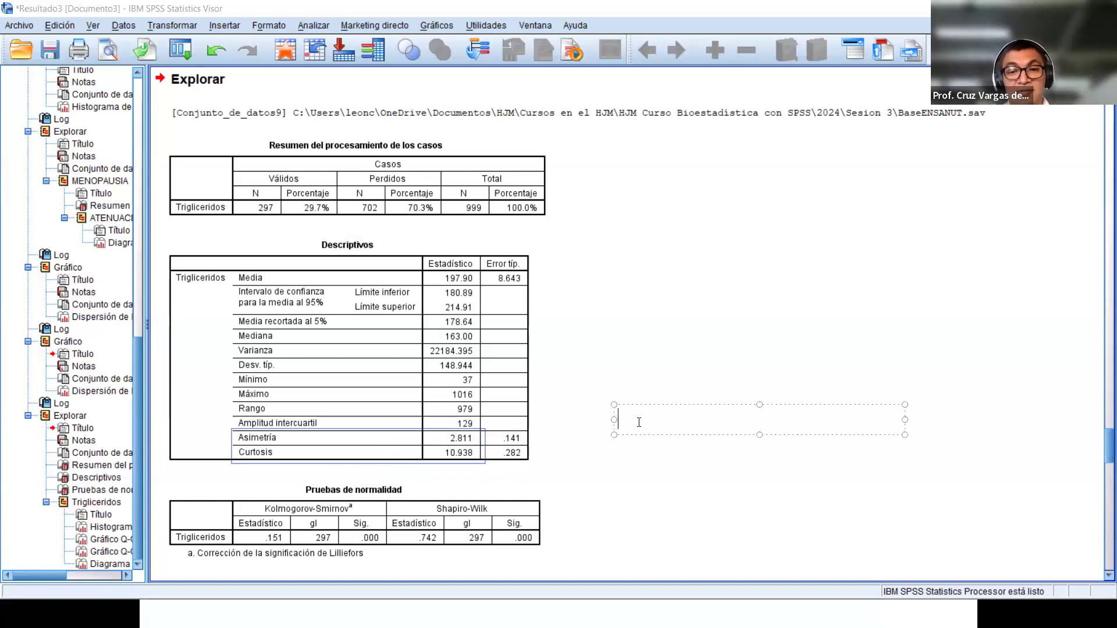
type("Asimetri")
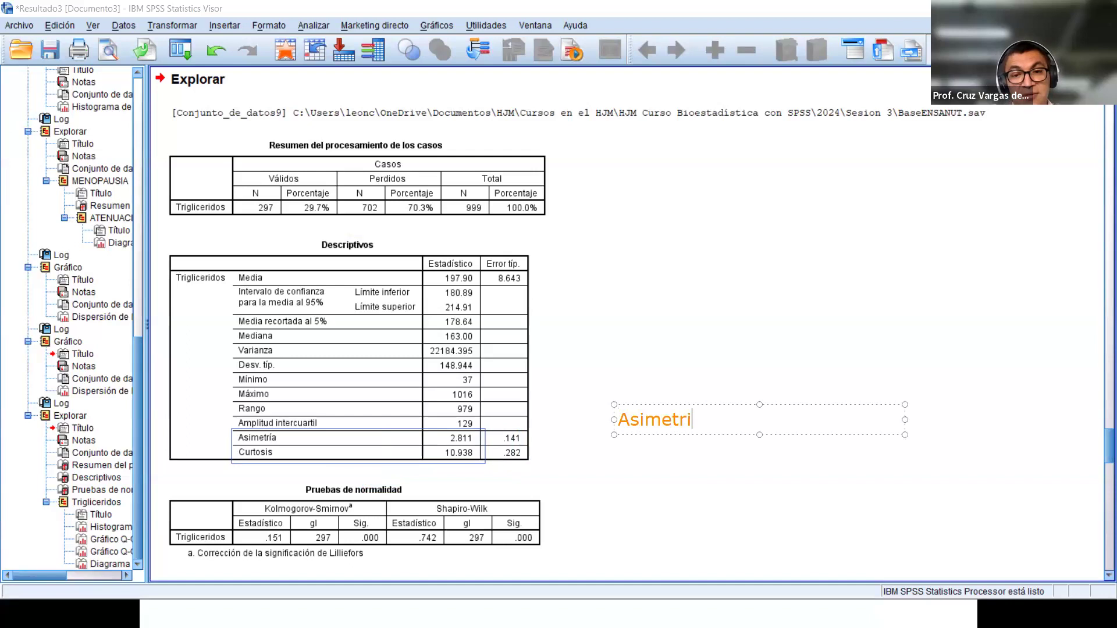
type("a -0")
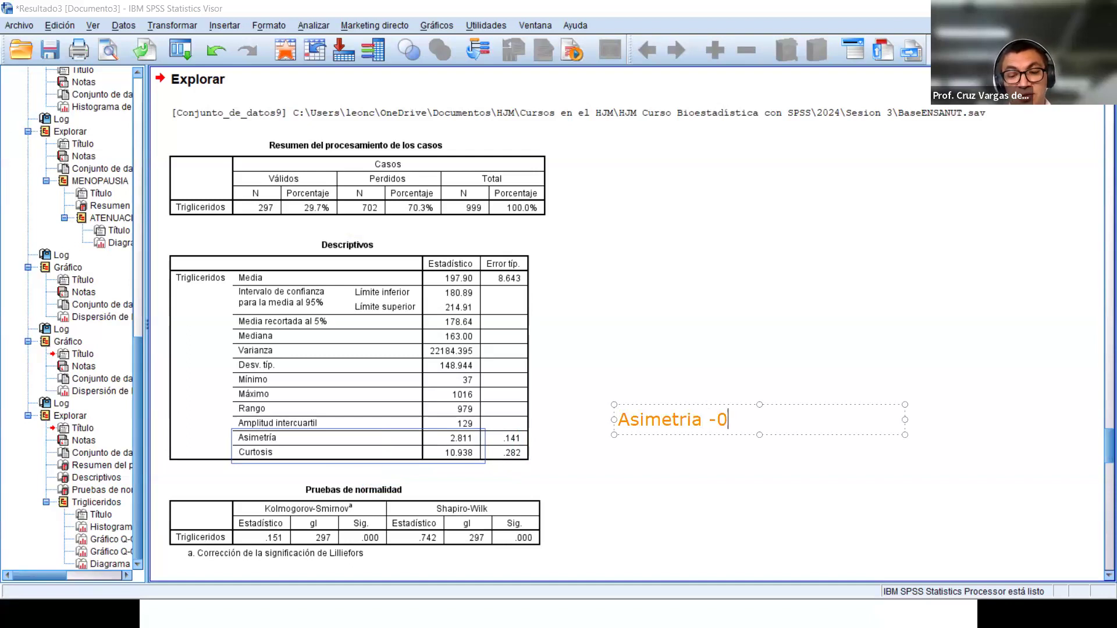
type(".5 a 0")
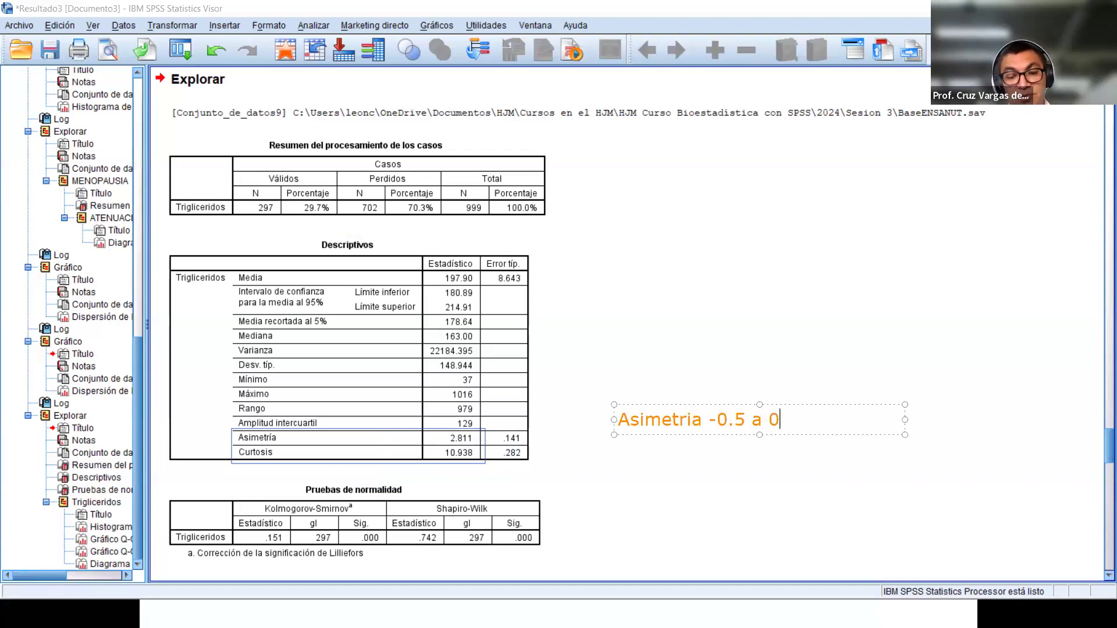
type(".5")
key("Return")
type("Curtoss")
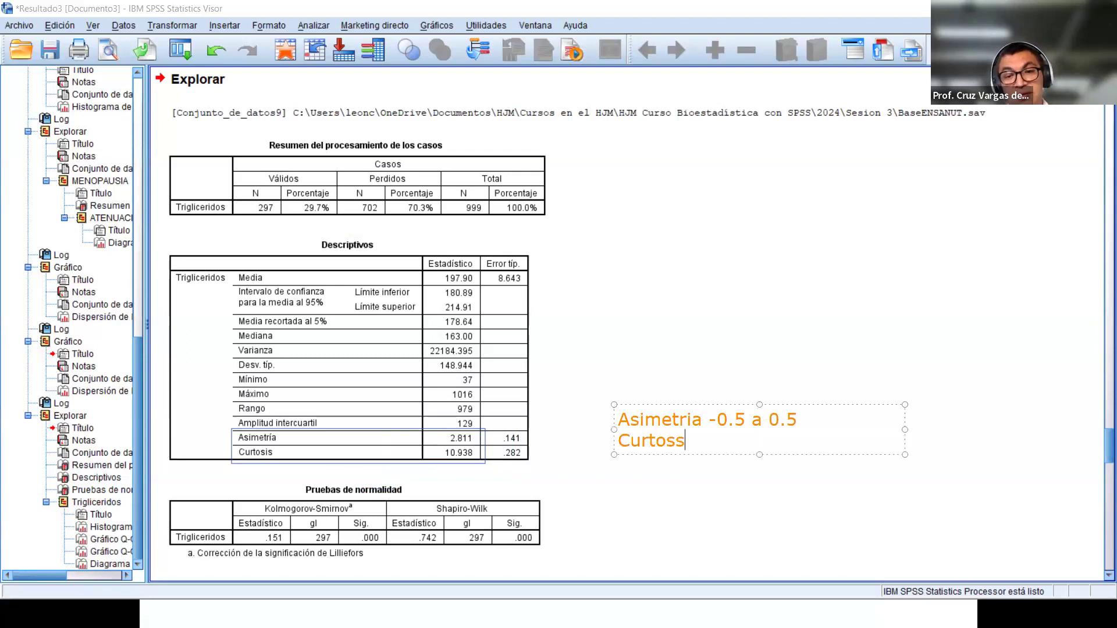
key("BackSpace")
type("is -2 a 2")
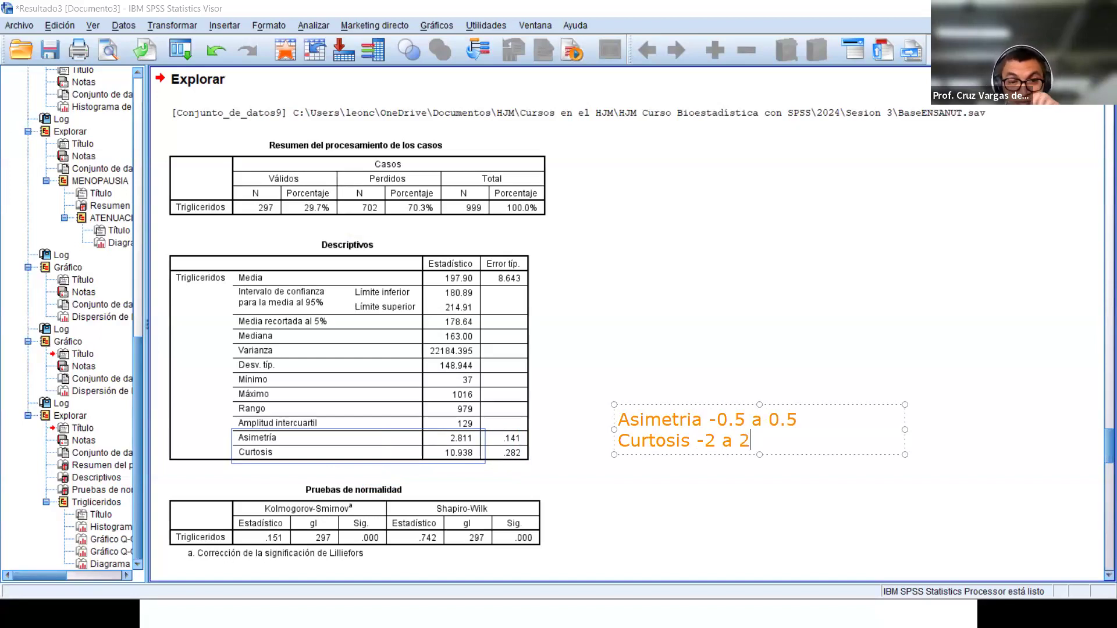
left_click(570, 445)
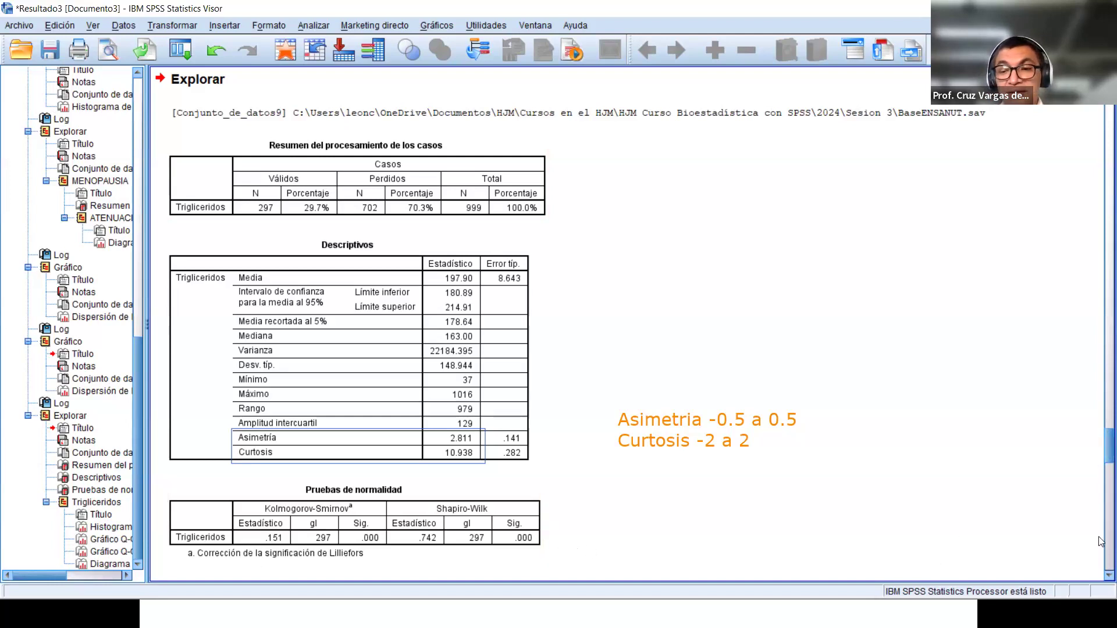
Step: Outline the Kolmogorov-Smirnov section of the Pruebas de normalidad table and its Sig. value
scroll(1100, 579, "down", 4)
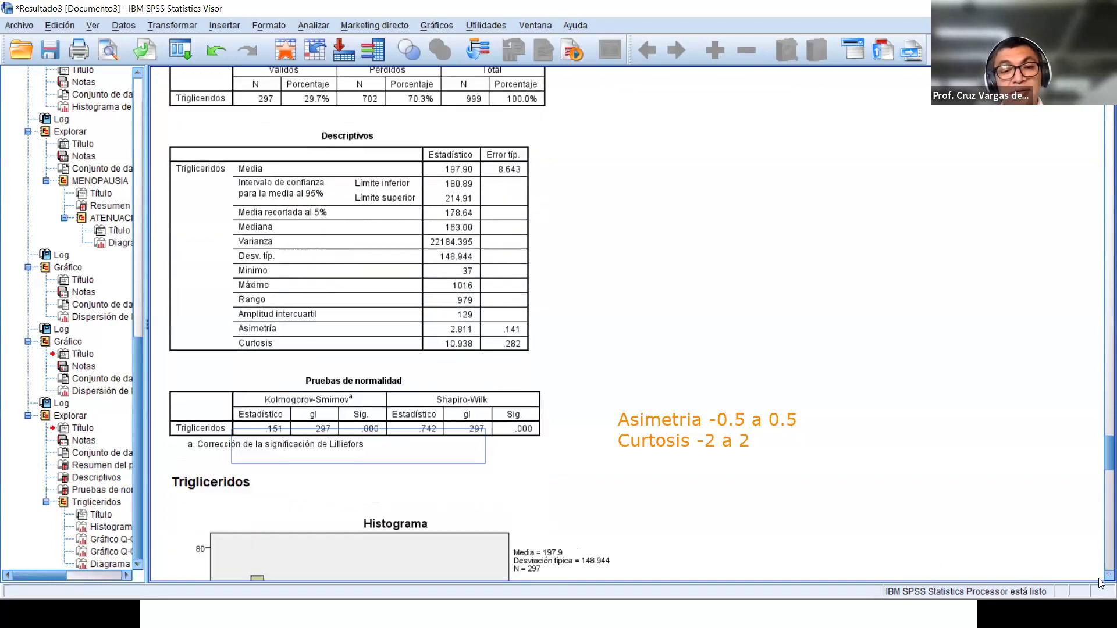
scroll(1100, 582, "down", 2)
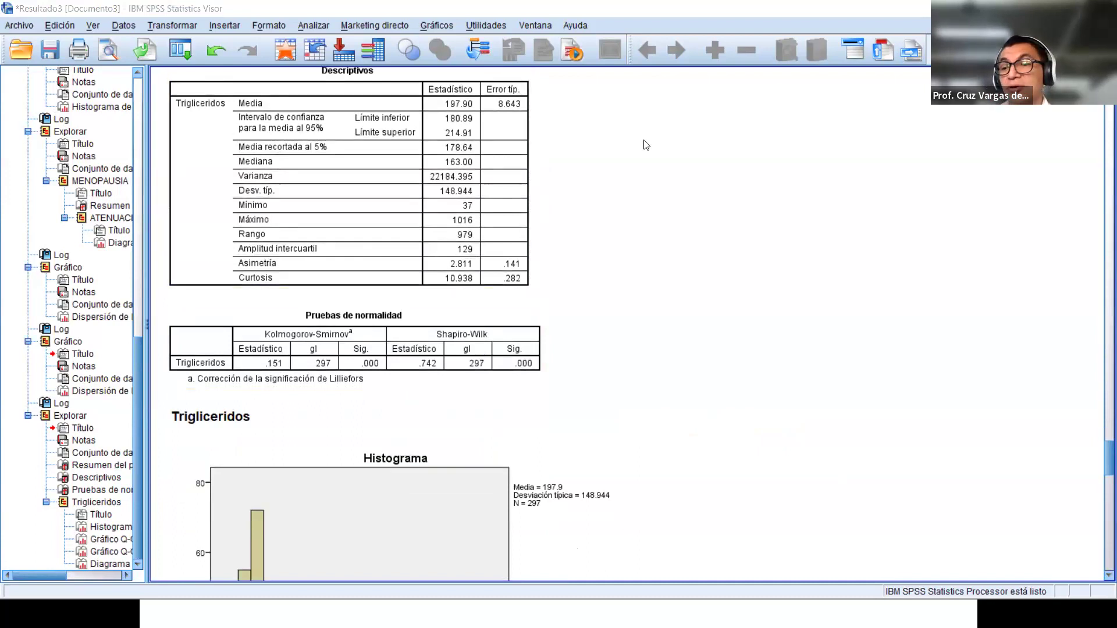
left_click_drag(1100, 469, 1100, 446)
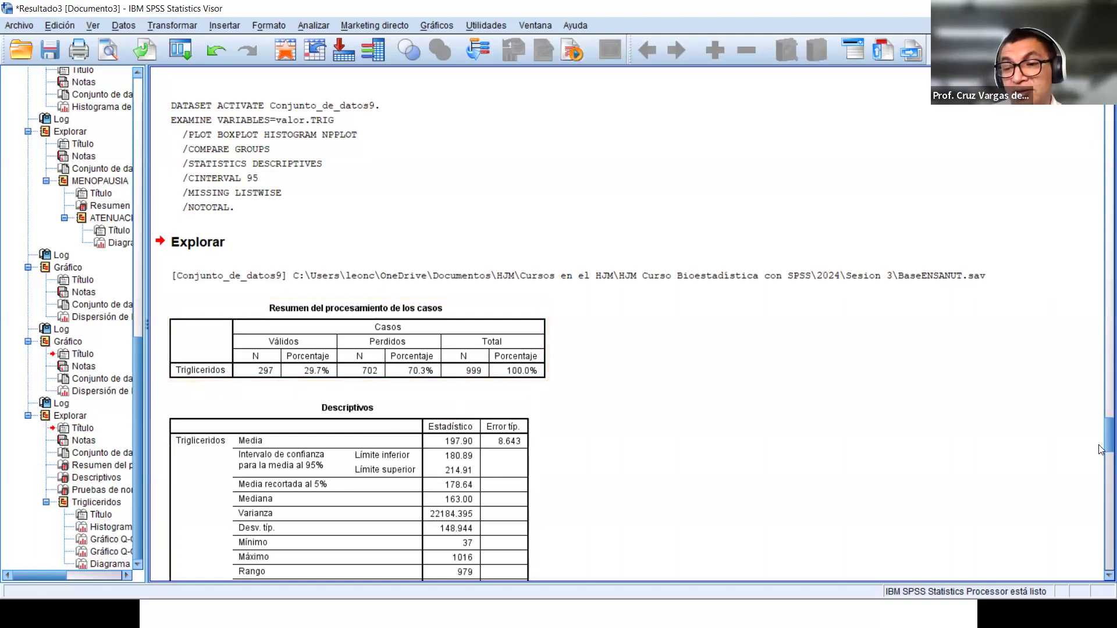
scroll(1097, 461, "down", 5)
scroll(1102, 478, "down", 10)
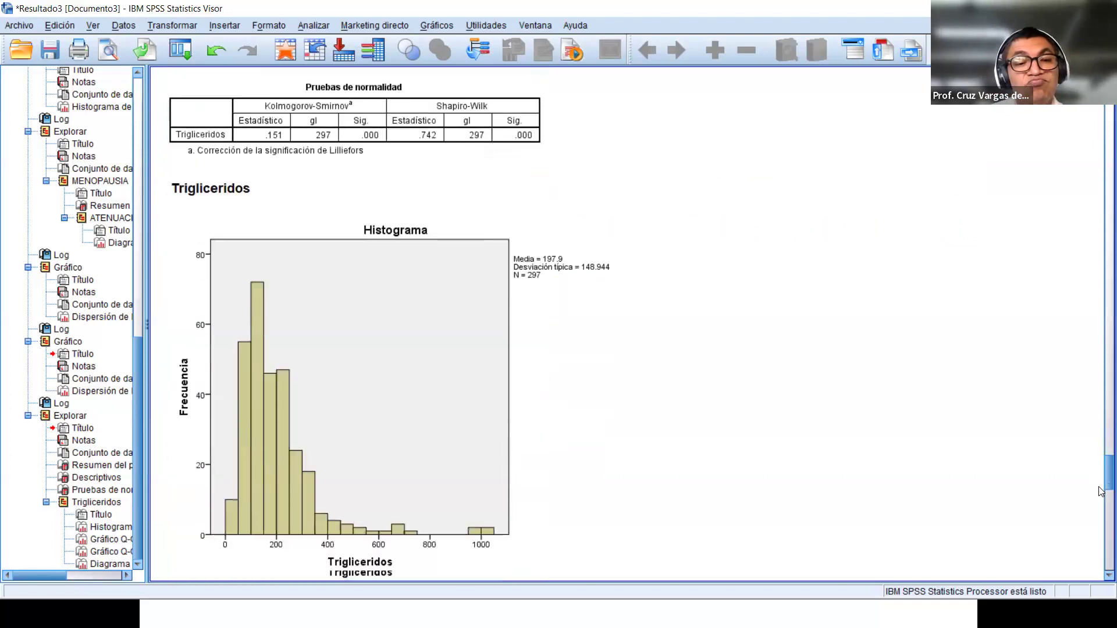
scroll(1101, 483, "up", 5)
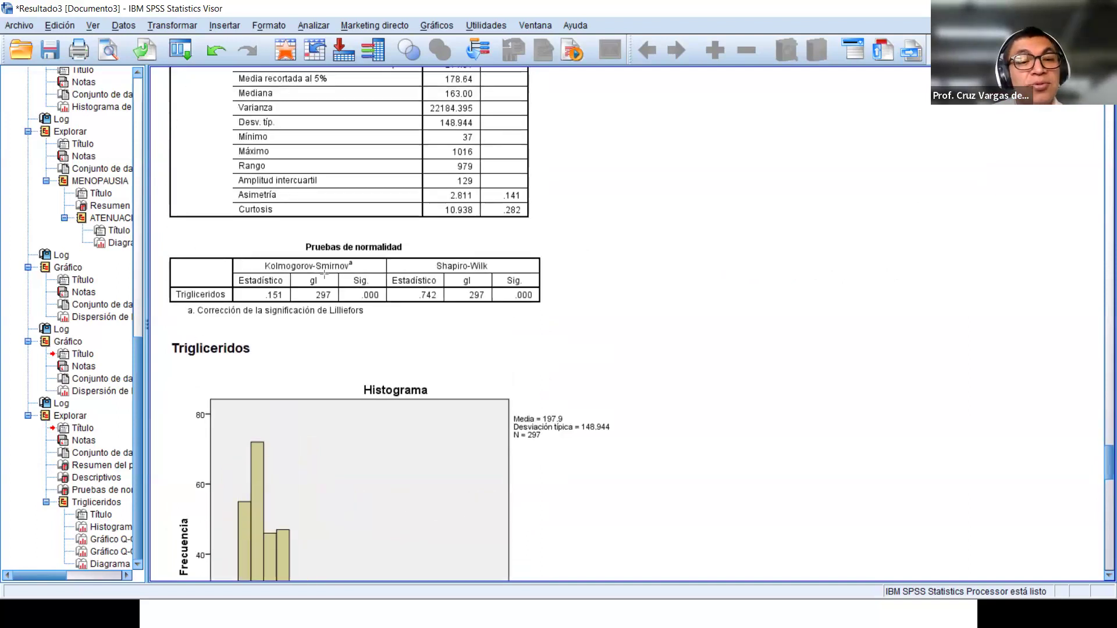
left_click_drag(169, 252, 386, 319)
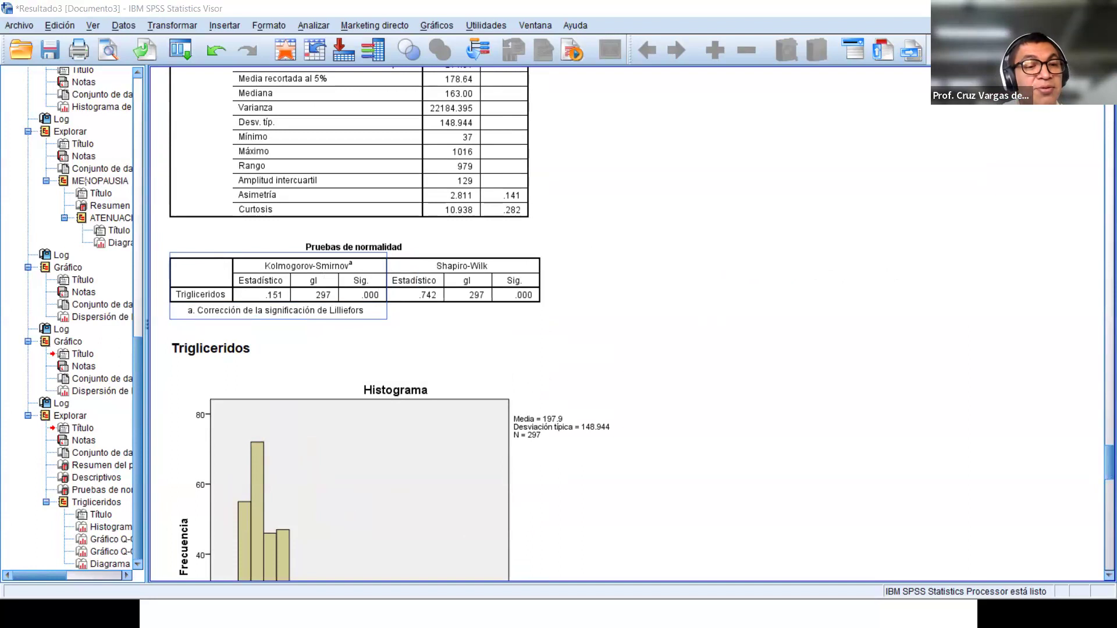
left_click_drag(344, 272, 386, 297)
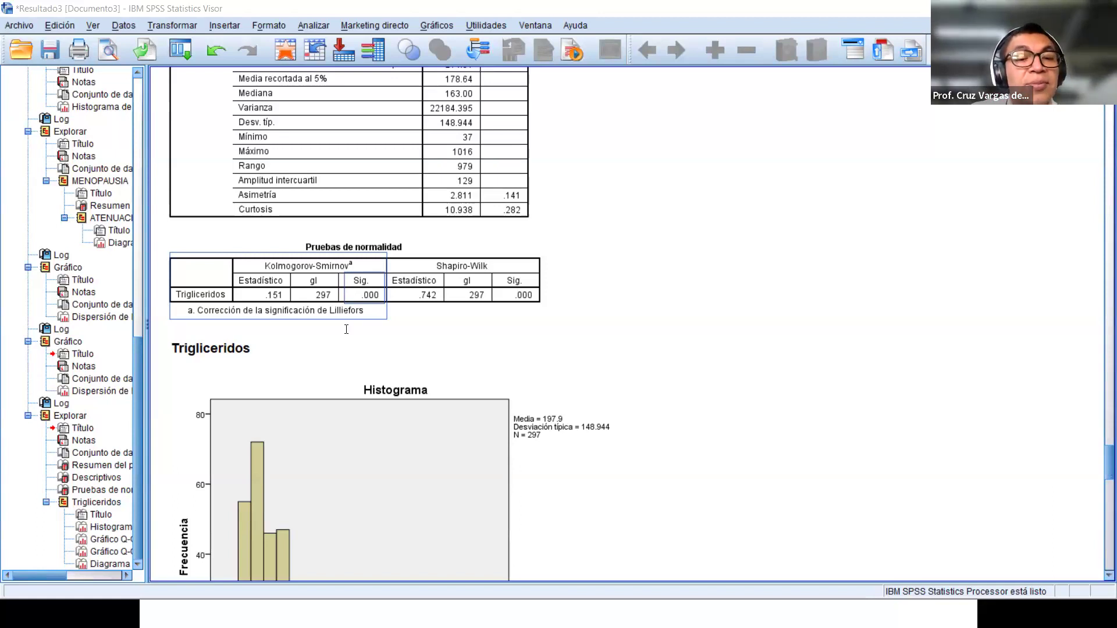
Step: Add the note "<0.001" below the outlined Kolmogorov-Smirnov significance value
left_click_drag(379, 317, 393, 336)
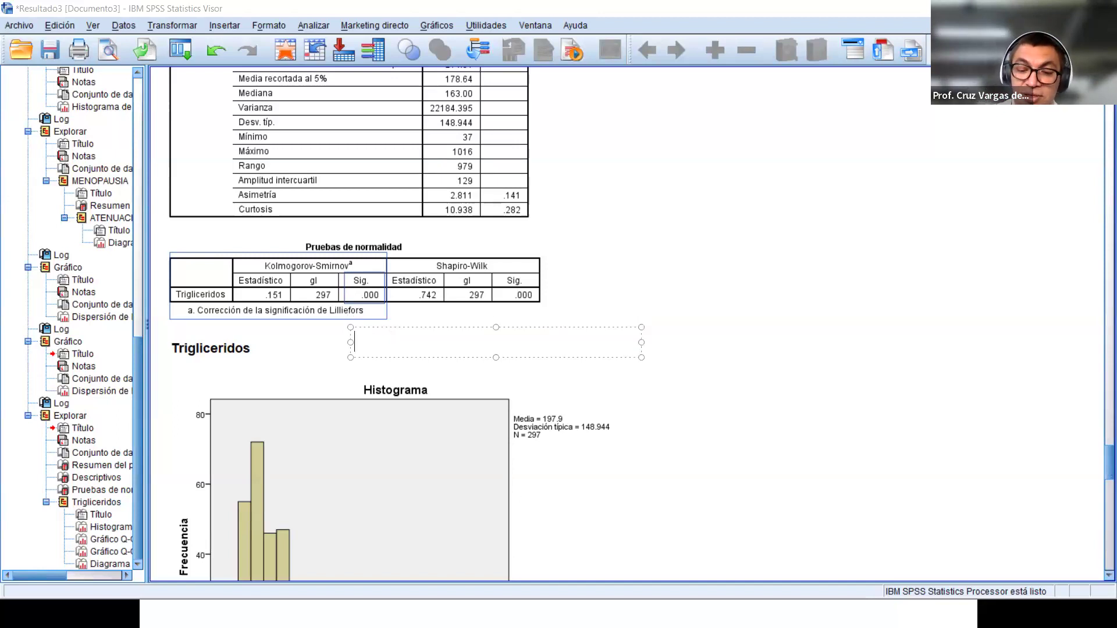
type("<0.001")
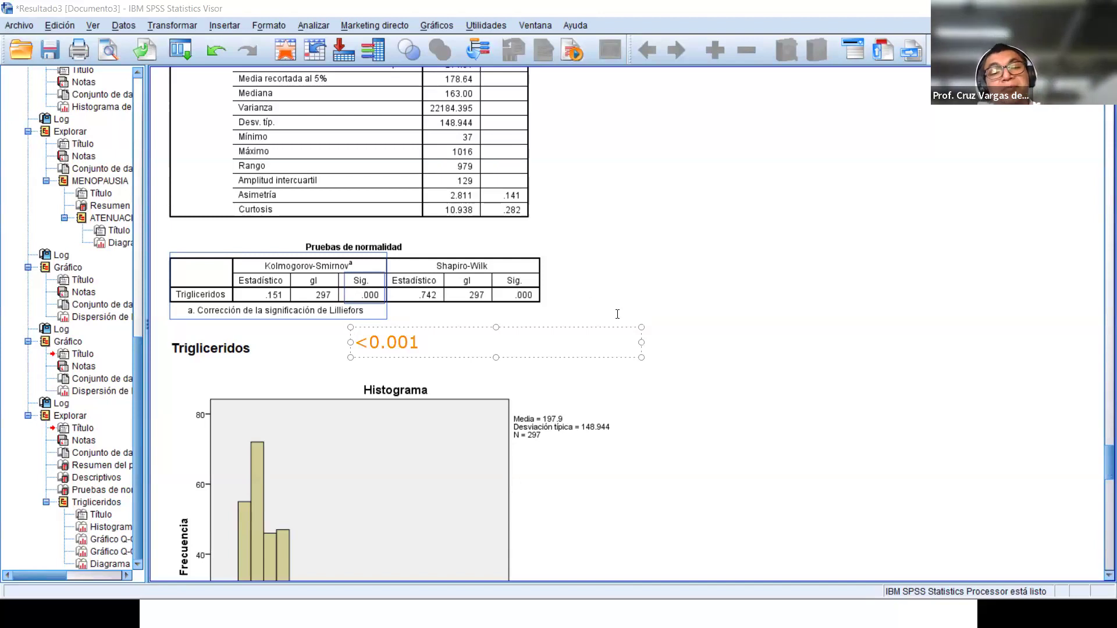
left_click(702, 304)
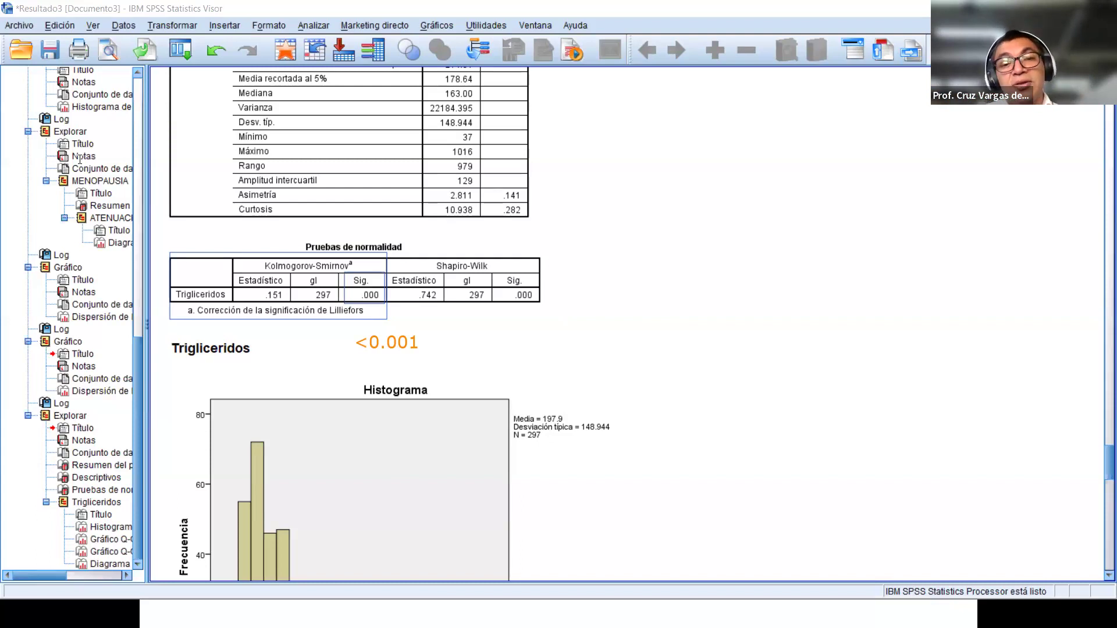
Step: Annotate the hypotheses "H0: Normalidad" and "Ha: No normalidad" beside the Pruebas de normalidad table, and clear all annotations when finished
left_click(584, 260)
type("H0")
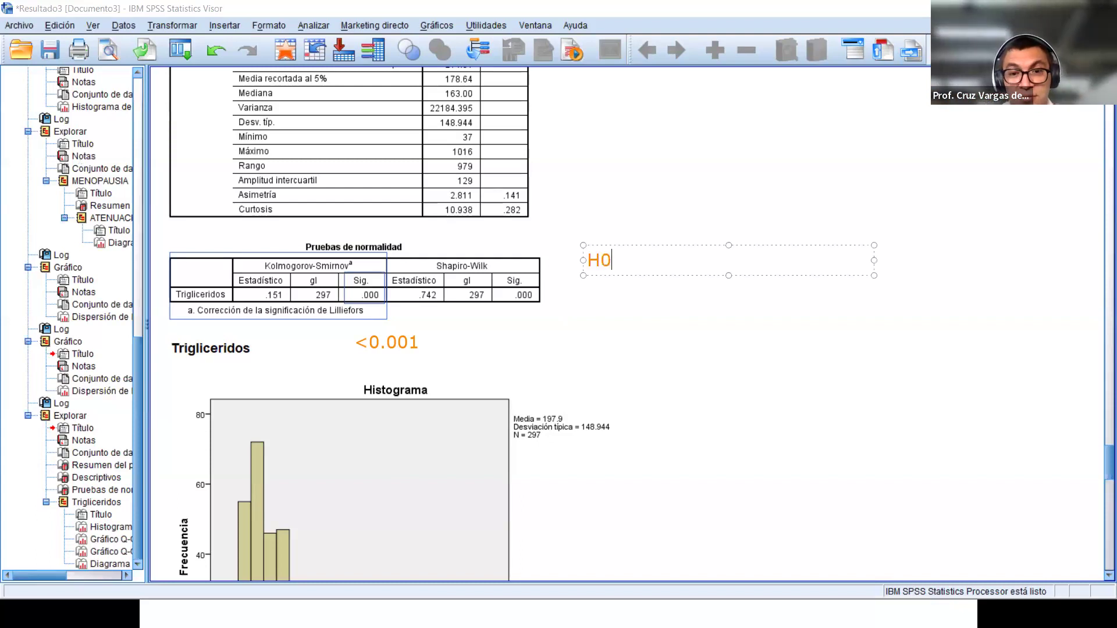
type(": Normalidad")
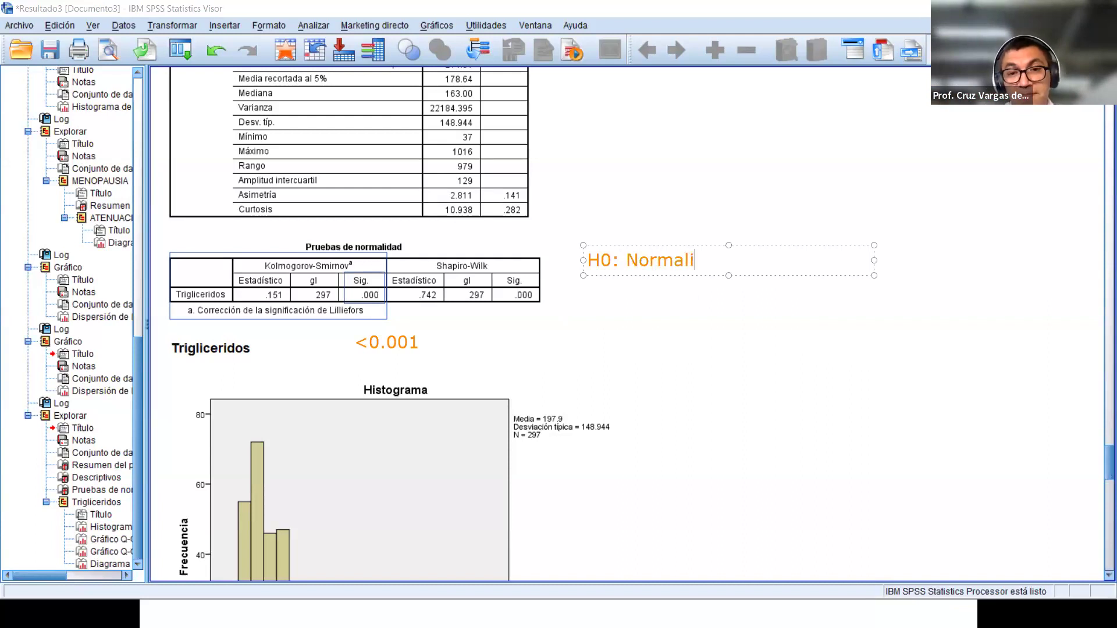
key("Return")
type("Ha")
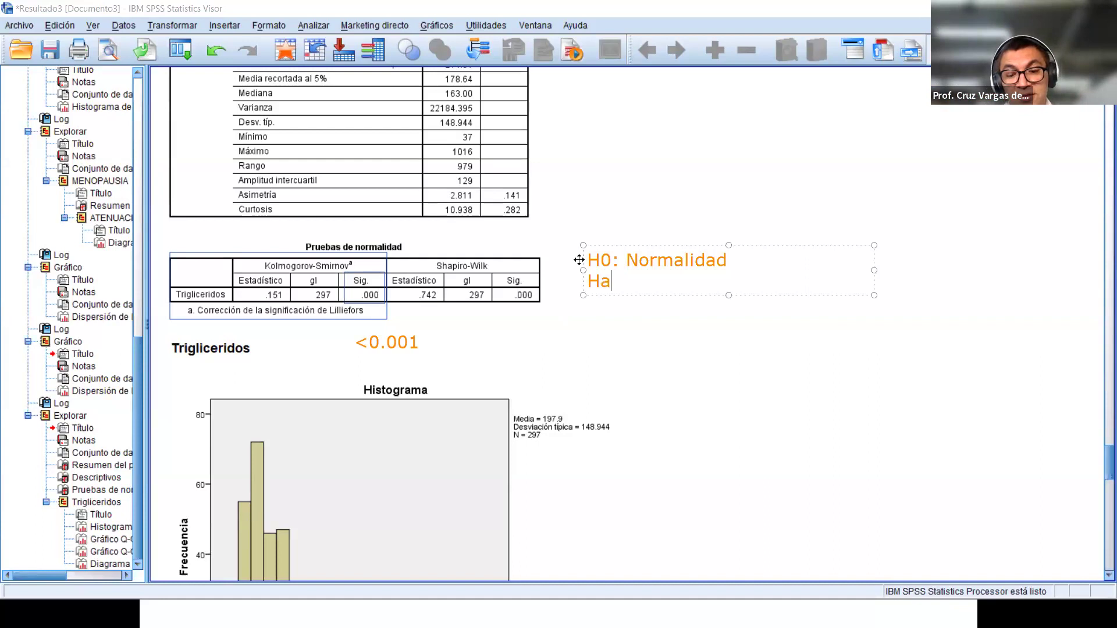
type(": No ")
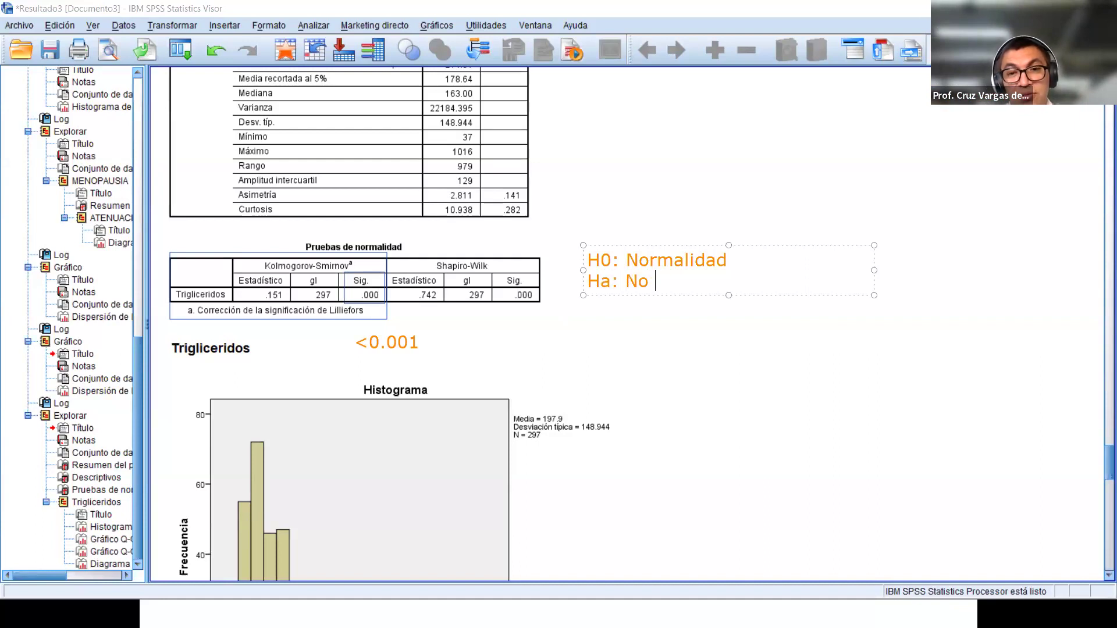
type("normalidad")
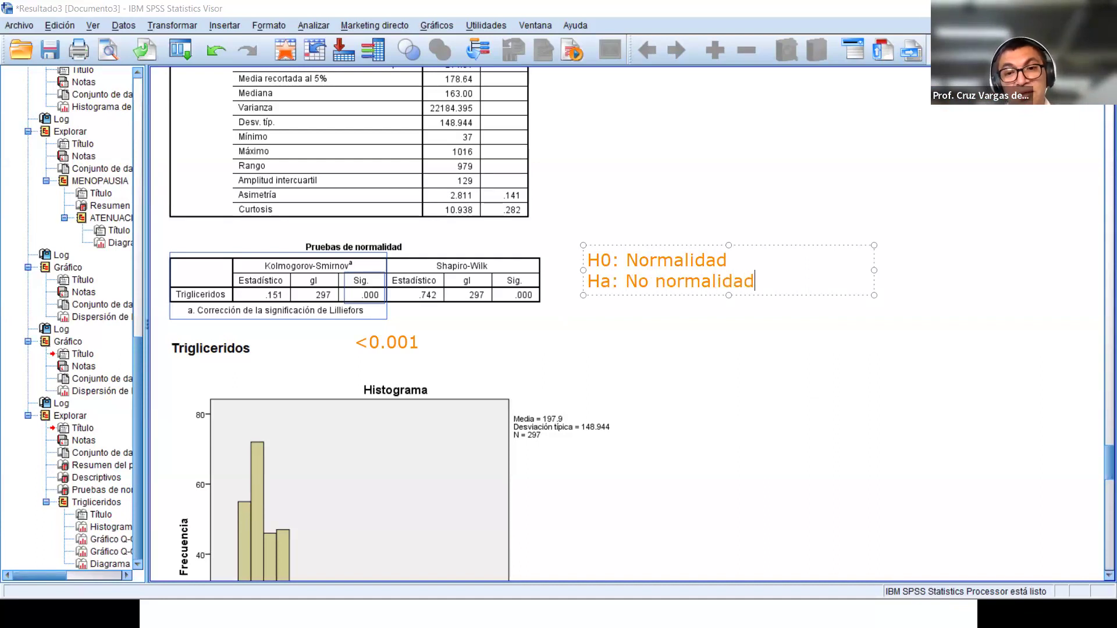
left_click(667, 346)
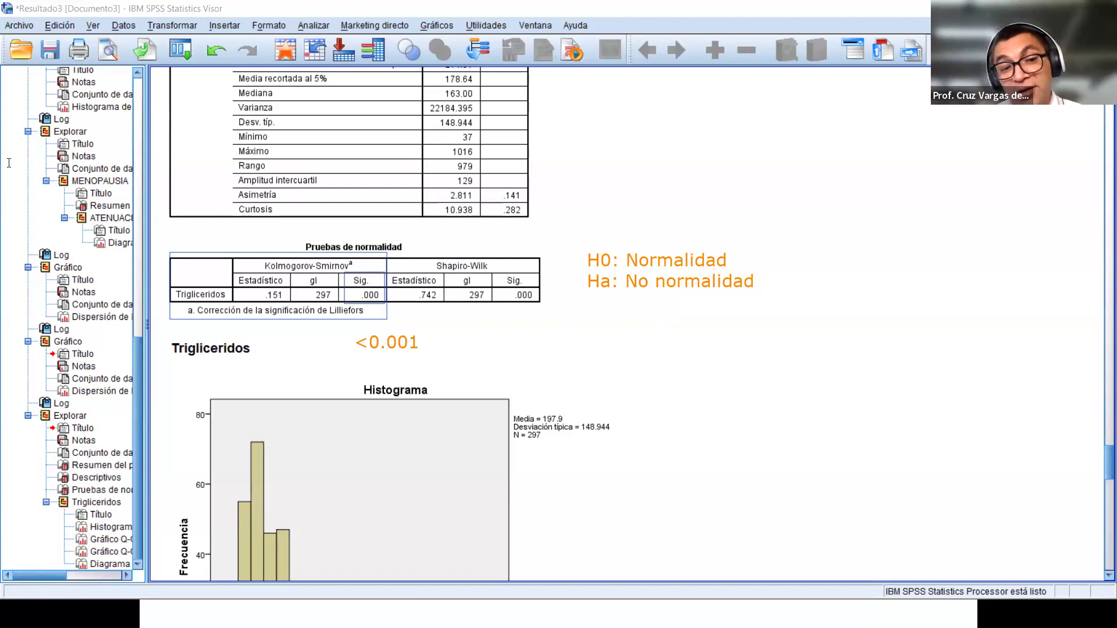
key("Escape")
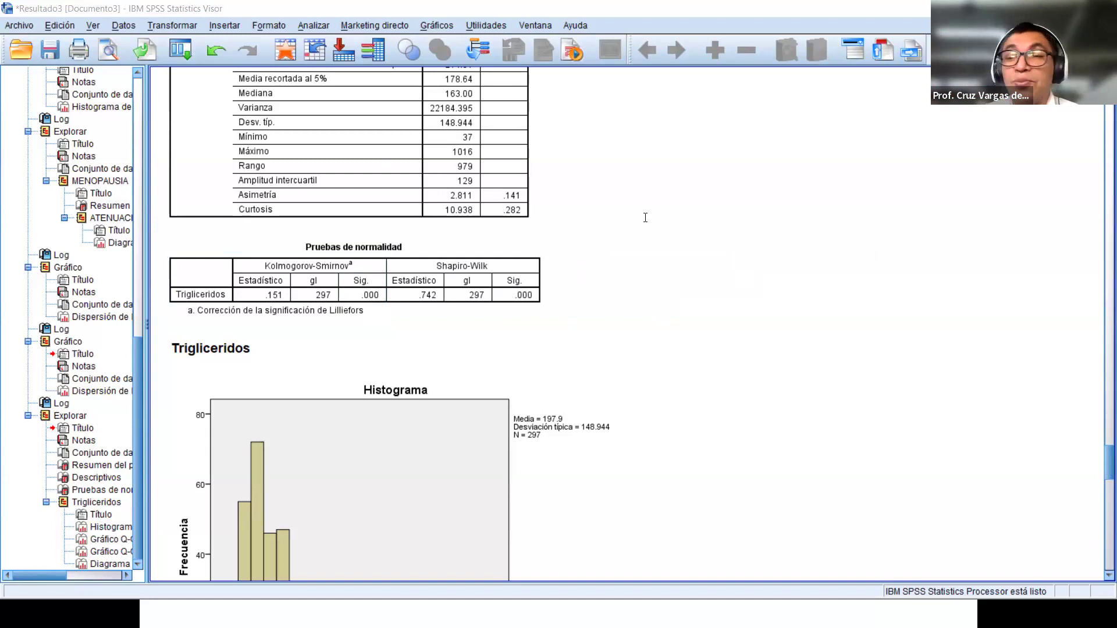
Step: Examine how the points follow the reference line in the normal Q-Q plot of Trigliceridos
left_click_drag(1108, 462, 1108, 505)
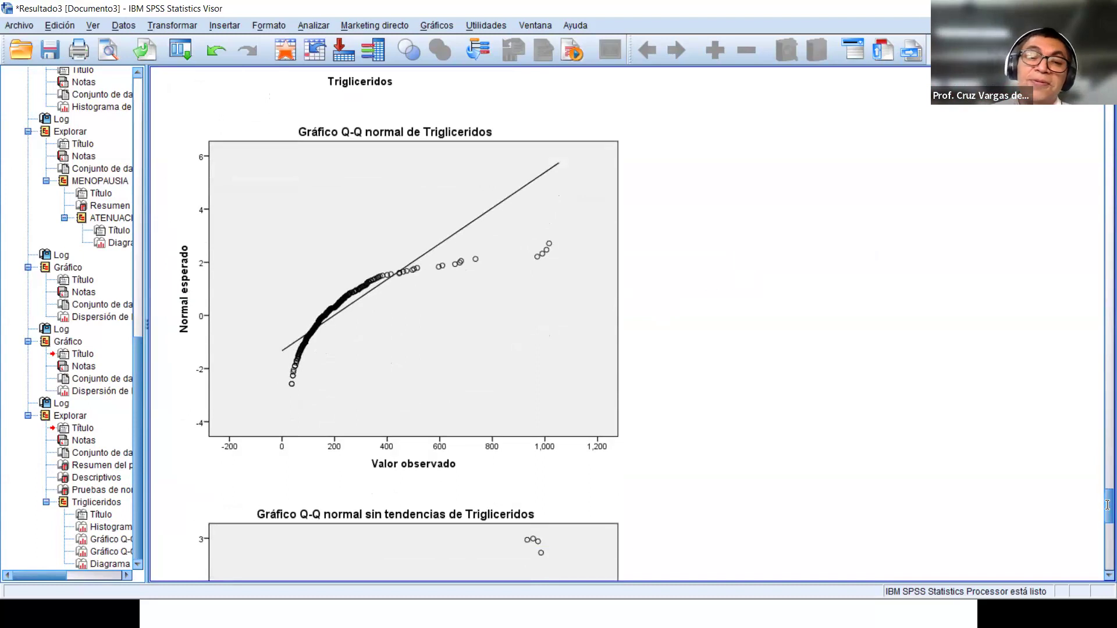
left_click(313, 353)
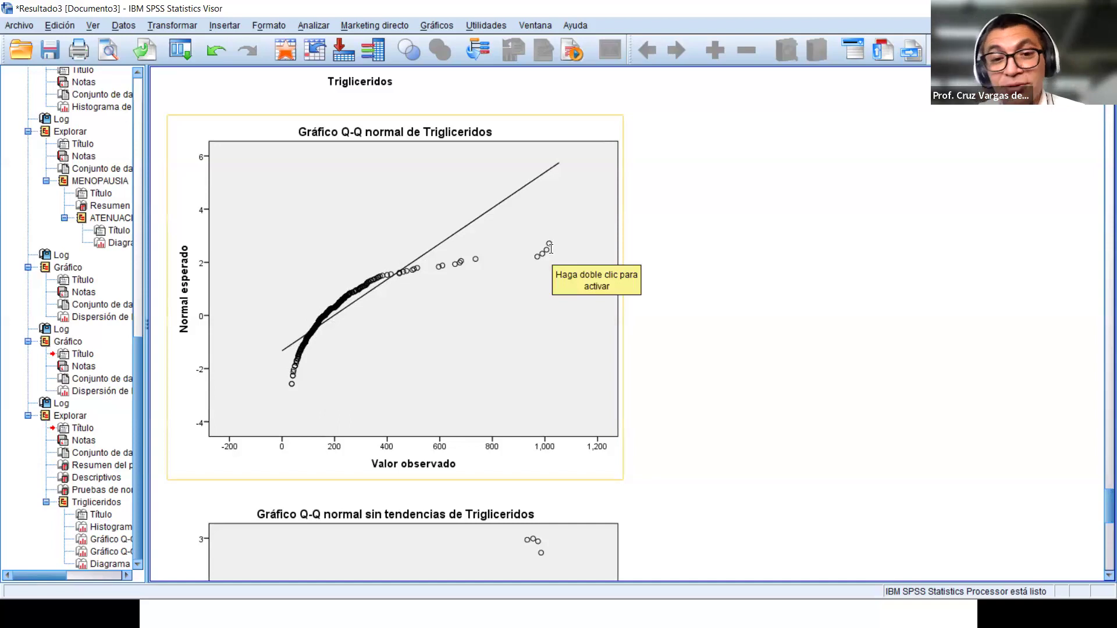
left_click(490, 322)
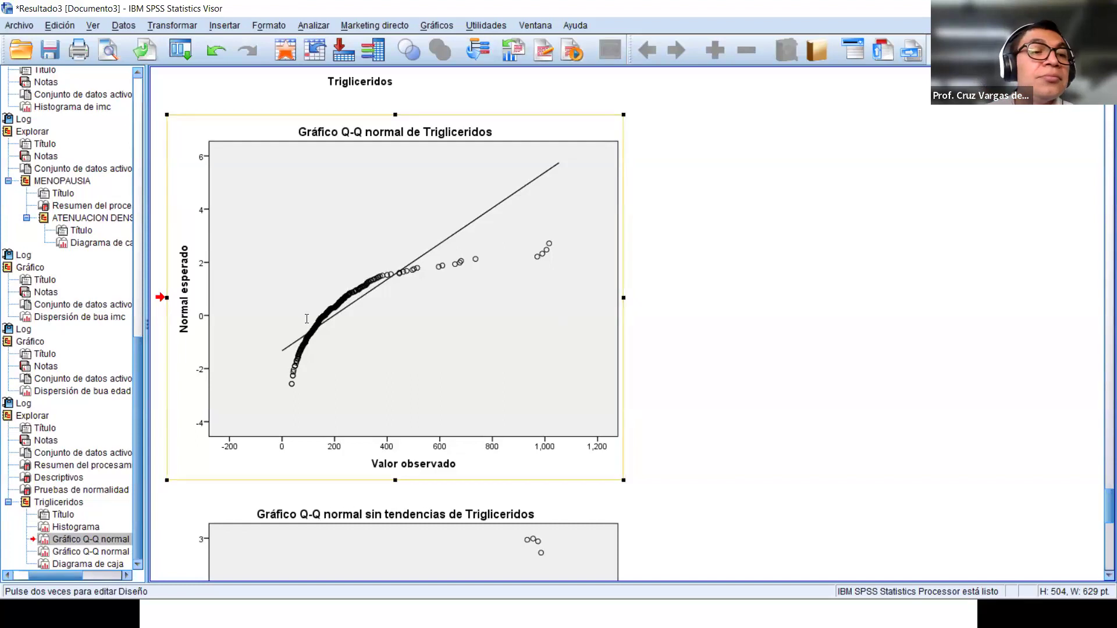
left_click(374, 316)
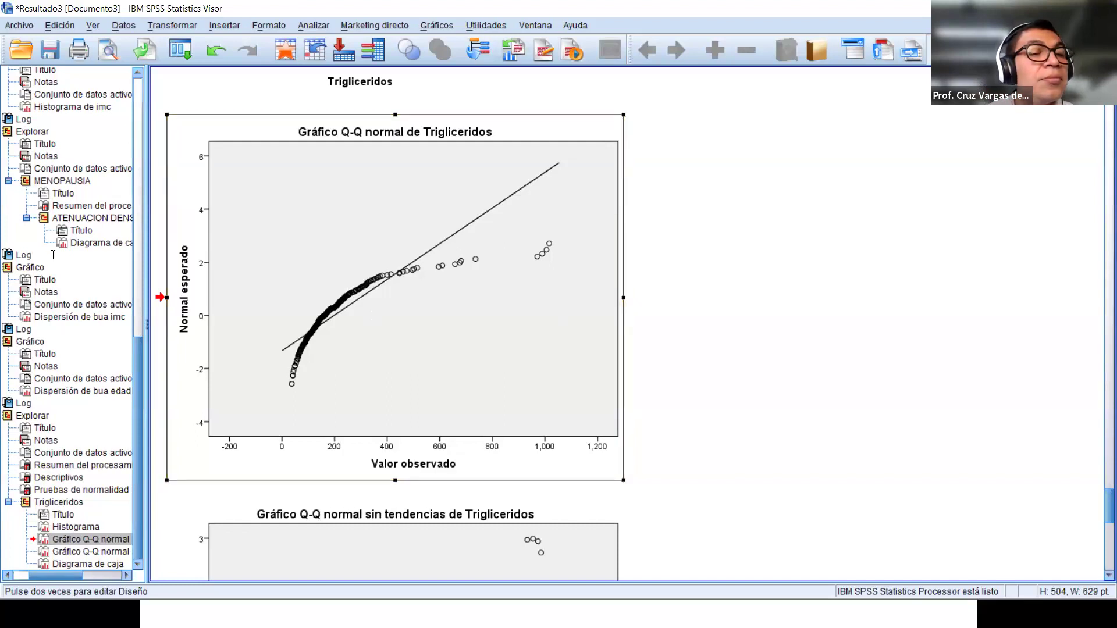
left_click(575, 187)
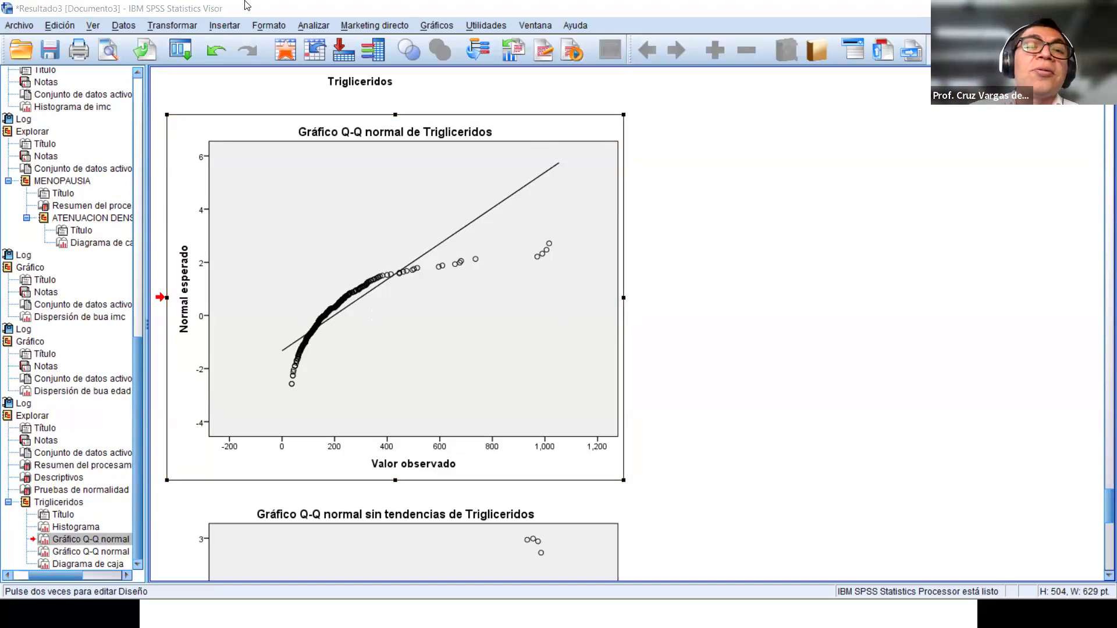
Step: Reopen the Explore analysis and replace Trigliceridos [valor.TRIG] with Trig_LN as the dependent variable
left_click(313, 25)
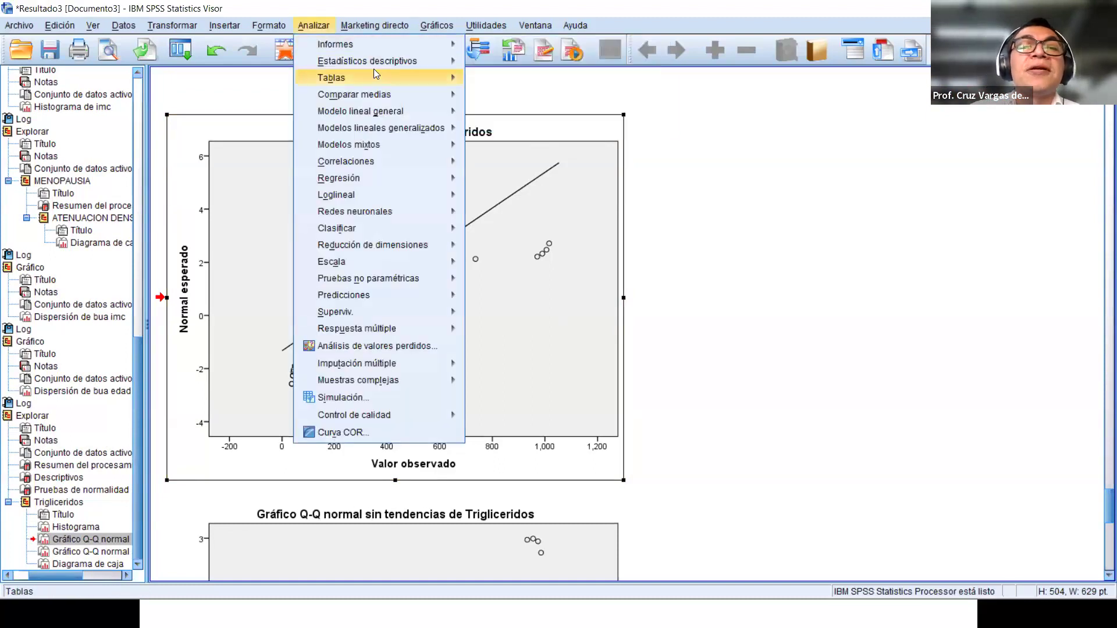
mouse_move(419, 61)
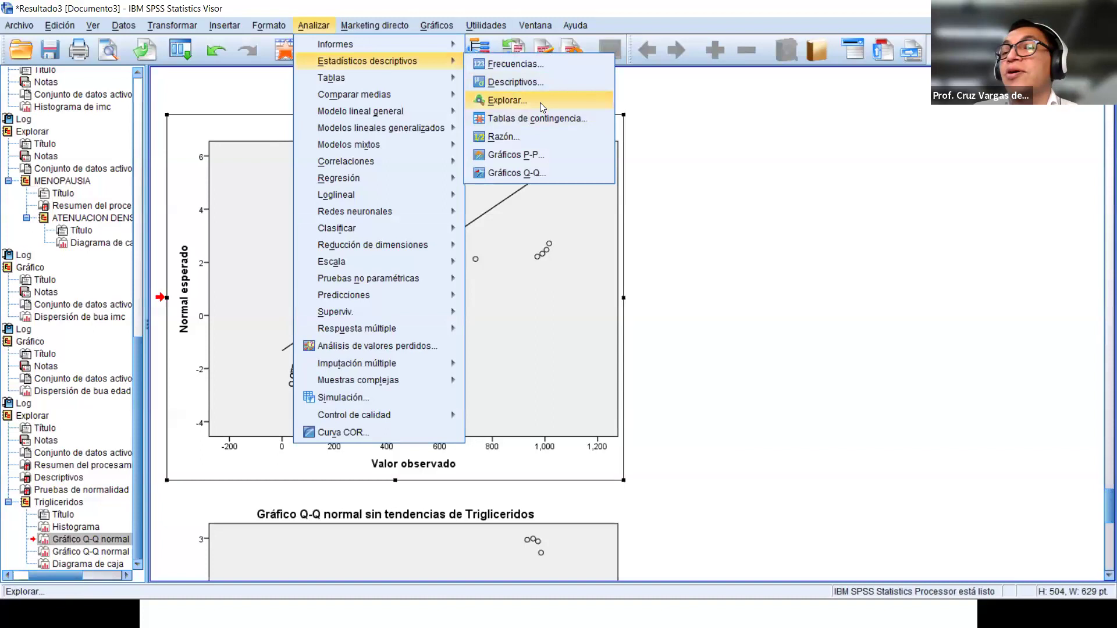
left_click(540, 103)
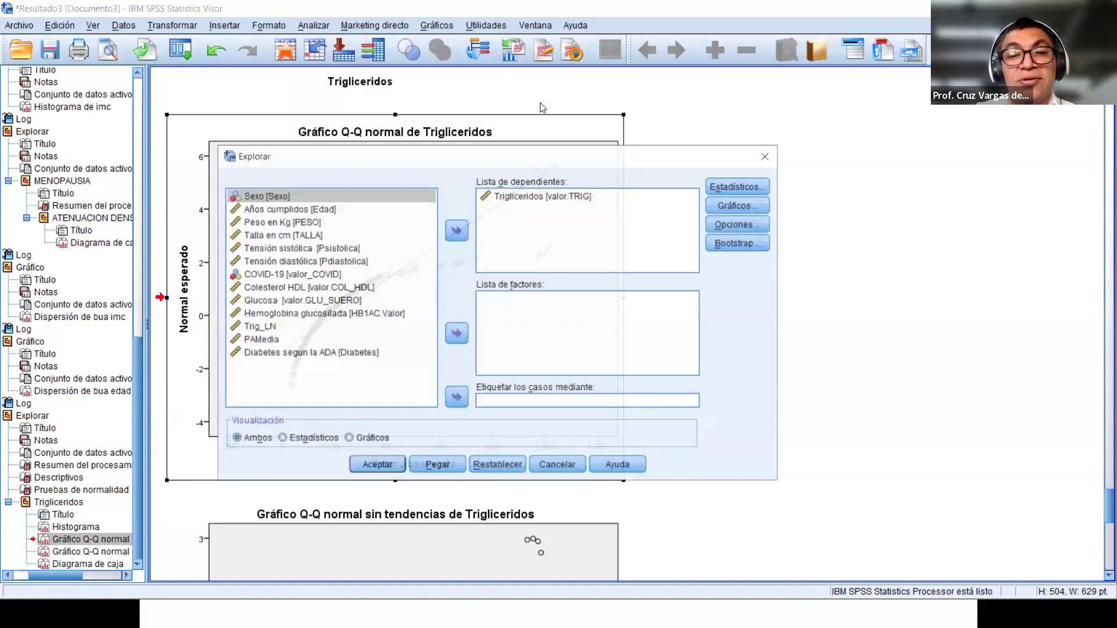
left_click(456, 231)
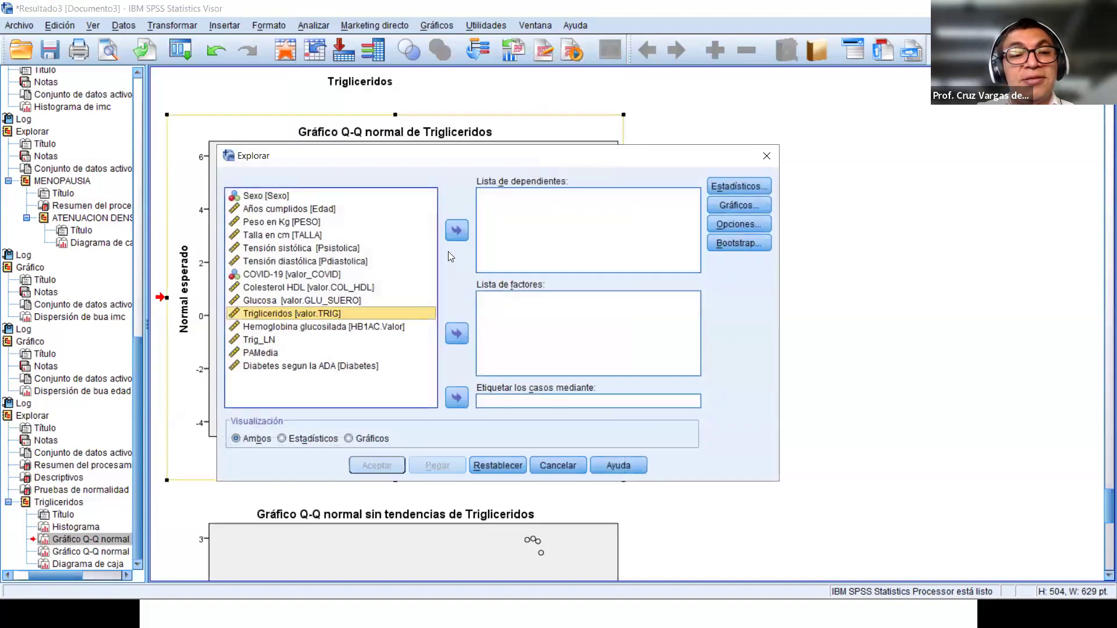
left_click(289, 340)
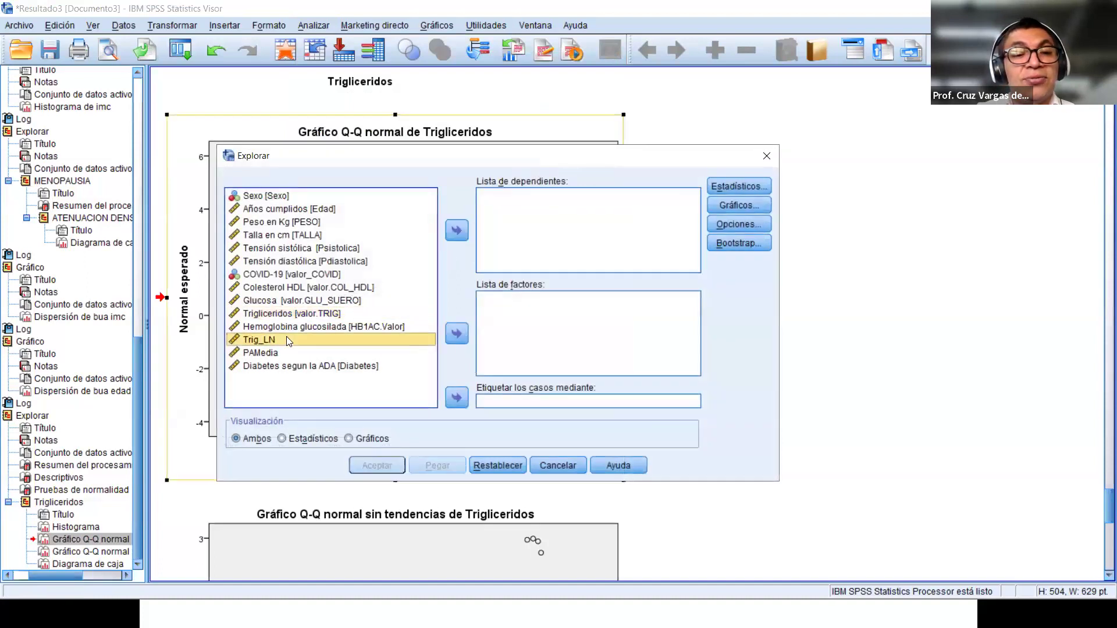
left_click(457, 230)
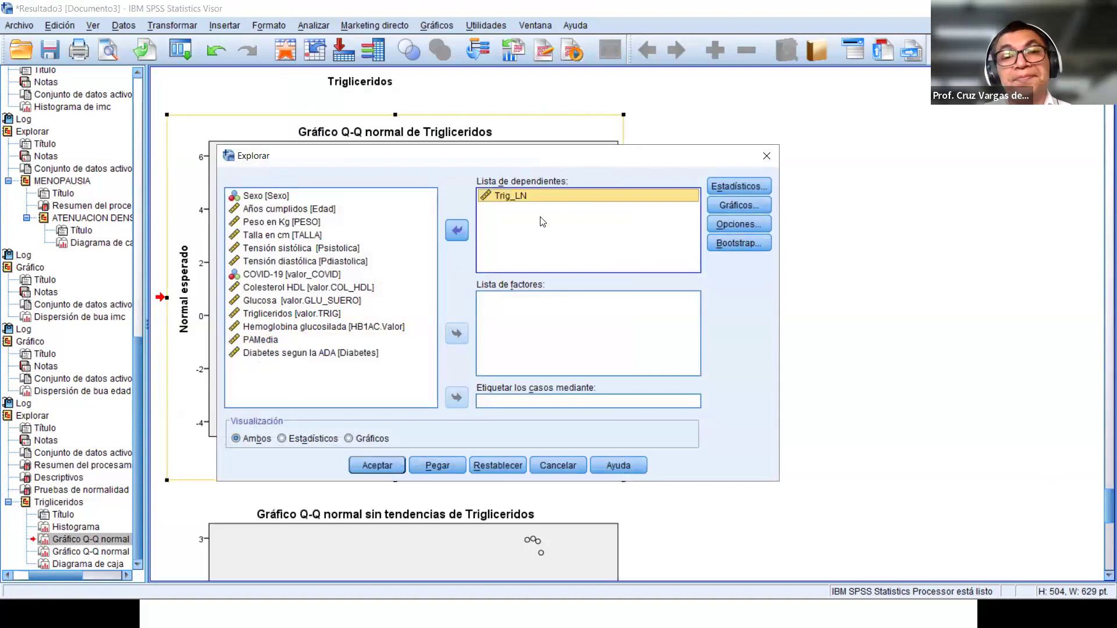
Step: Run Explore for Trig_LN and outline its Asimetría and Curtosis rows, the Kolmogorov-Smirnov block and that test's Sig. value
left_click(377, 466)
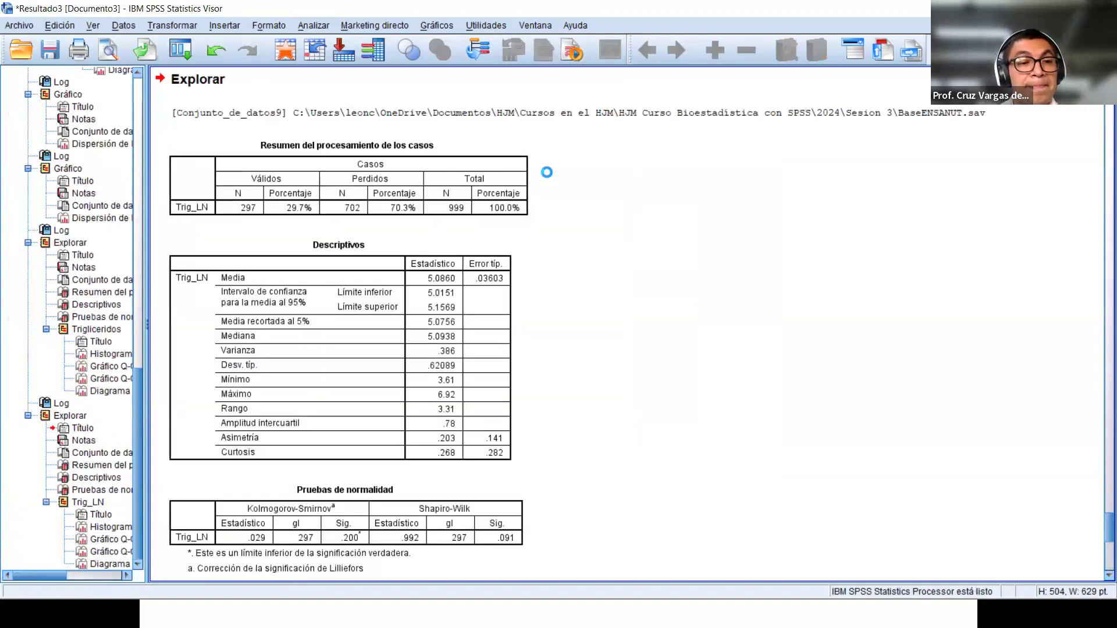
left_click_drag(220, 427, 351, 481)
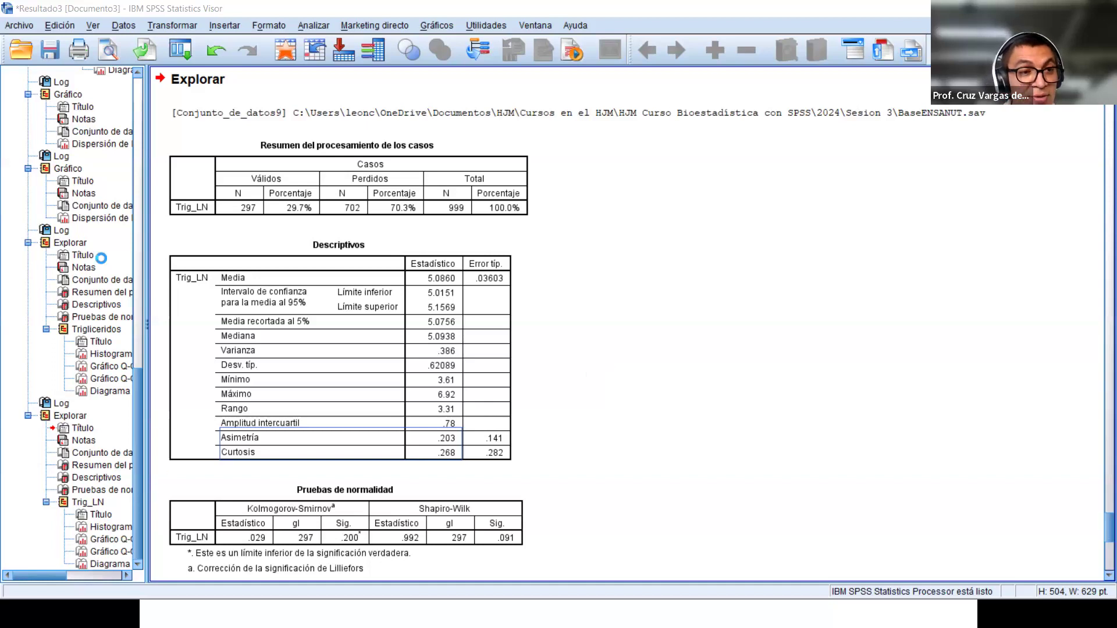
left_click_drag(169, 493, 373, 547)
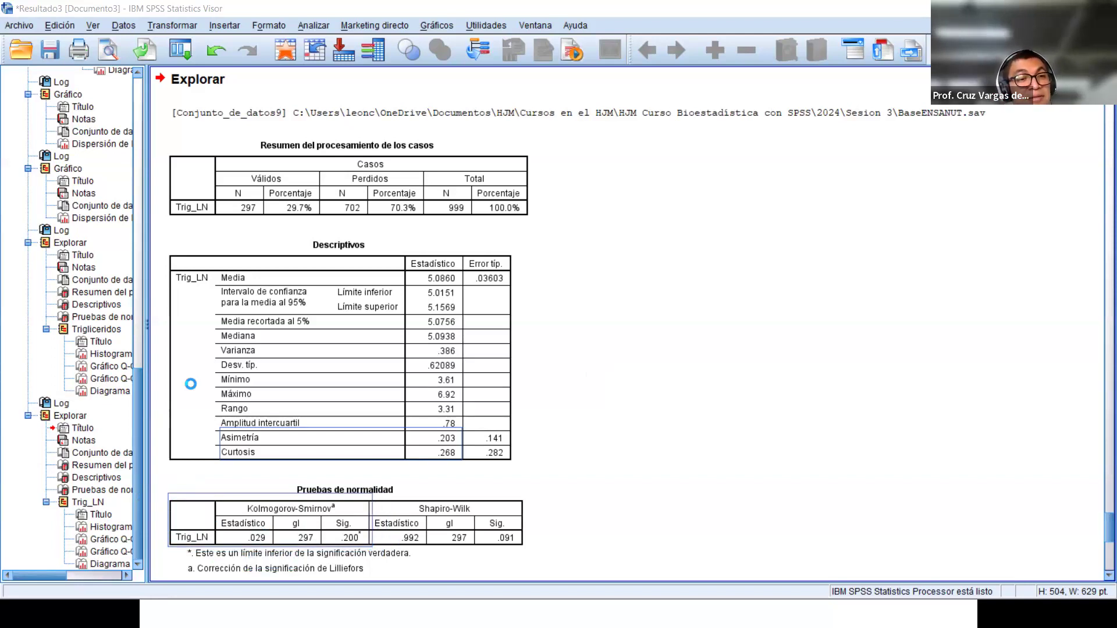
left_click_drag(317, 513, 372, 545)
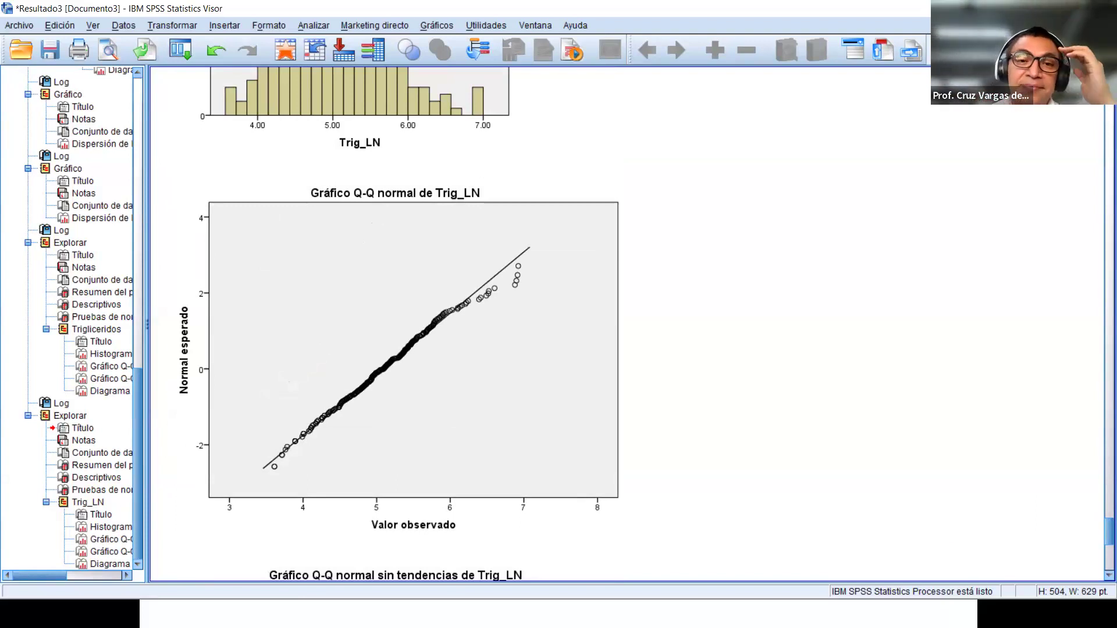
Step: Compare the upper-tail bars in the Trig_LN histogram with the points' fit to the reference line in its normal Q-Q plot
left_click(266, 460)
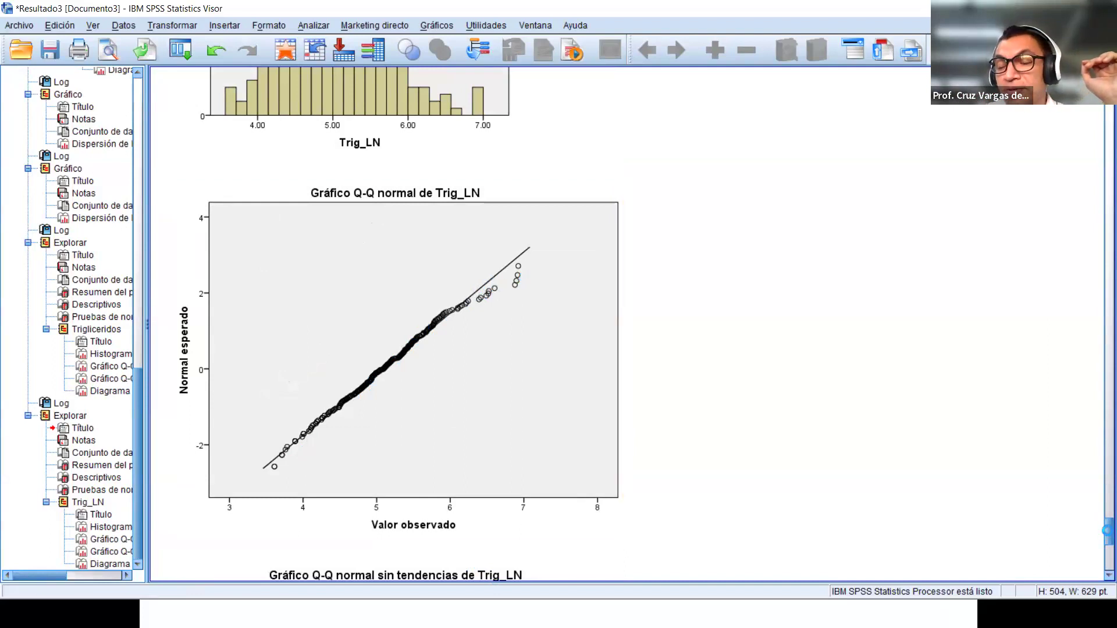
scroll(1109, 526, "up", 2)
left_click(460, 236)
left_click(516, 431)
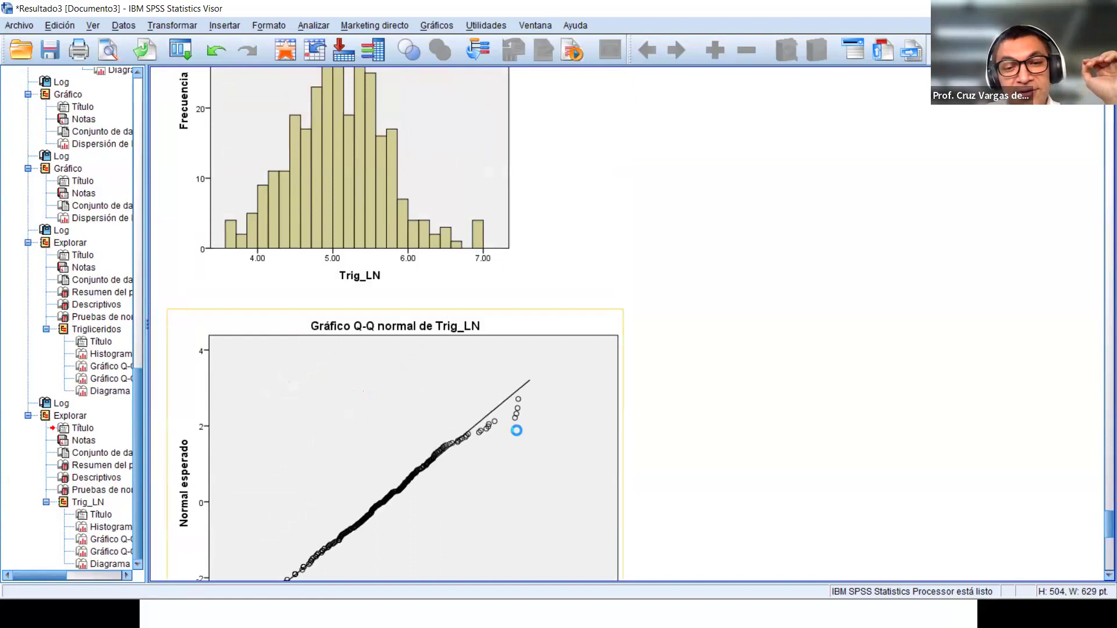
left_click(465, 239)
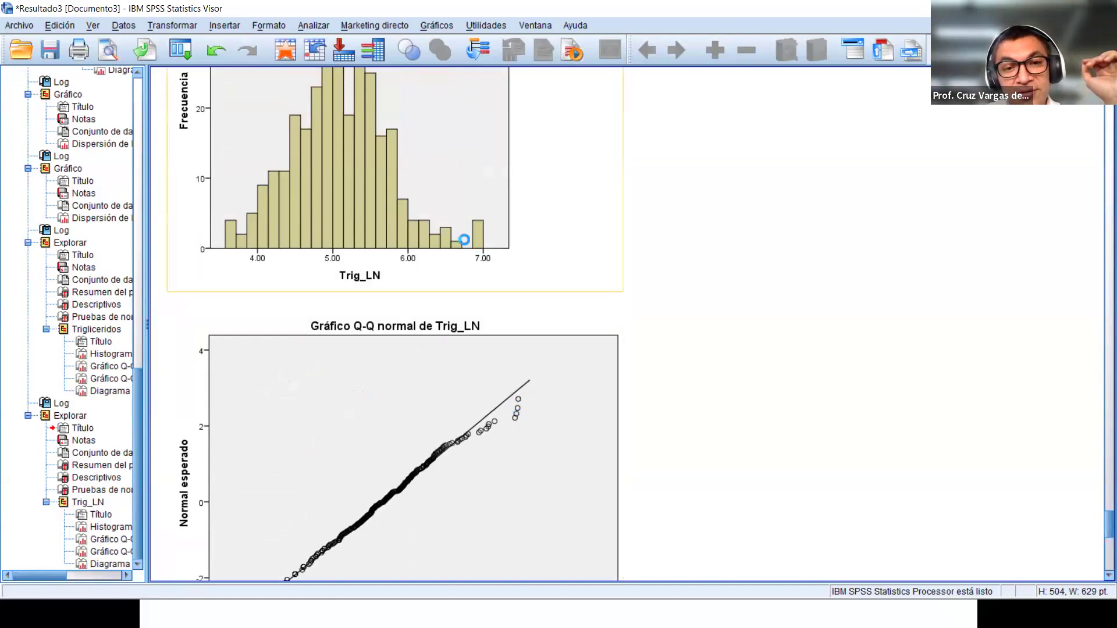
key("Down")
left_click(904, 376)
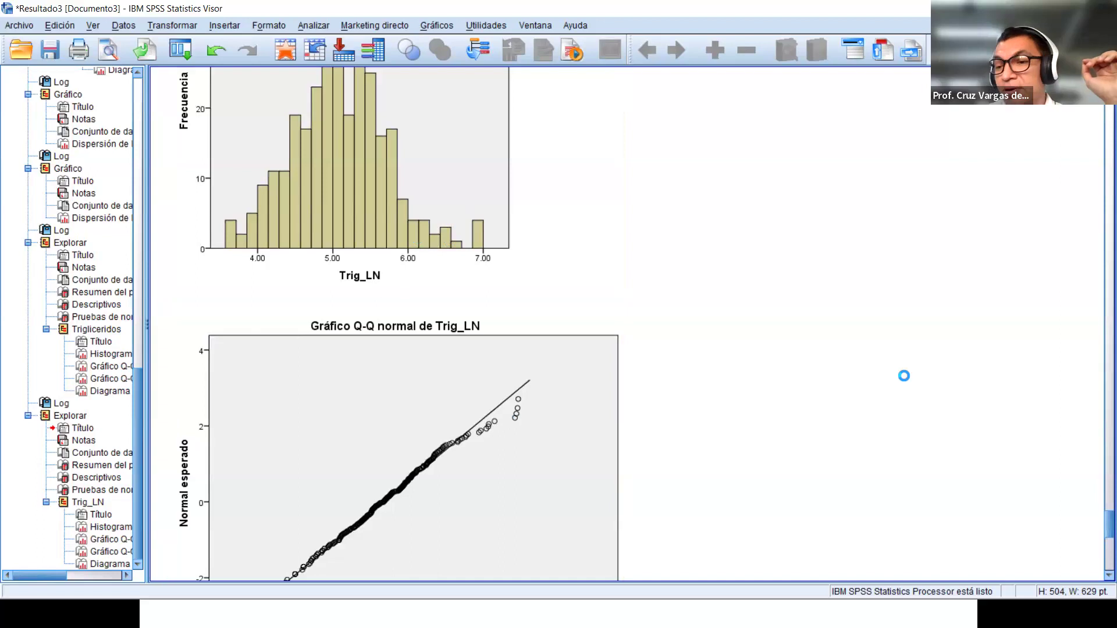
scroll(1100, 519, "down", 3)
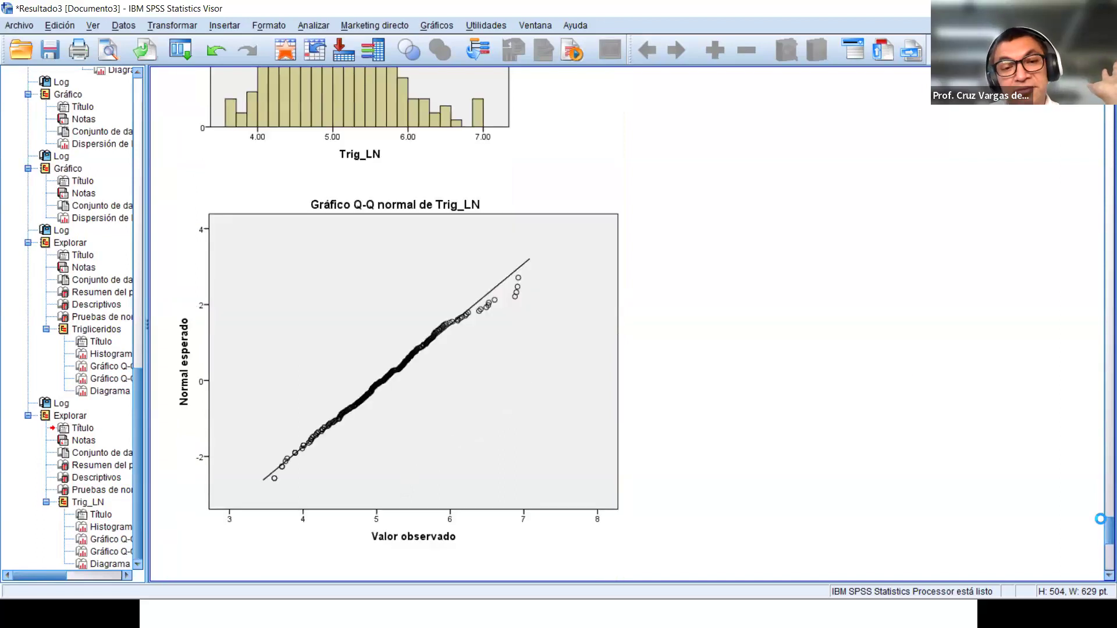
left_click(315, 412)
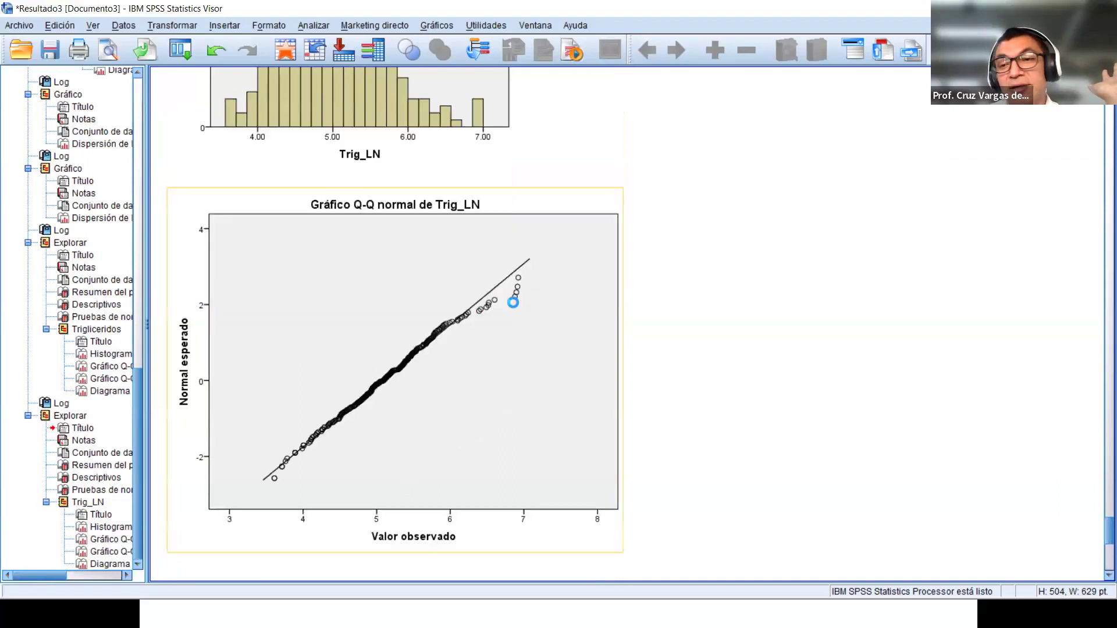